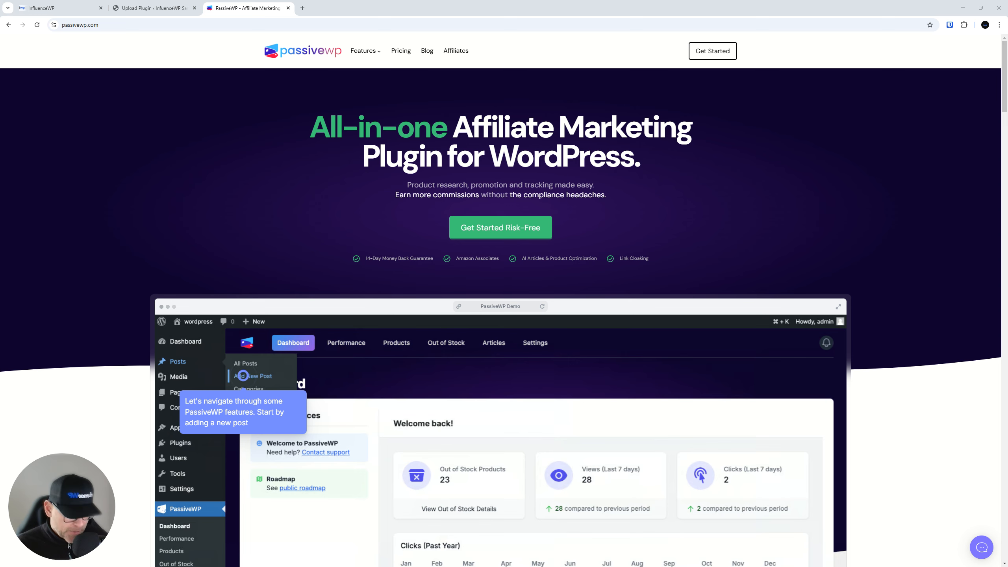
Scroll the passivewp.com homepage past the feature sections and FAQ down to the footer links
scroll(500, 137, down, 10)
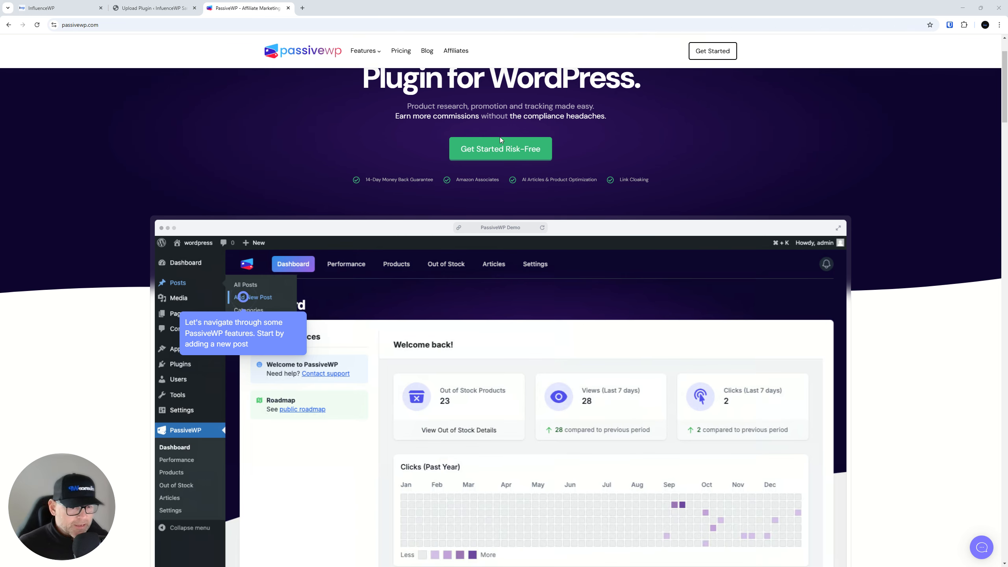
scroll(509, 152, down, 10)
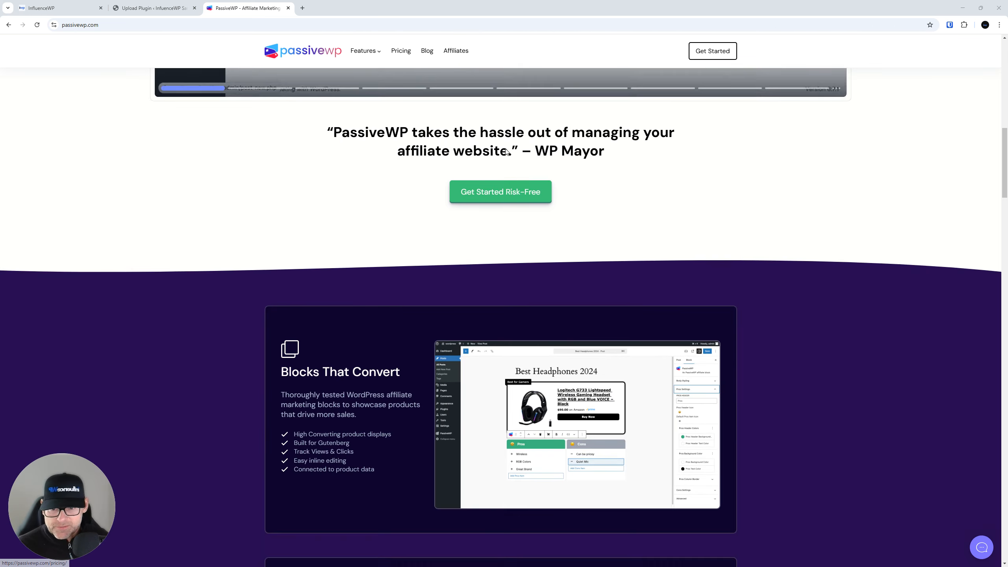
scroll(243, 187, down, 12)
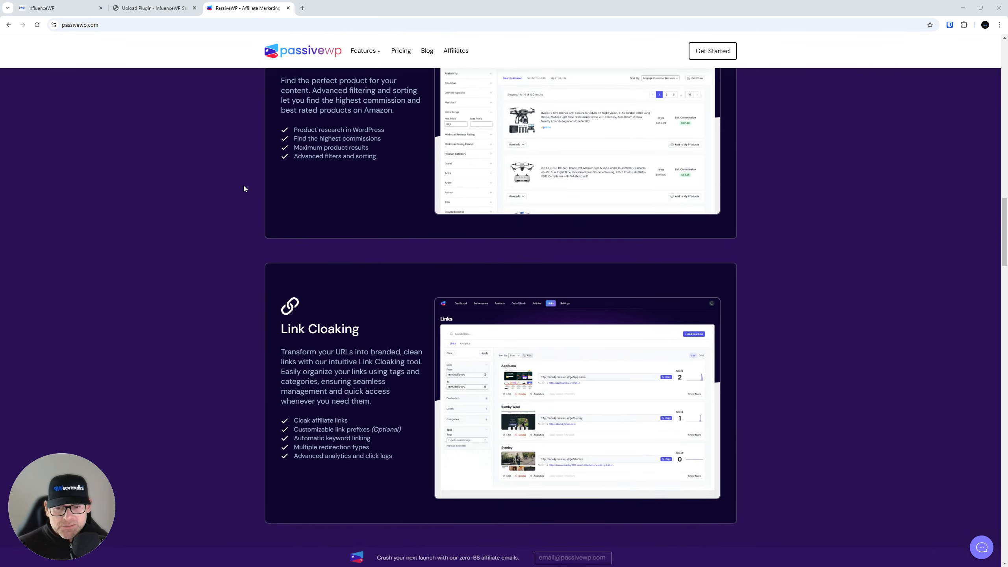
scroll(240, 165, down, 15)
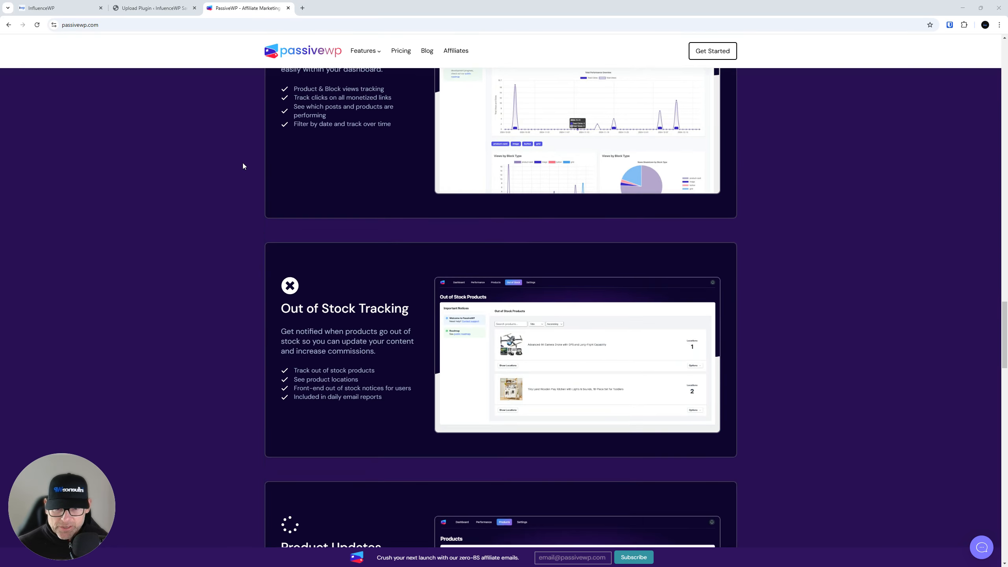
scroll(256, 144, down, 7)
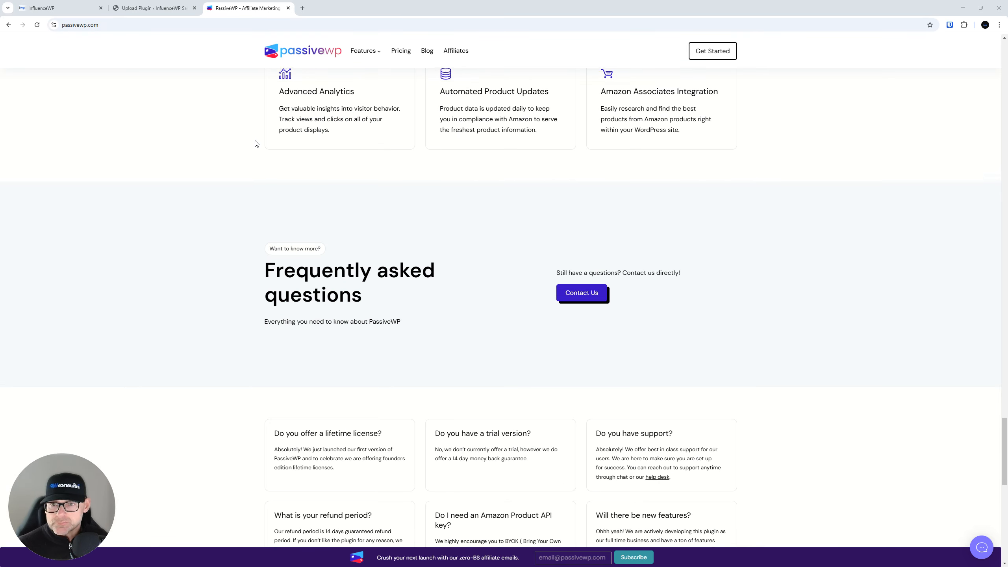
scroll(251, 146, down, 8)
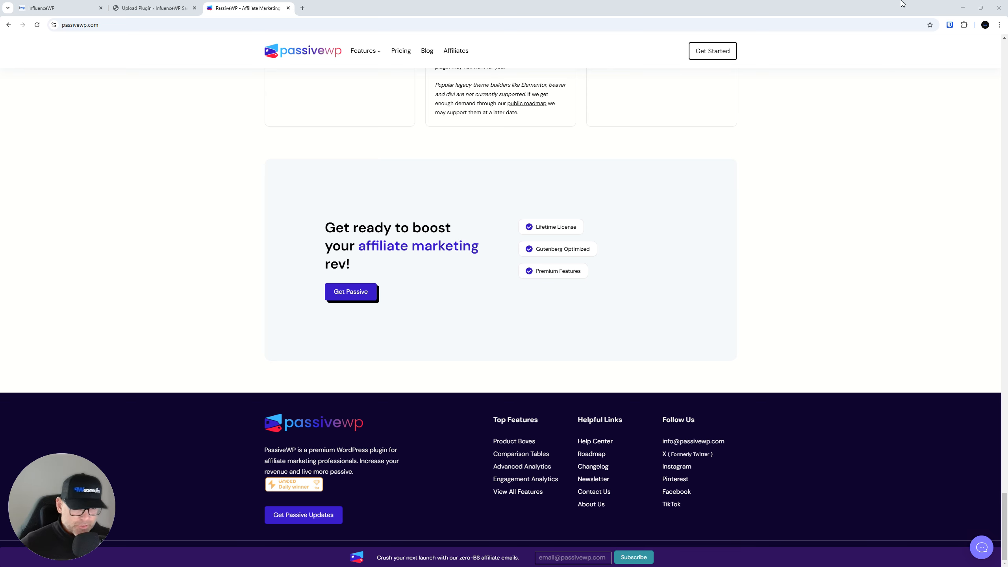
Open the Help Center, Roadmap, Changelog, Contact Us and About Us footer links in background tabs
right_click(593, 444)
click(619, 451)
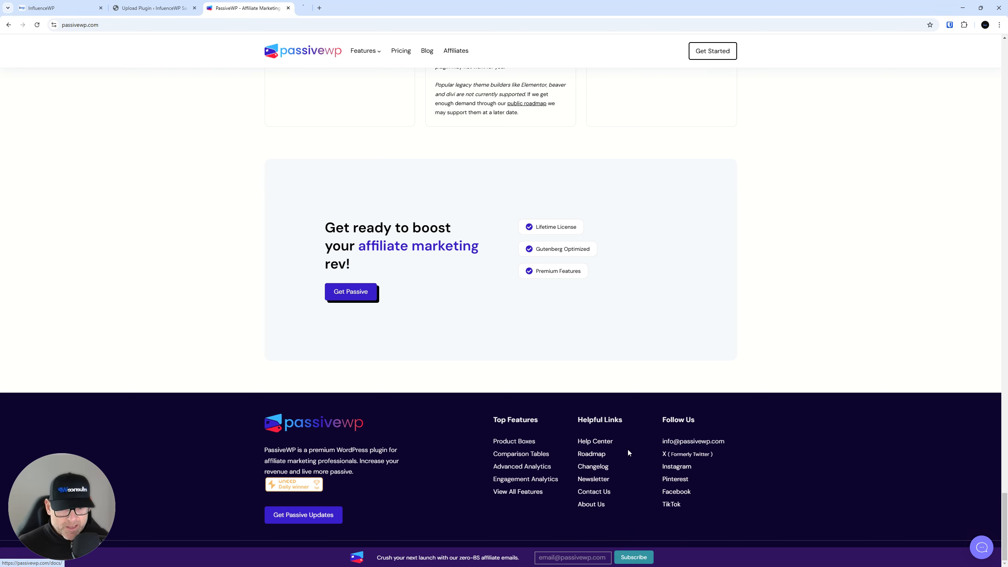
right_click(602, 457)
click(649, 347)
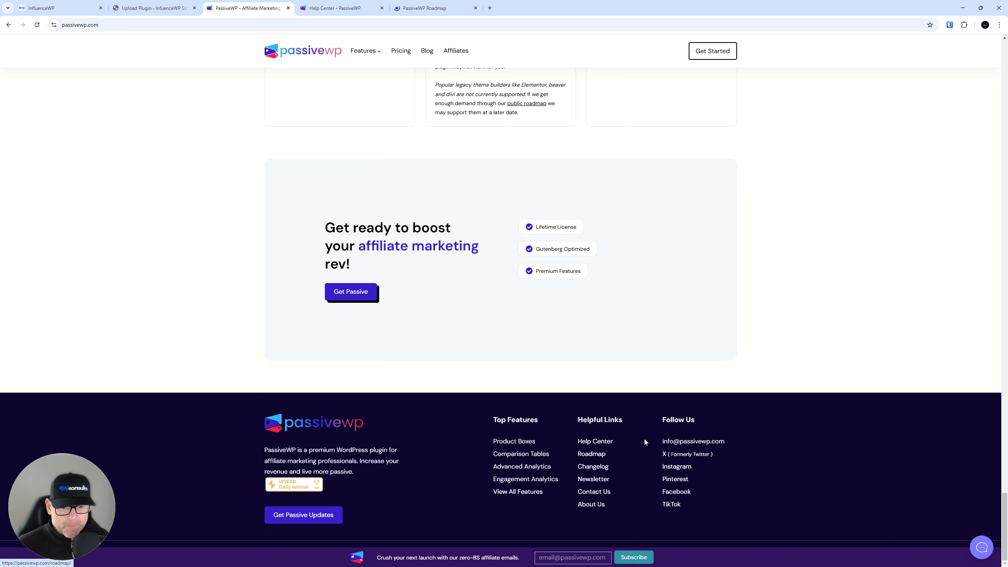
right_click(597, 468)
click(646, 358)
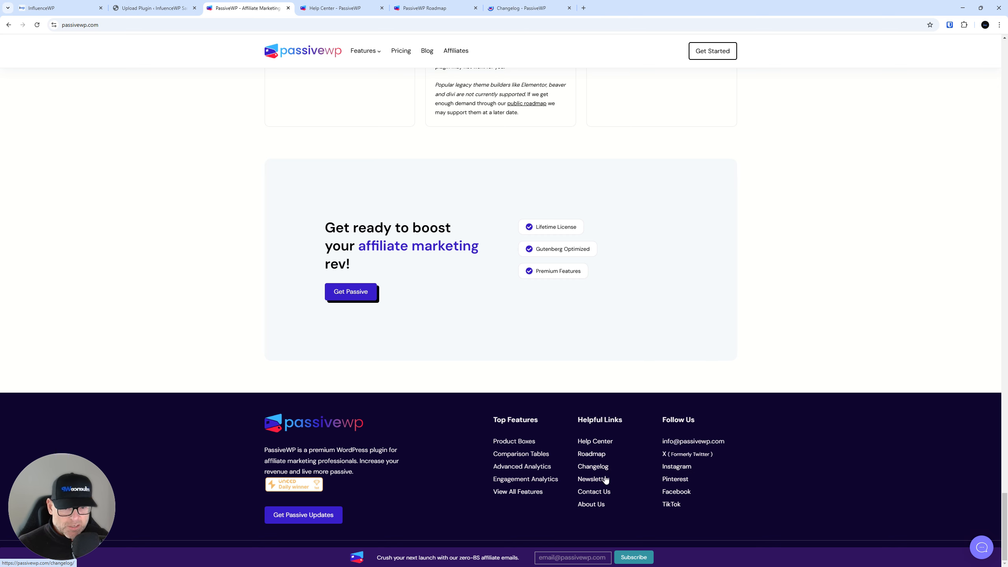
right_click(603, 492)
click(635, 383)
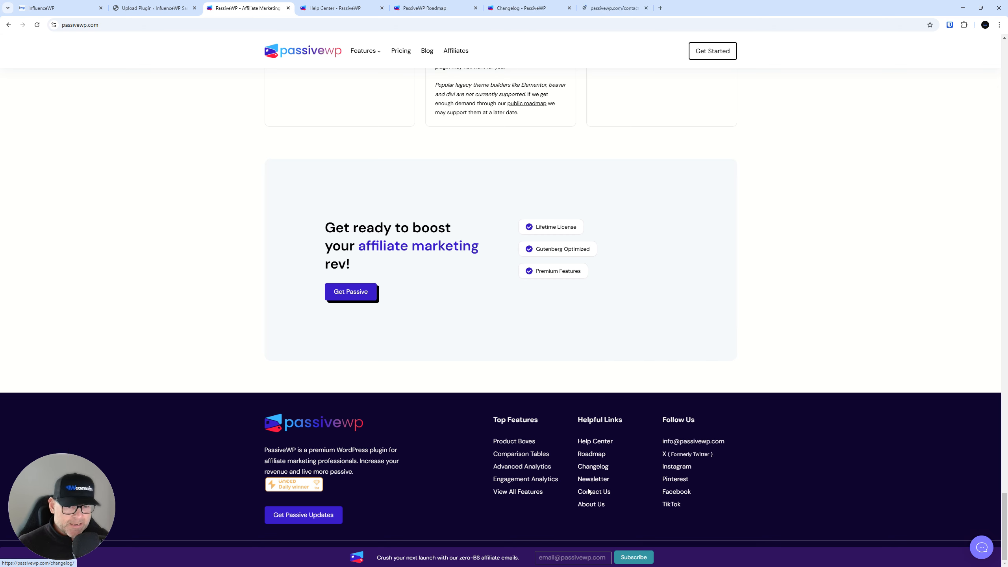
right_click(603, 505)
click(634, 393)
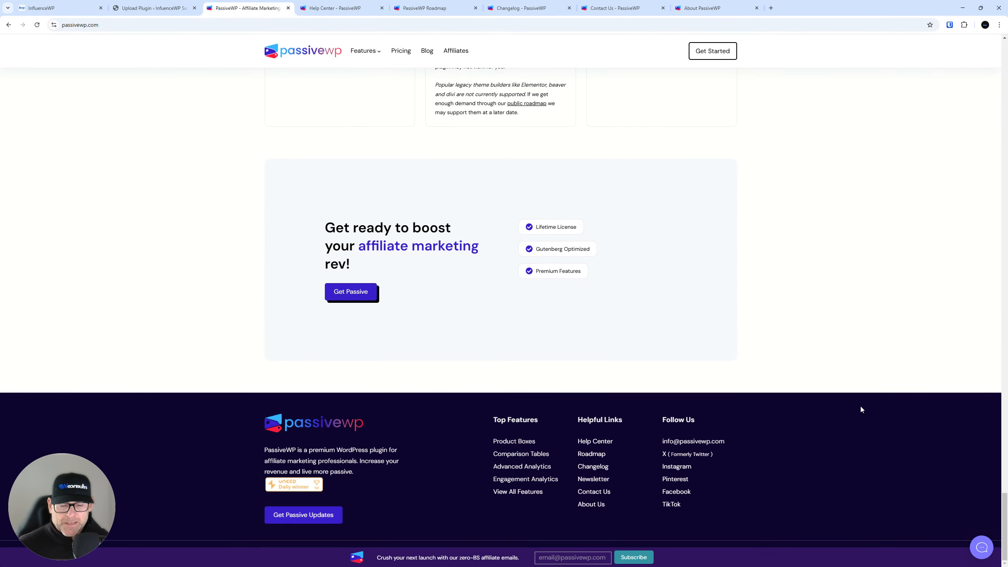
Look over the PassiveWP Help Center page
click(337, 5)
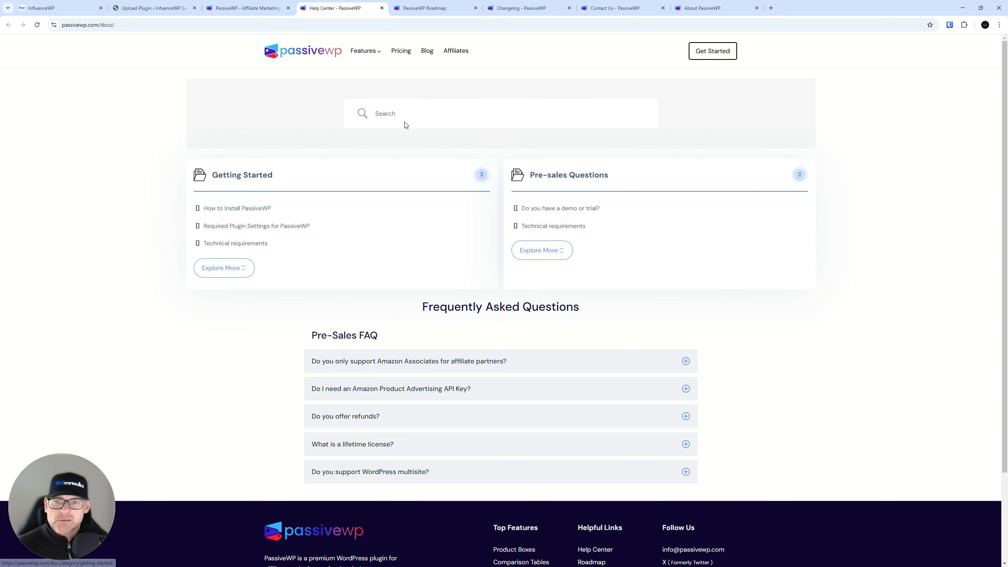
scroll(439, 356, down, 3)
scroll(418, 320, up, 3)
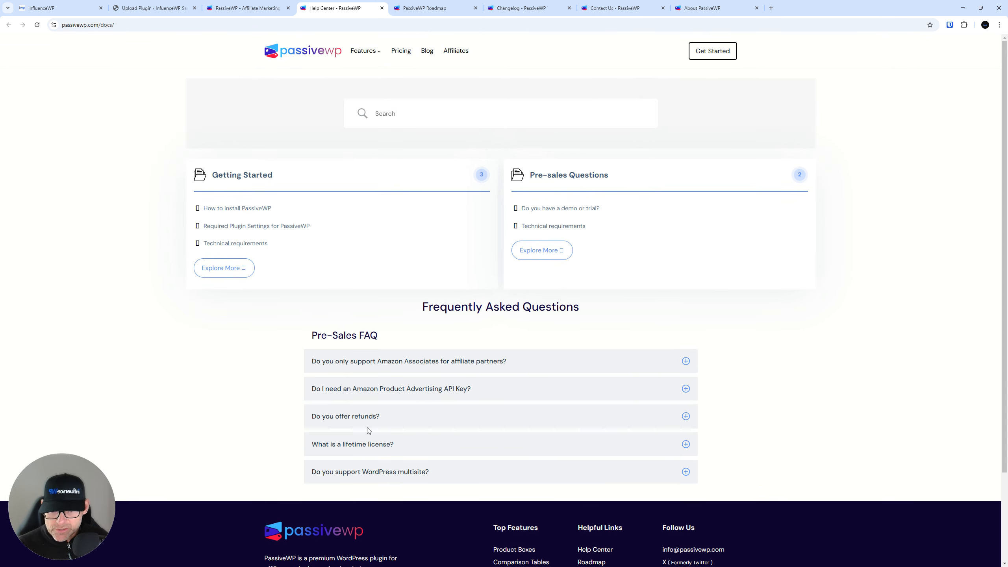
scroll(494, 363, down, 2)
scroll(494, 363, up, 2)
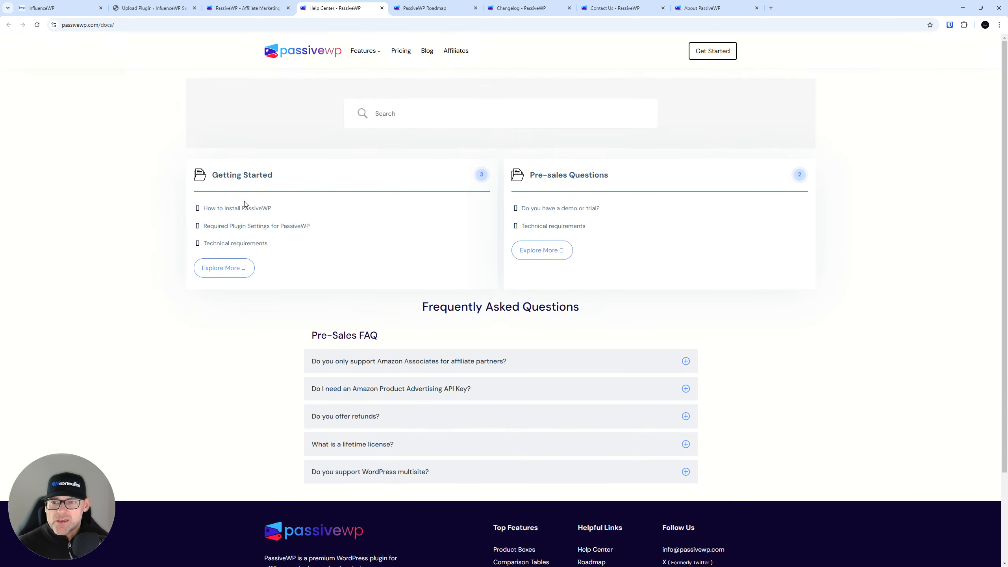
Browse the Roadmap's Released, Planned and Ideas lists, then view the Changelog
click(432, 8)
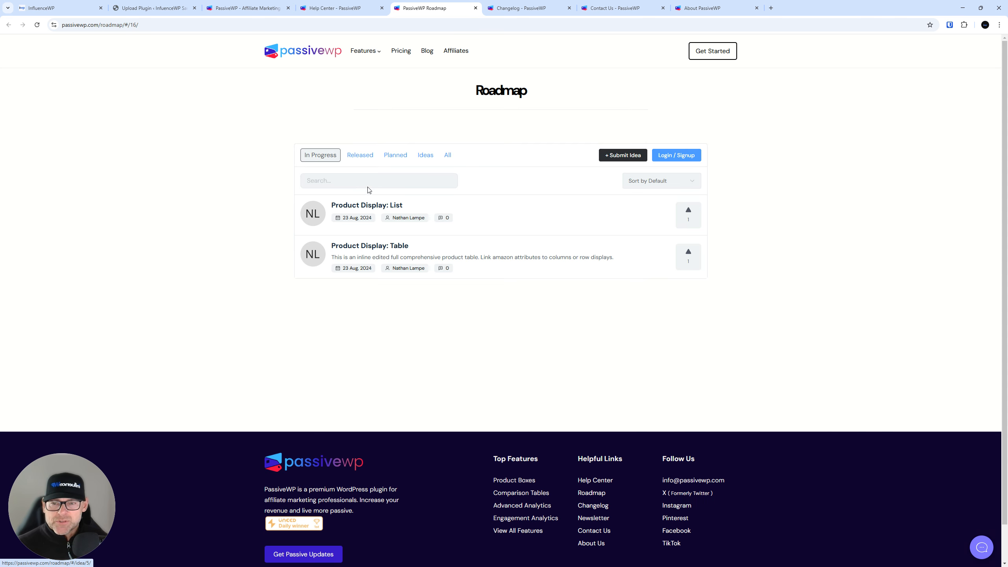
click(357, 158)
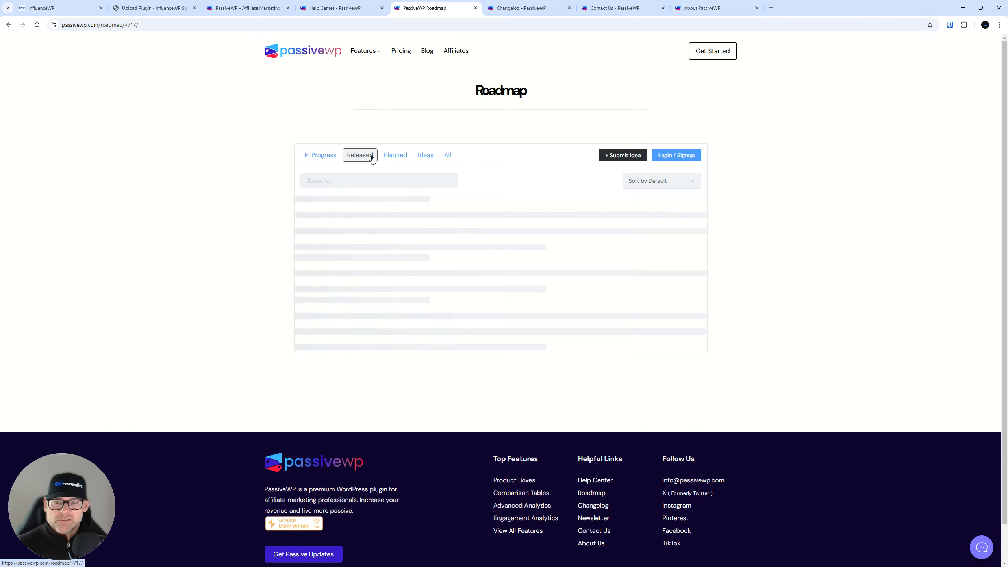
click(395, 155)
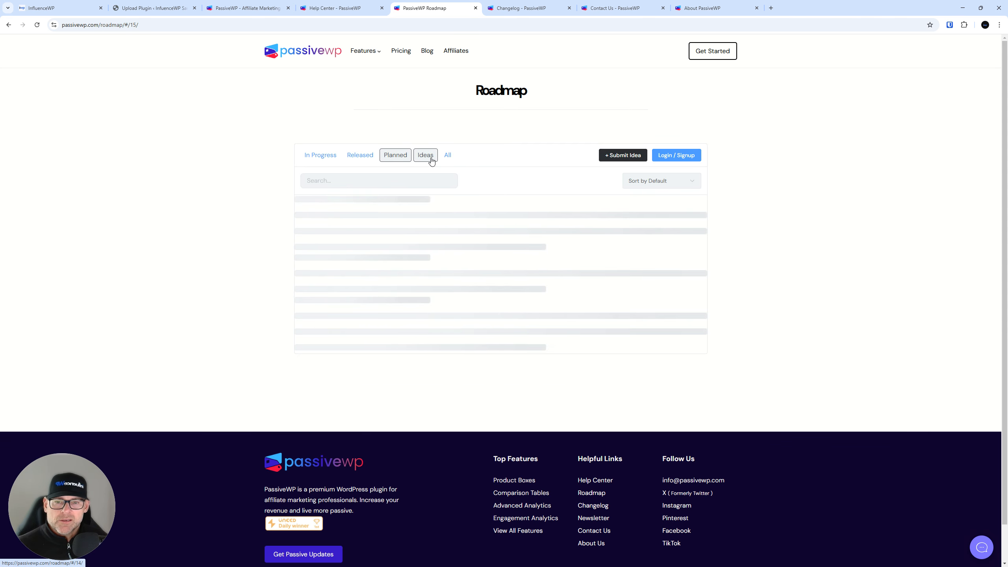
click(431, 160)
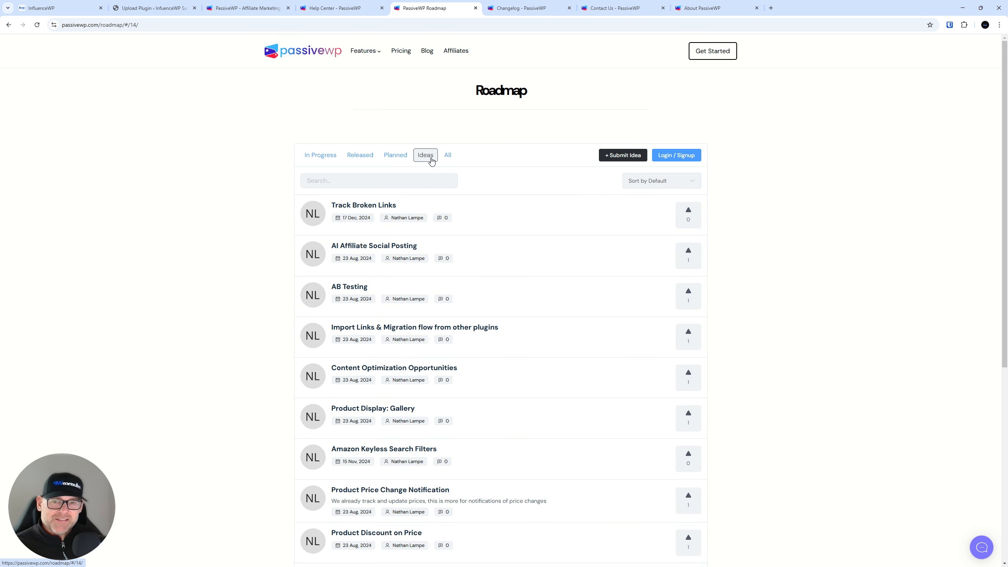
scroll(491, 303, down, 5)
scroll(459, 234, up, 5)
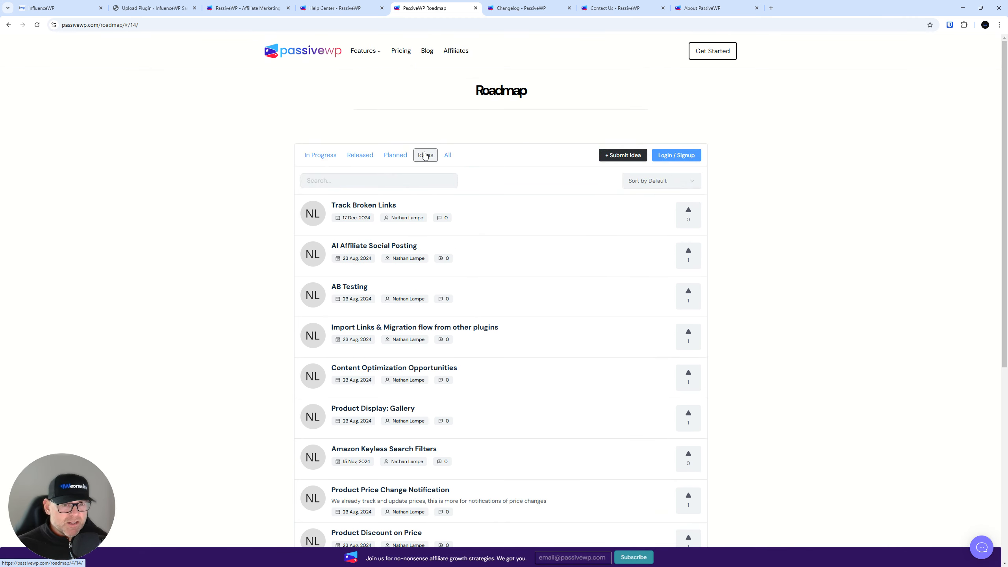
click(570, 3)
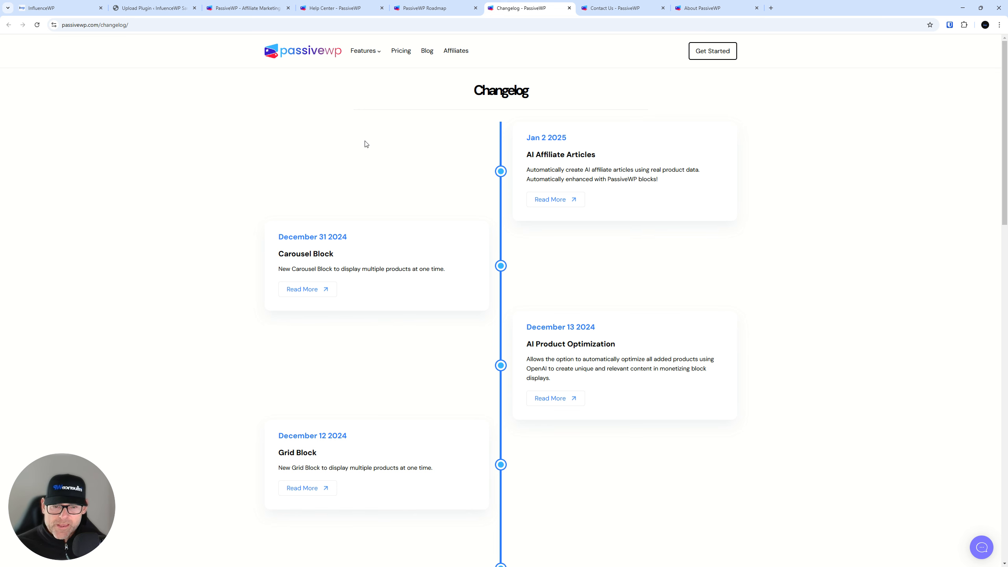
View the Contact Us form and live chat, then read the About page's Our Story section
click(614, 4)
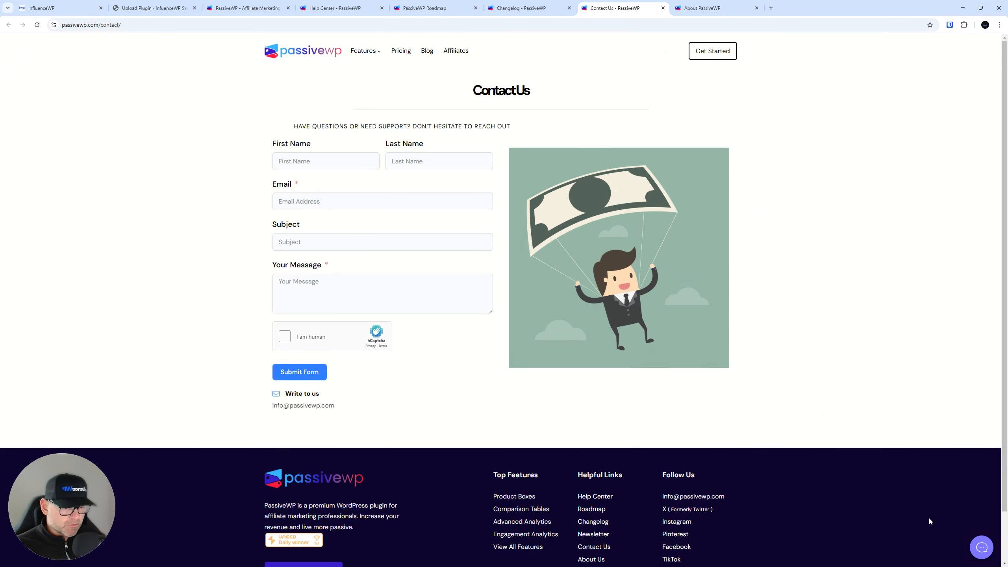
click(982, 548)
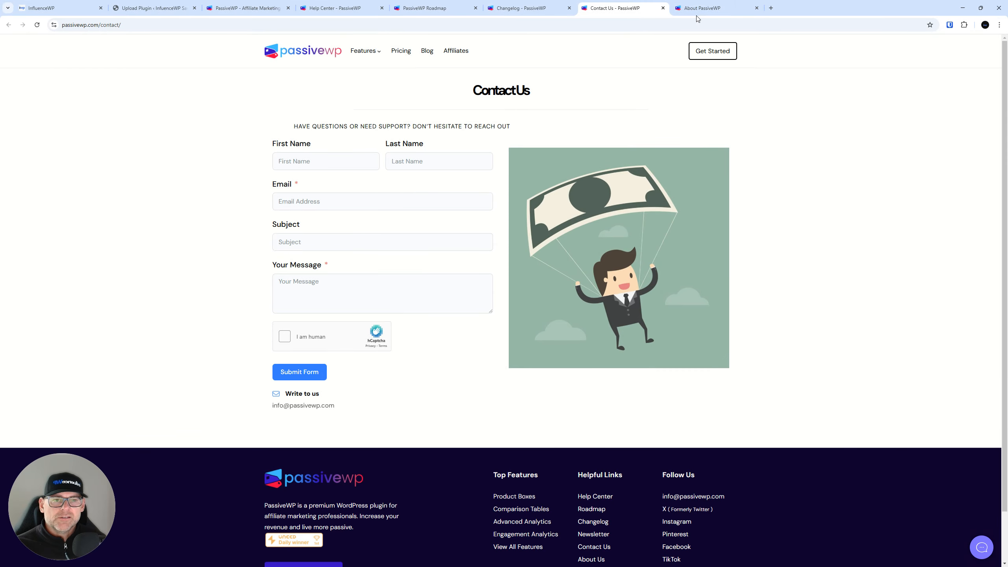
click(709, 6)
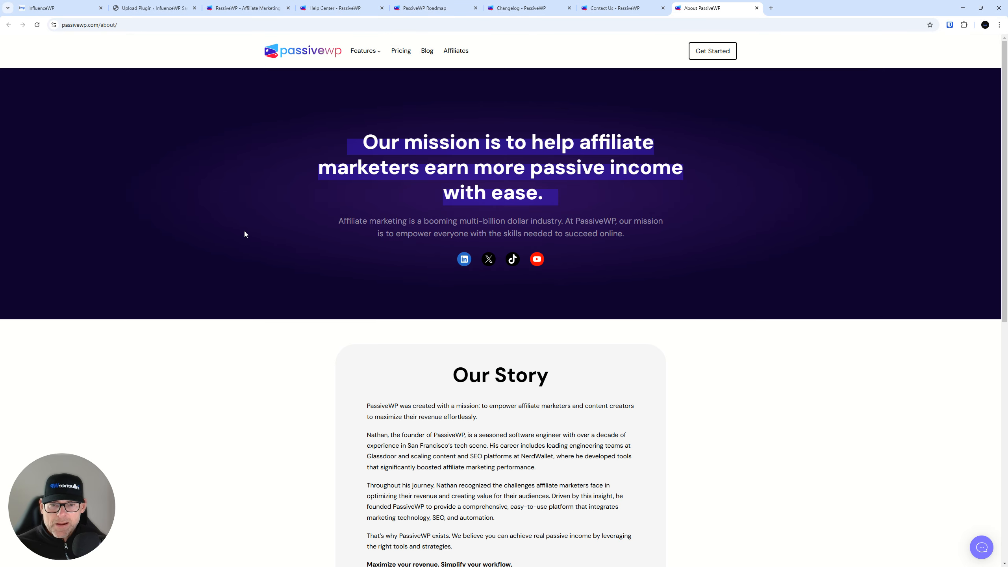
scroll(248, 234, down, 1)
scroll(270, 233, down, 8)
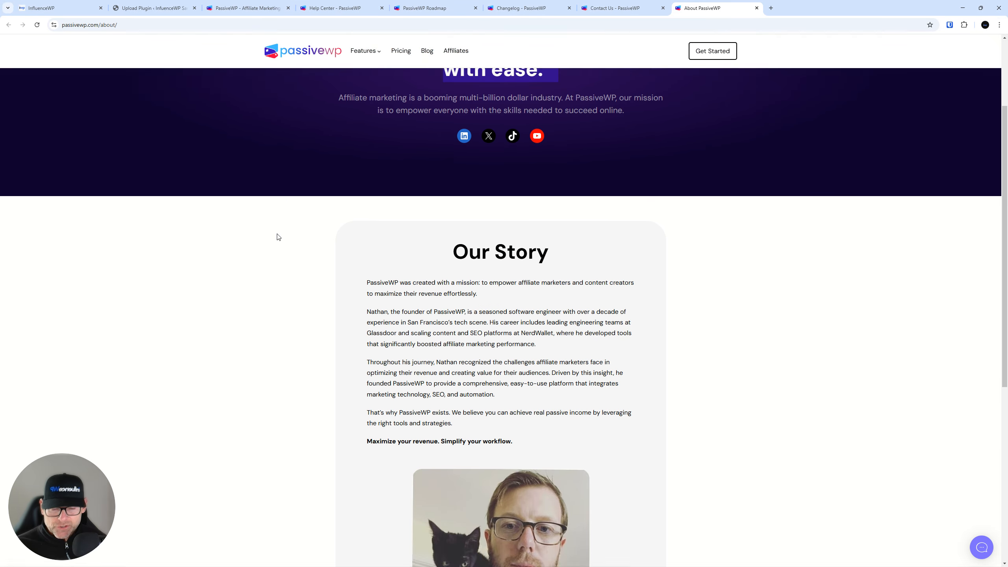
scroll(278, 236, up, 5)
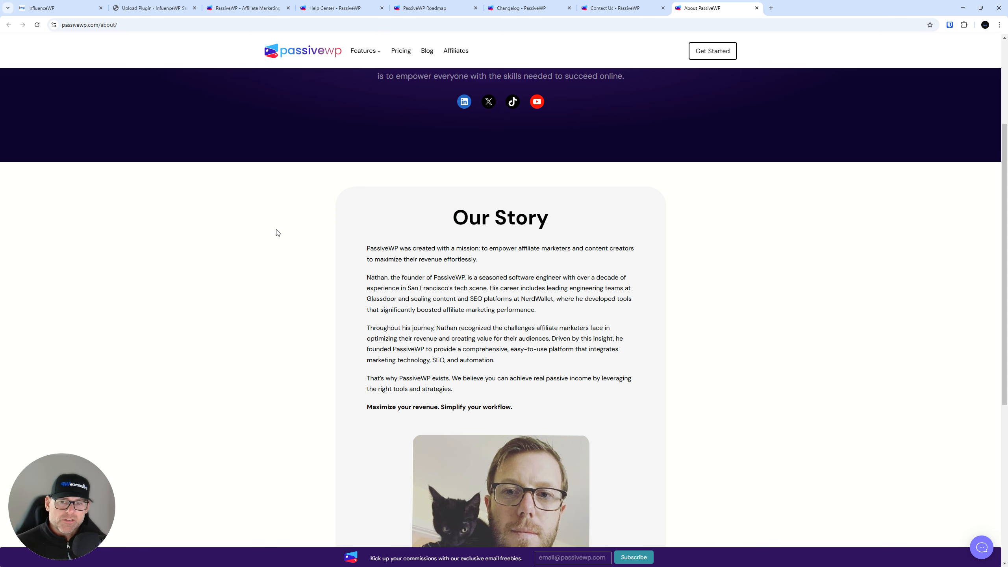
scroll(278, 233, down, 7)
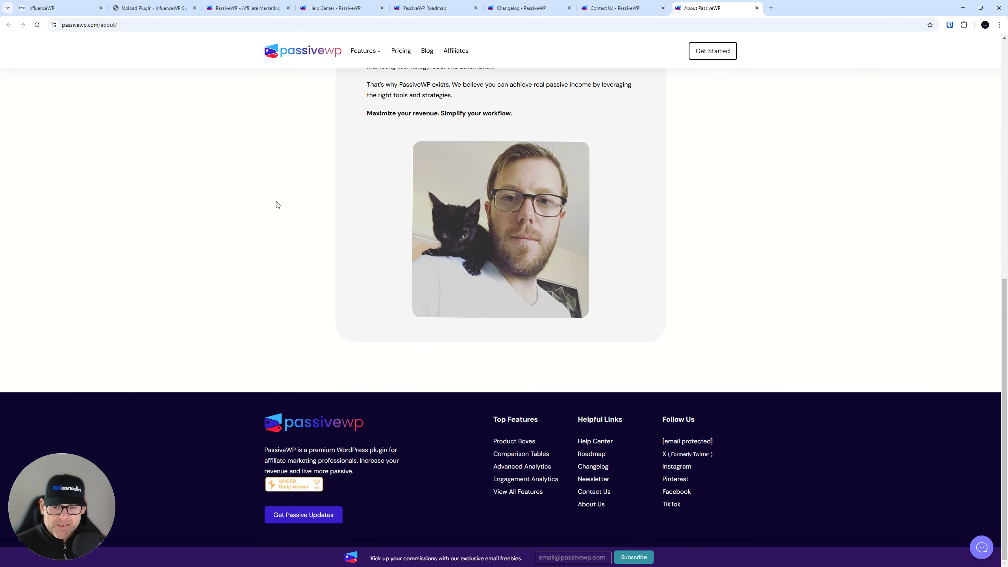
scroll(276, 203, up, 11)
scroll(300, 191, down, 8)
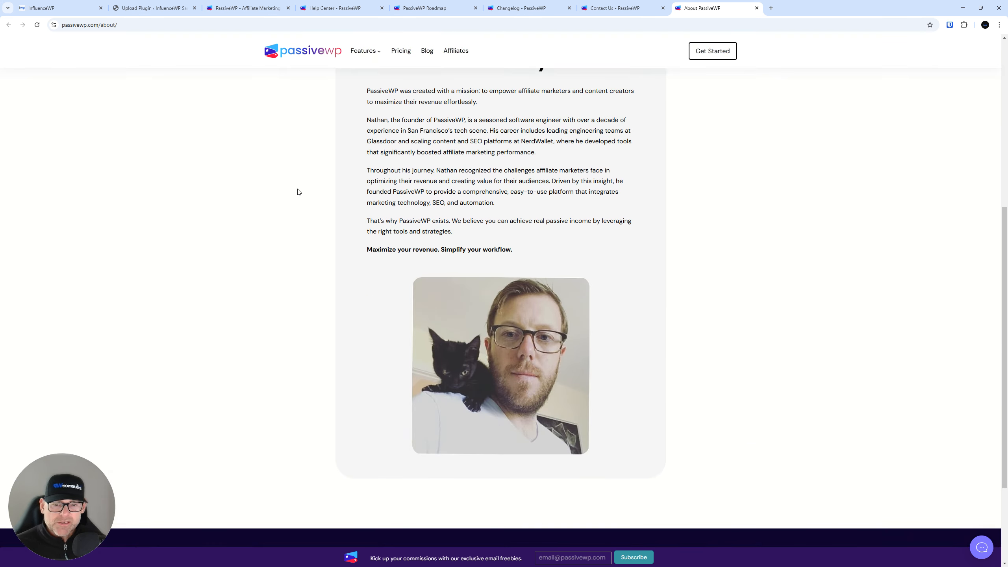
scroll(299, 191, down, 2)
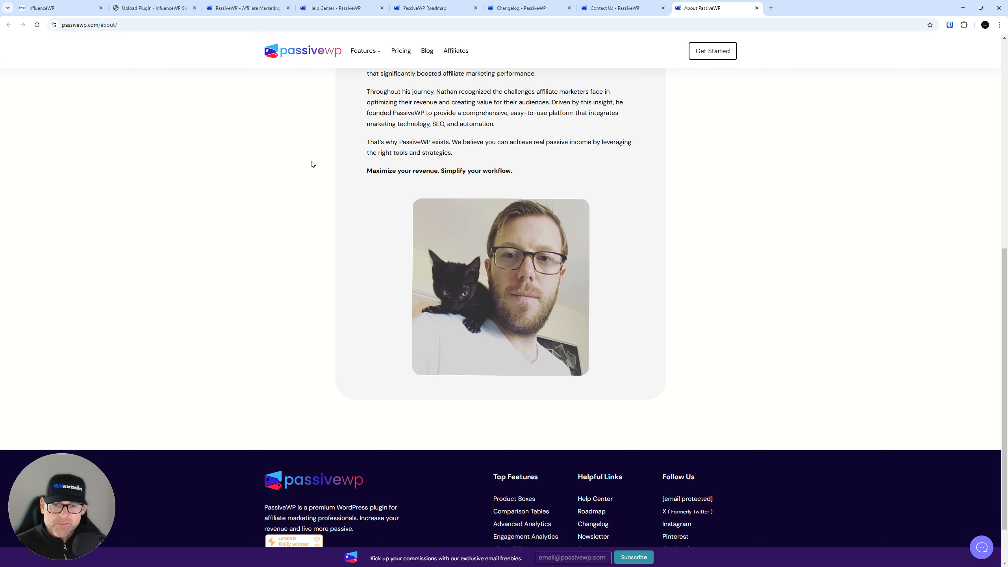
Close the five extra PassiveWP tabs, move the homepage tab to second place, and return to the upload page
click(336, 7)
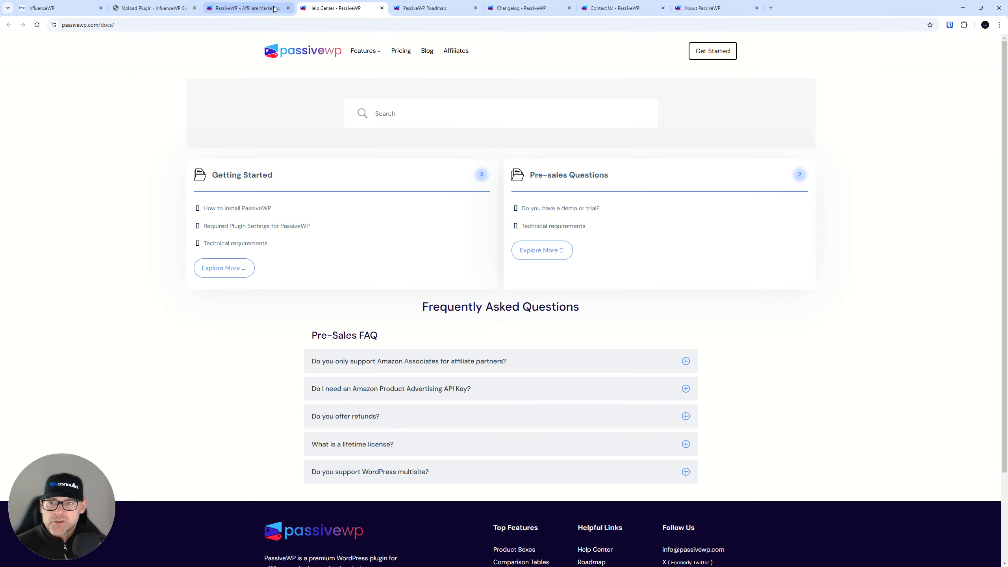
click(273, 8)
click(333, 4)
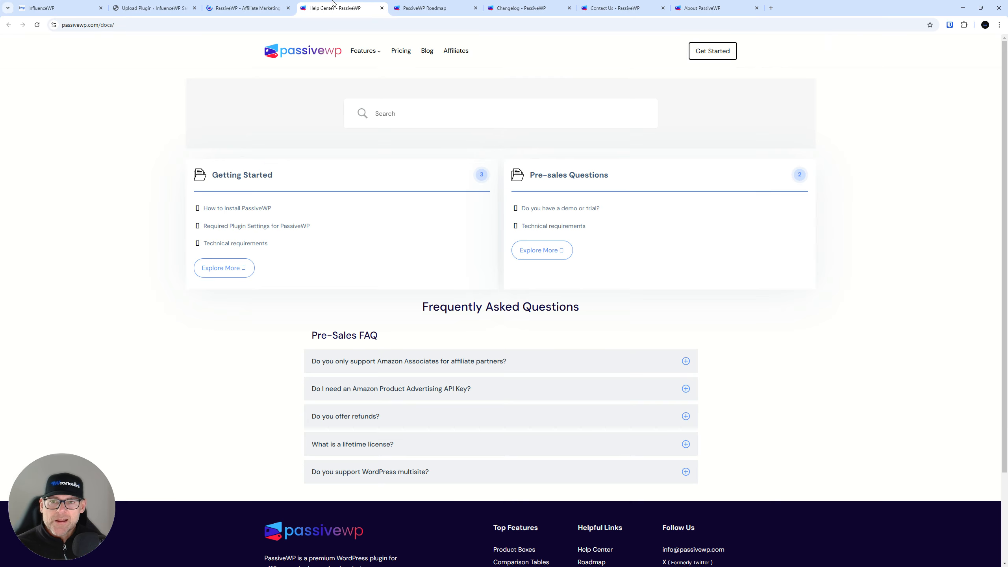
click(382, 8)
click(381, 7)
click(382, 8)
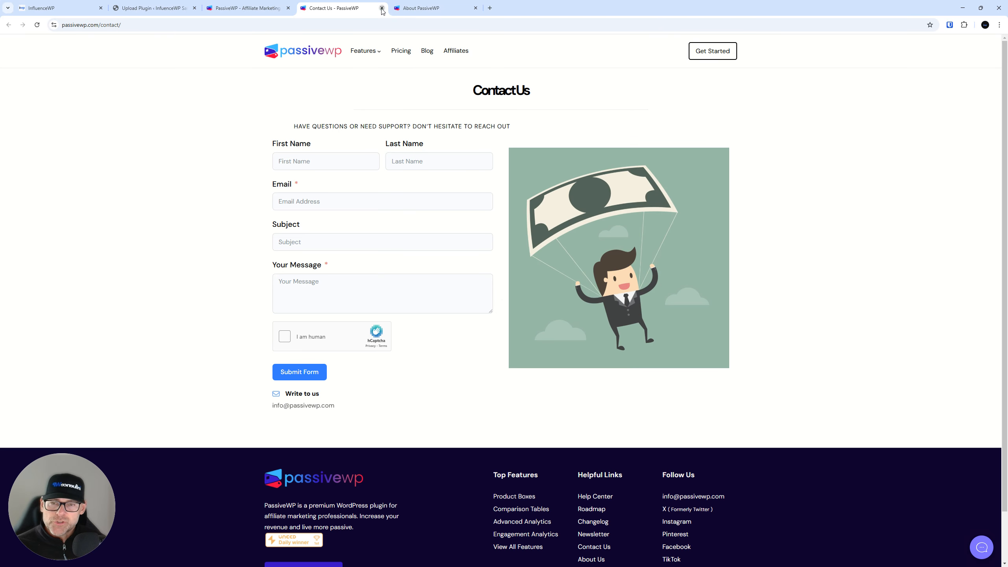
click(382, 8)
click(382, 8)
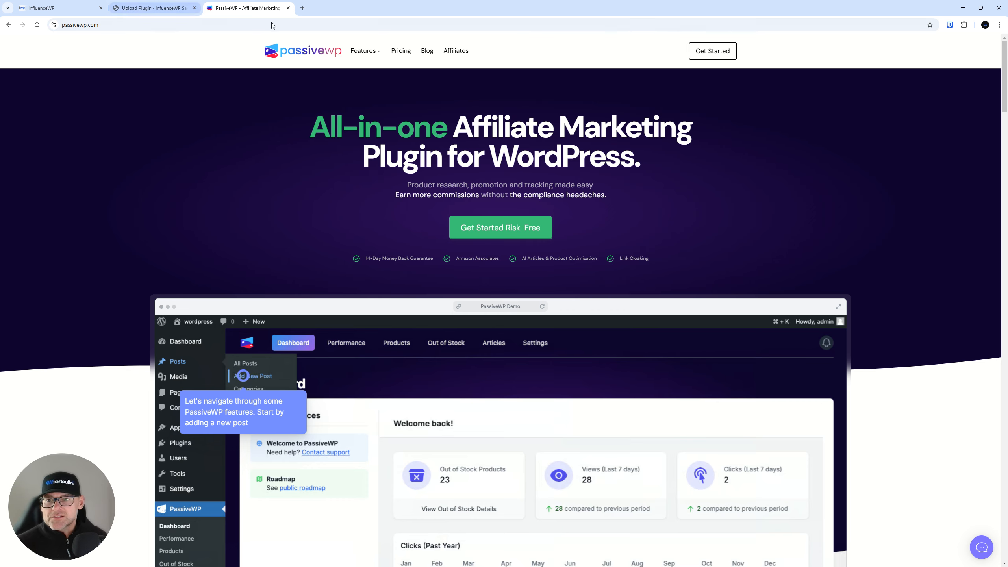
drag(246, 7, 153, 8)
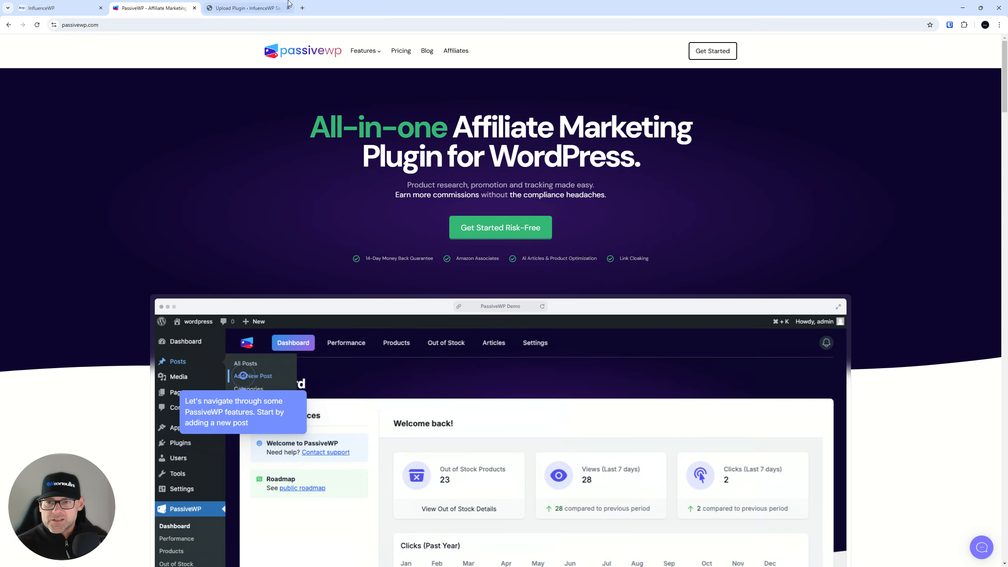
click(244, 7)
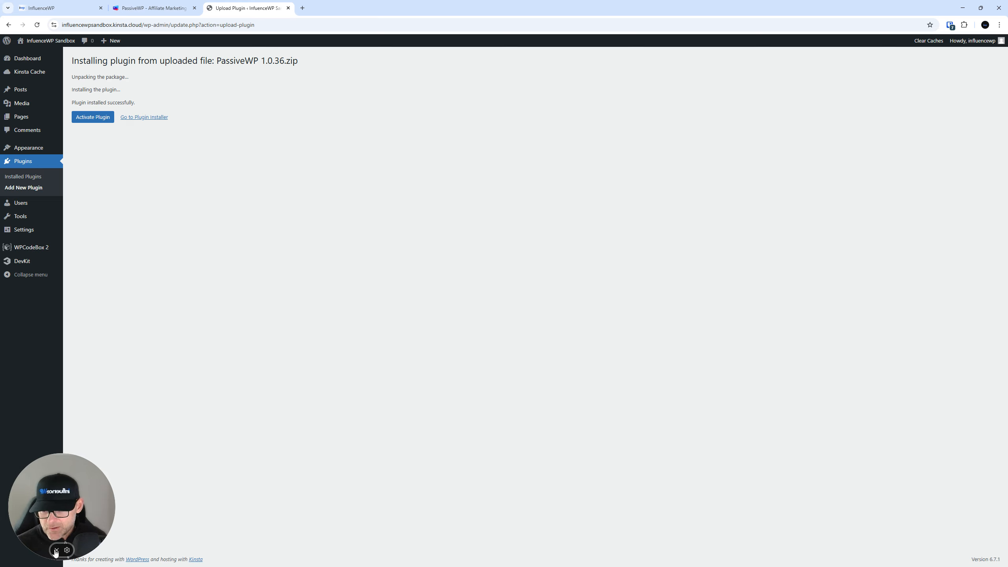
Activate the newly installed PassiveWP 1.0.36 plugin
click(57, 550)
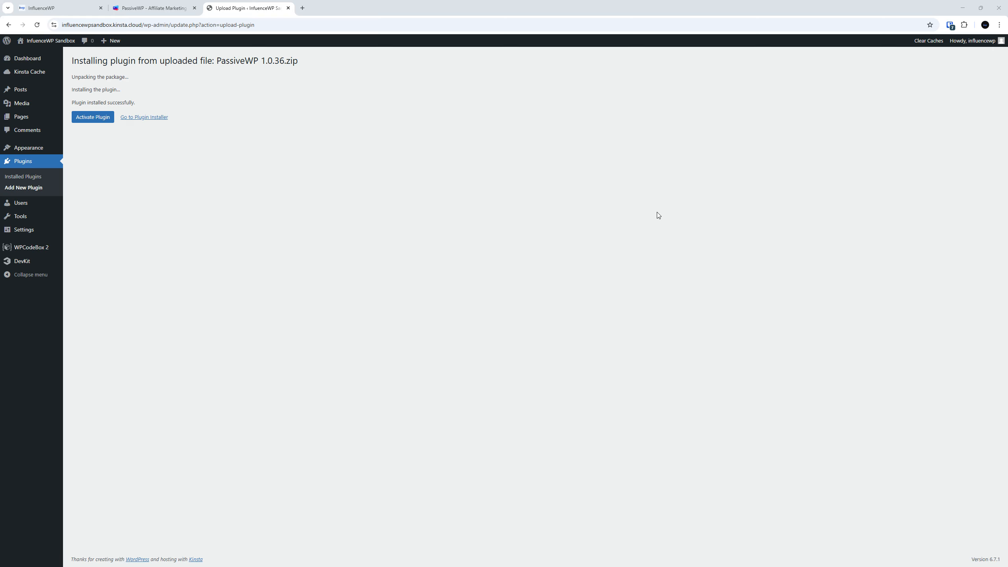
click(95, 117)
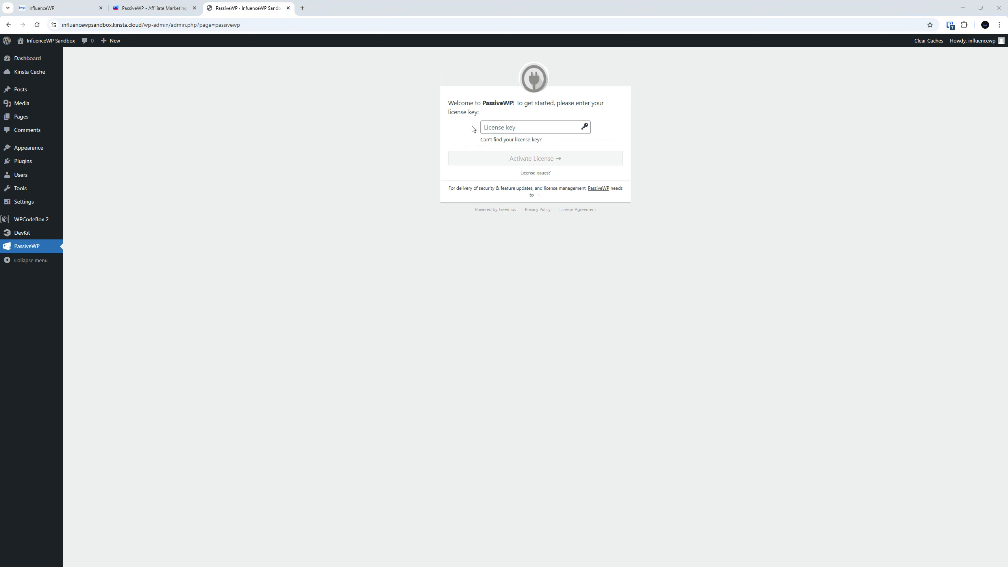
Paste the license key, decline marketing emails, and activate the PassiveWP license
click(500, 128)
key(ctrl+v)
click(522, 158)
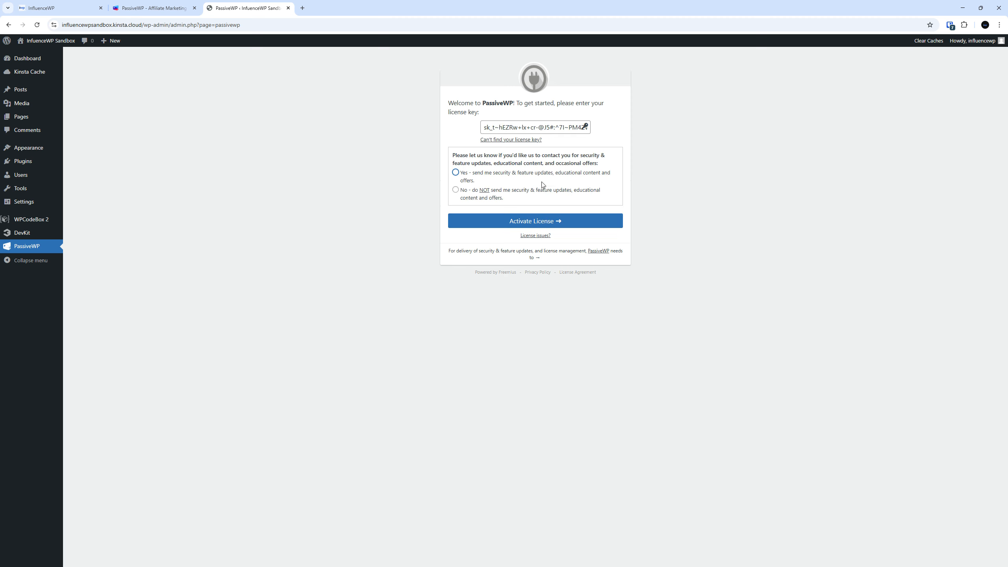
click(462, 197)
click(516, 221)
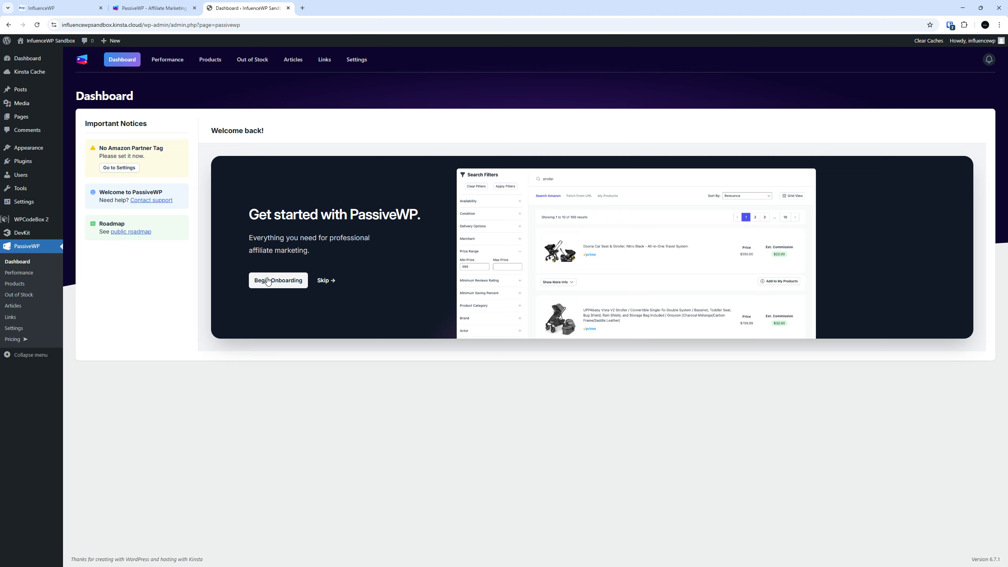
key(ctrl)
key(ctrl)
Begin onboarding and pass the Amazon Partner Tag and country step
click(289, 285)
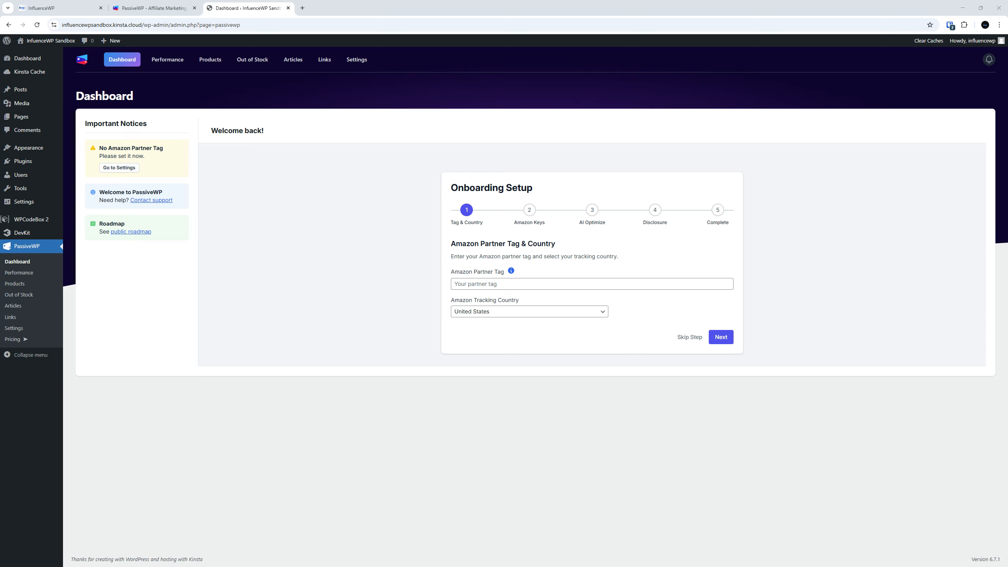
click(569, 284)
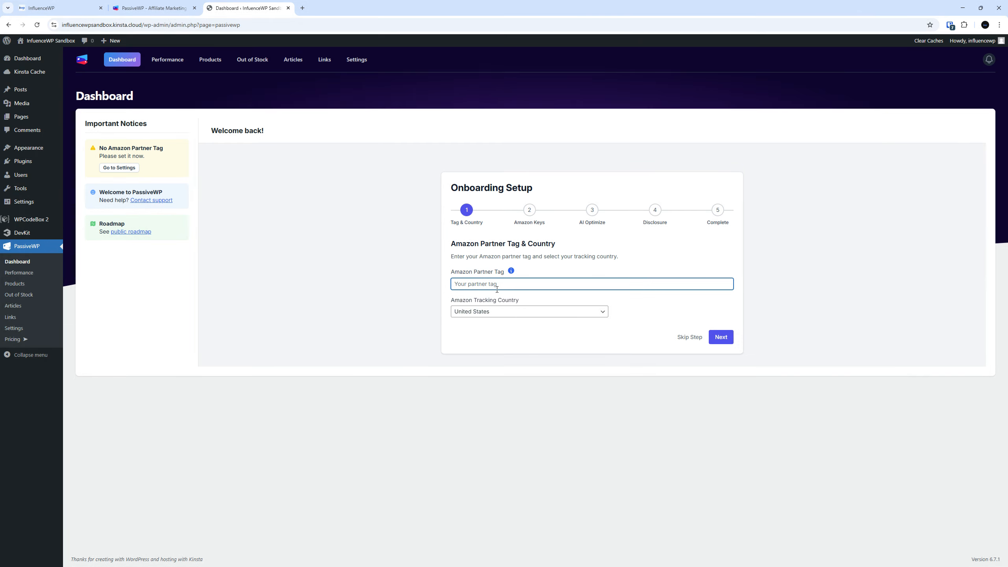
click(718, 339)
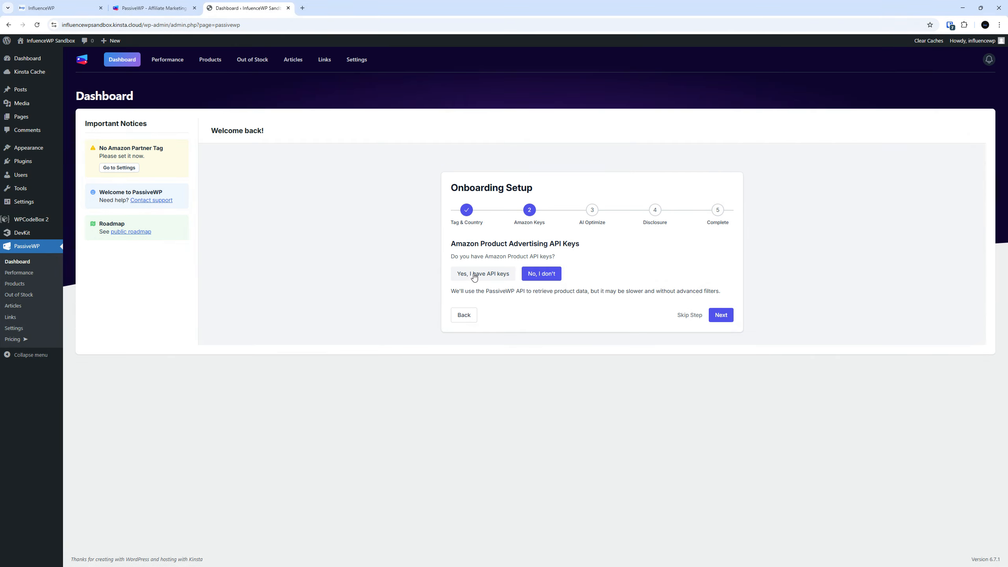
Choose 'Yes, I have API keys', paste the Amazon API key and secret, and continue
click(474, 277)
click(476, 301)
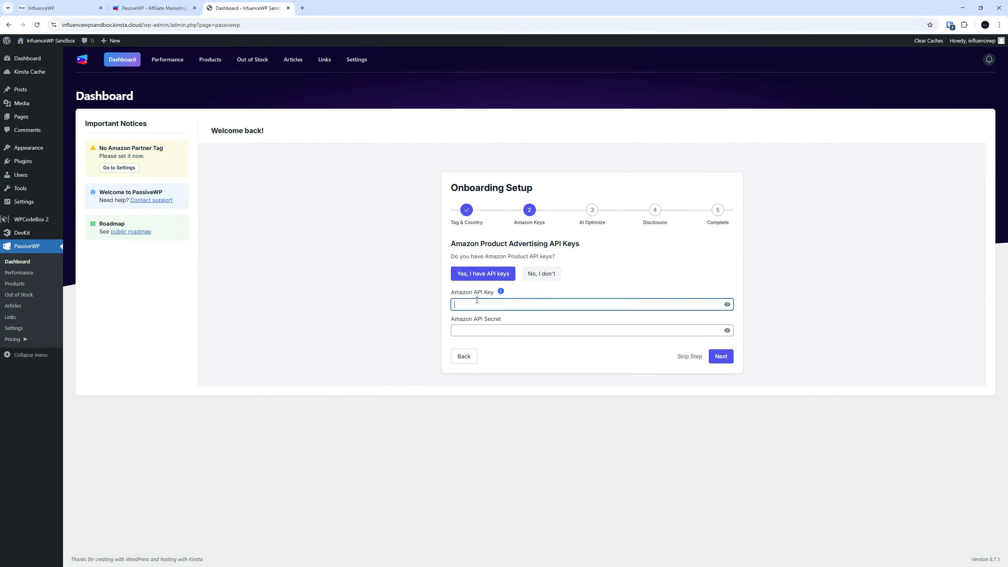
key(ctrl+v)
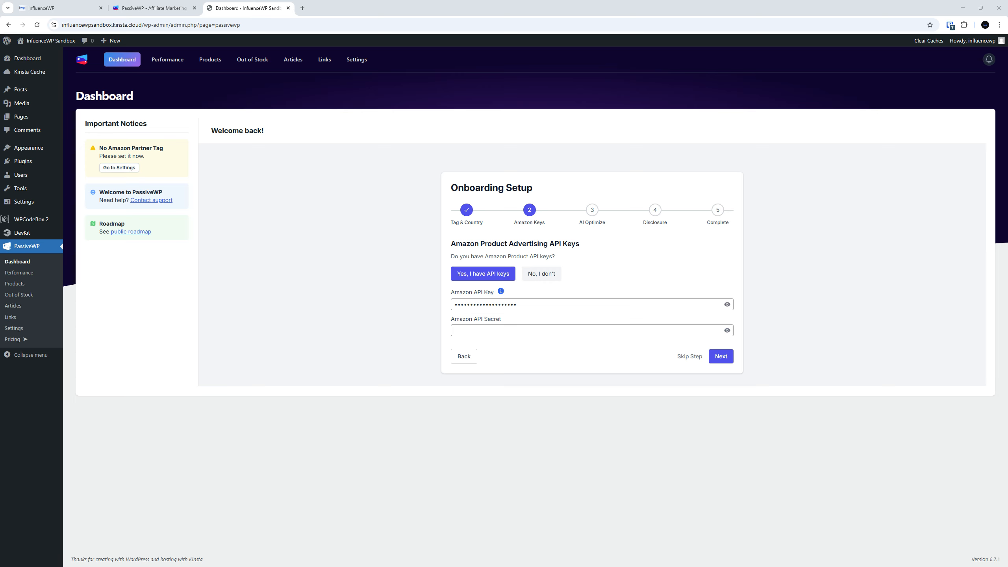
click(479, 328)
key(ctrl+v)
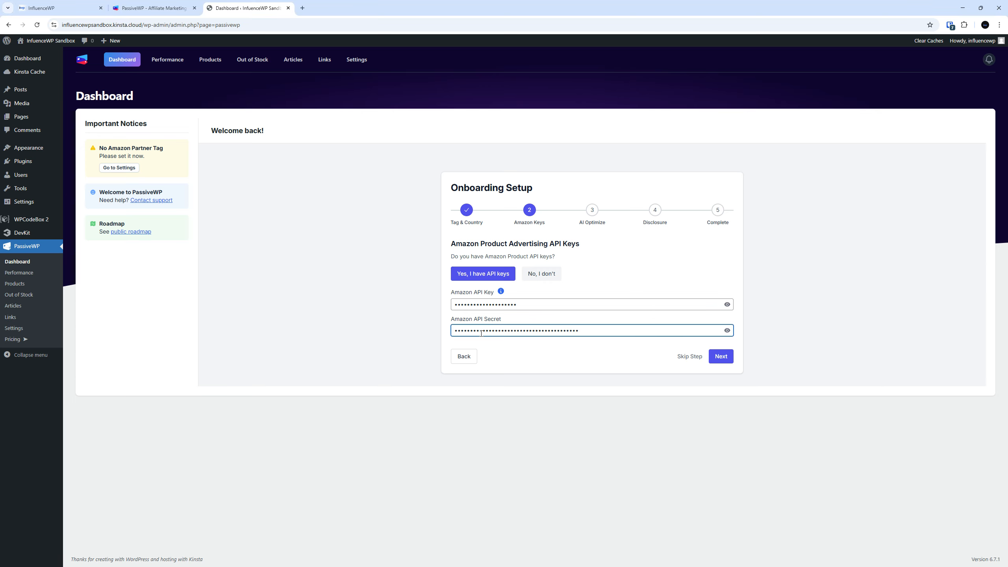
click(726, 358)
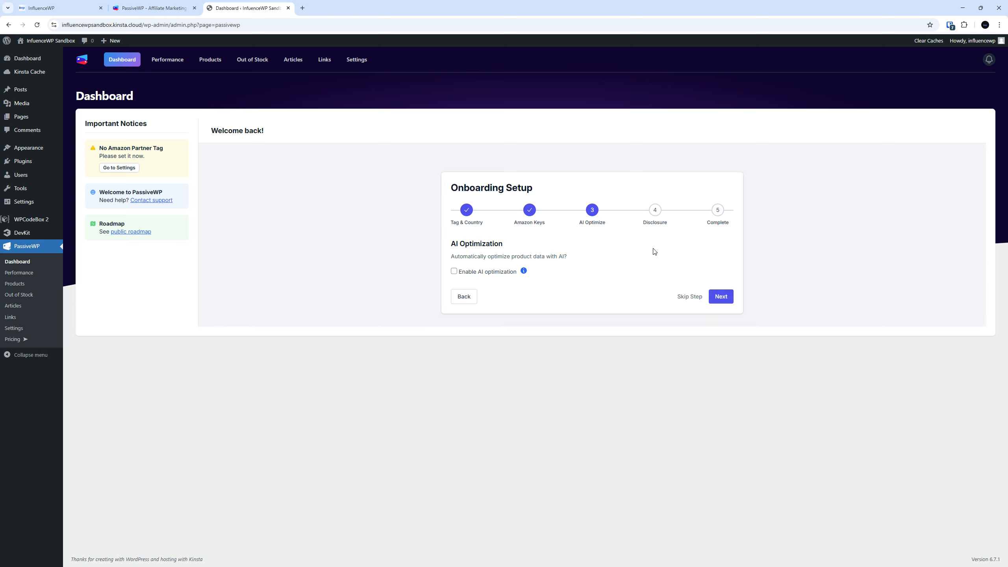
Tick 'Enable AI optimization', focus the OpenAI API key field, and continue to Universal Disclosure
click(453, 273)
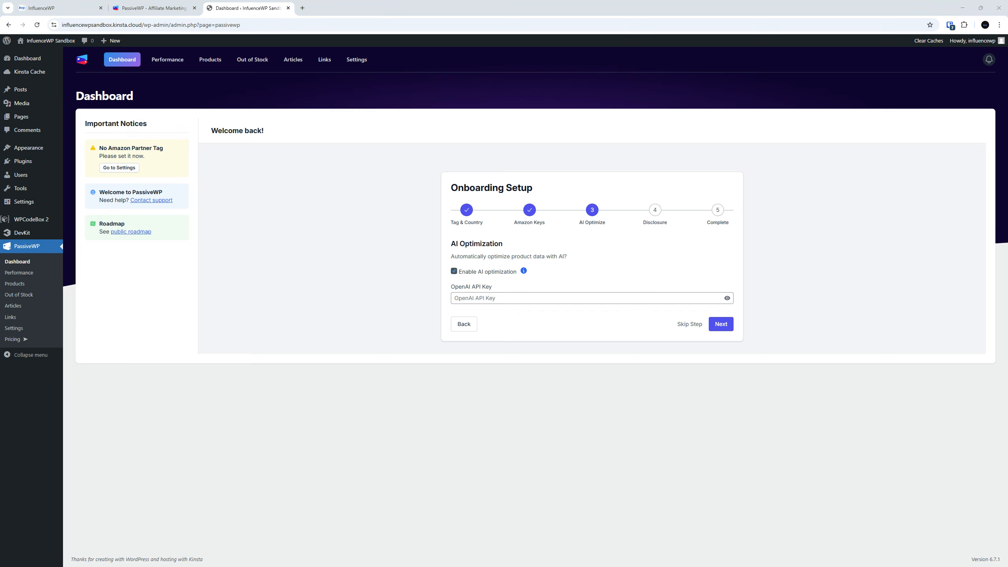
click(495, 303)
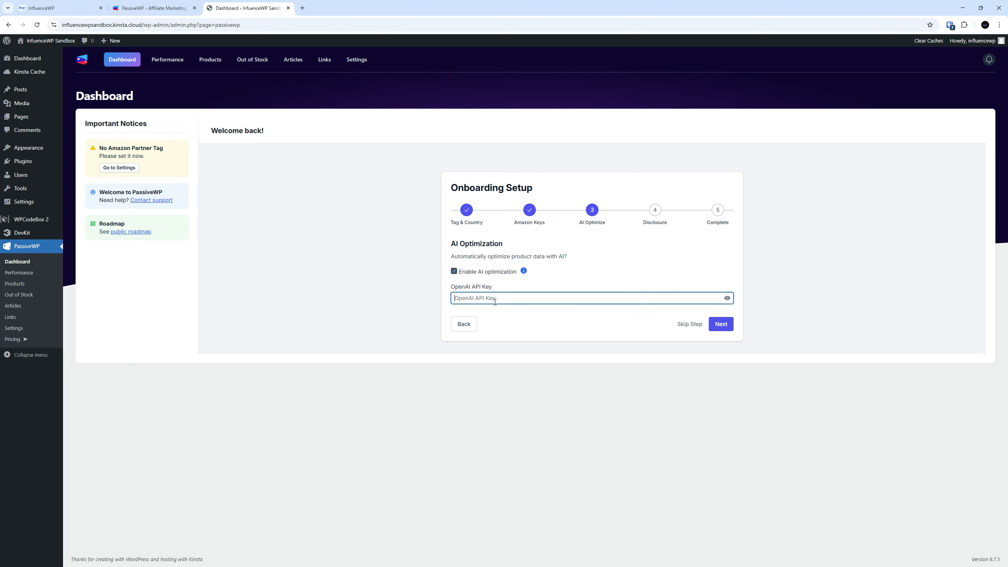
click(722, 324)
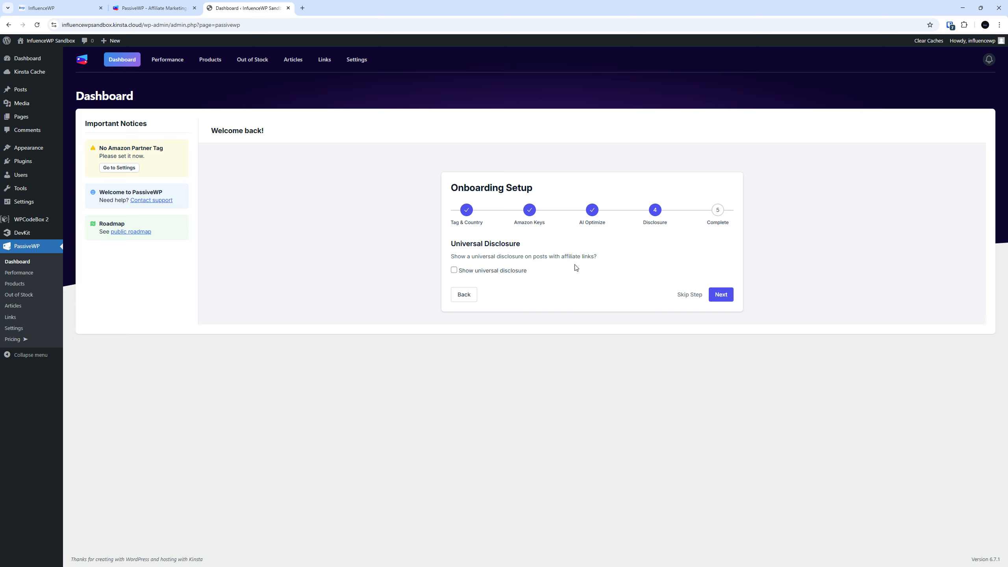
Enable the universal disclosure and finish onboarding to reach the PassiveWP dashboard
click(453, 271)
click(716, 299)
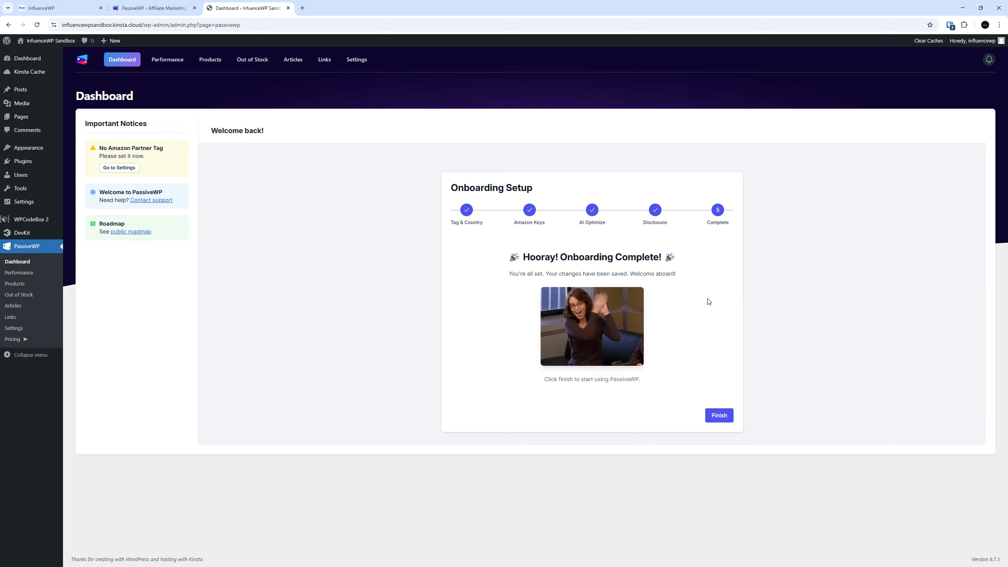
click(715, 417)
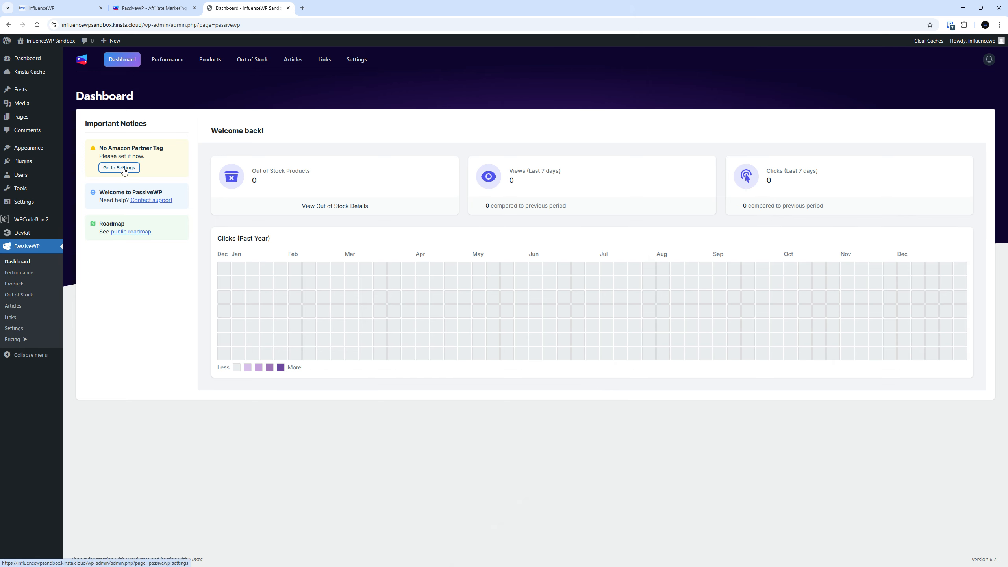
Save 'Helping people with WordPress' as the site description in PassiveWP general settings, then view Amazon settings
click(119, 168)
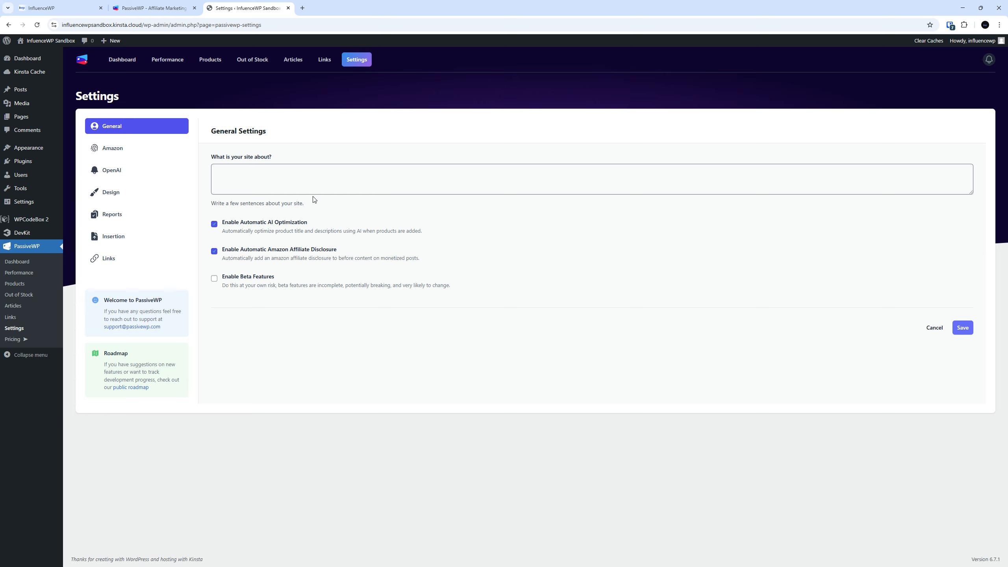
click(366, 178)
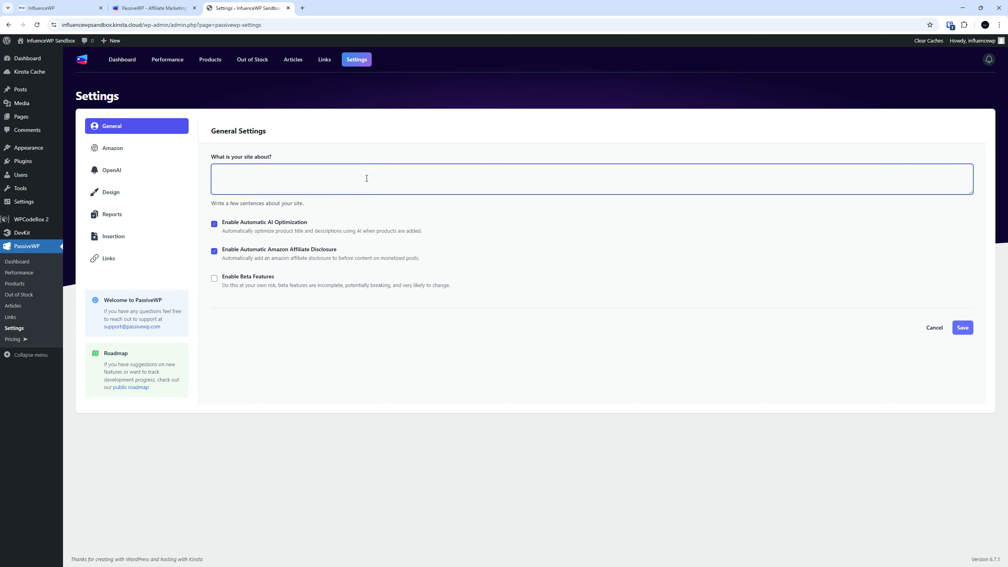
text(Helping people with WordPress)
click(964, 327)
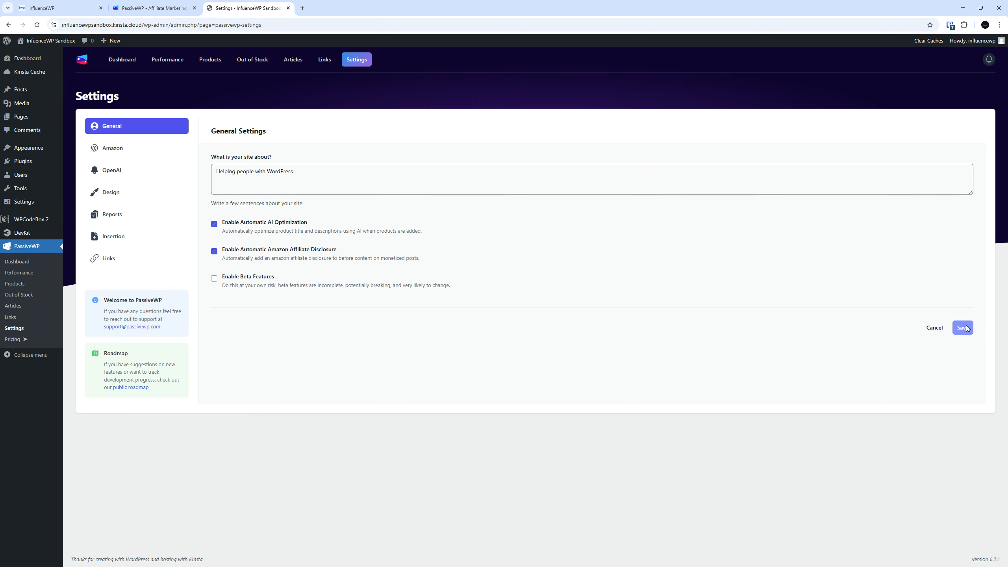
click(507, 330)
click(132, 149)
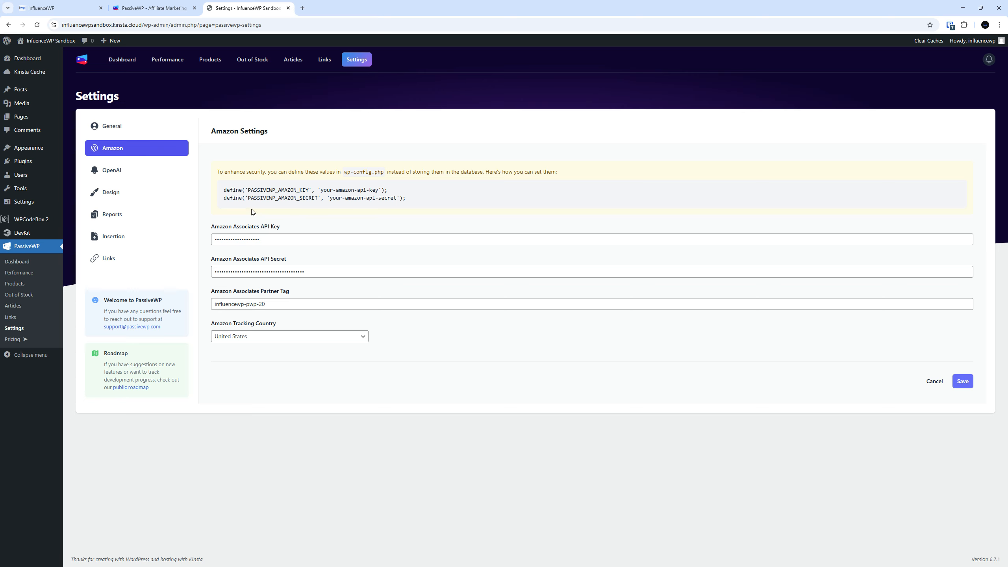
Move through the OpenAI settings to the Design settings with the Sleeping Cat card preview
click(139, 172)
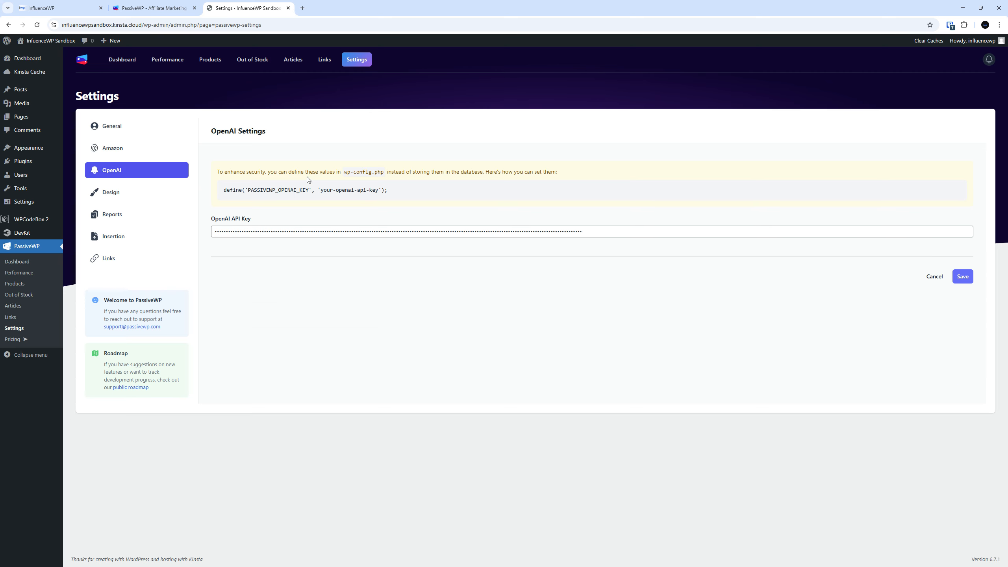
click(150, 193)
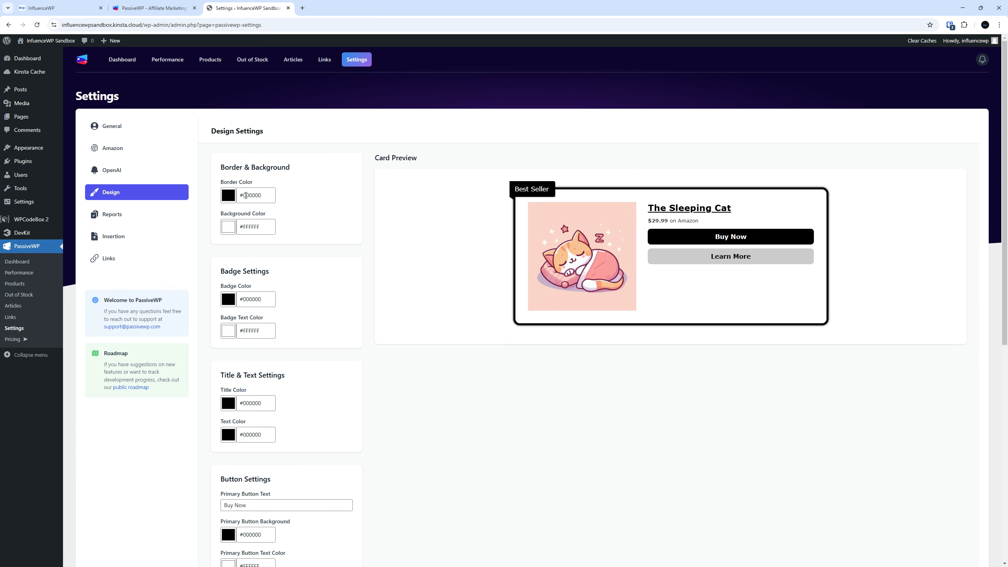
Make the Best Seller badge colour bright blue, leaving the border colour unchanged
click(230, 197)
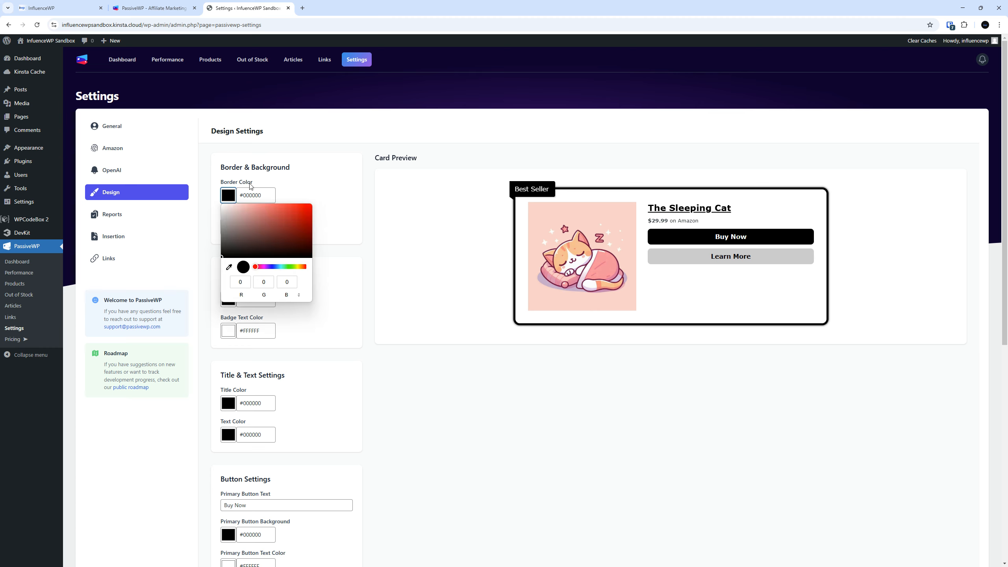
click(449, 362)
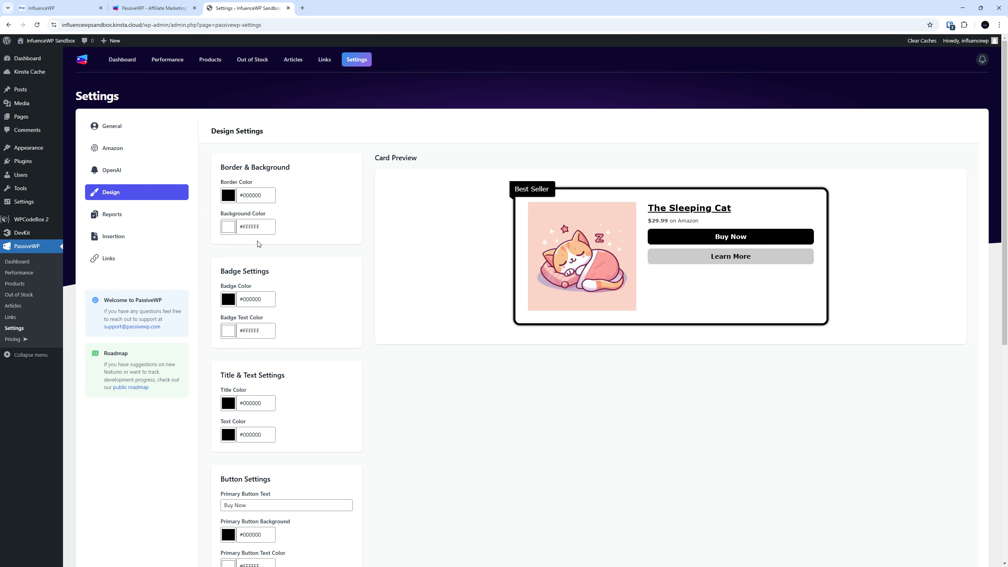
click(231, 303)
click(276, 371)
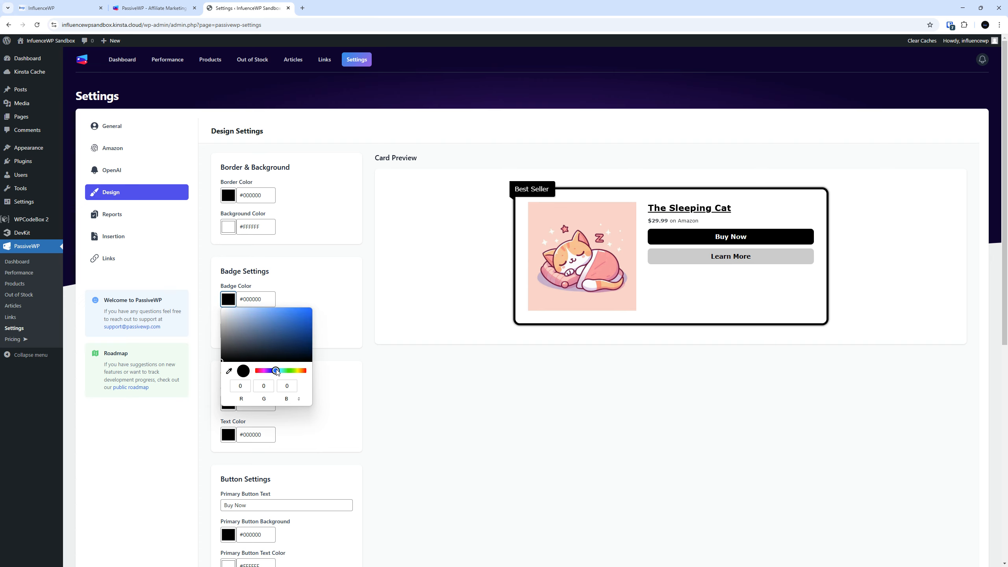
click(311, 309)
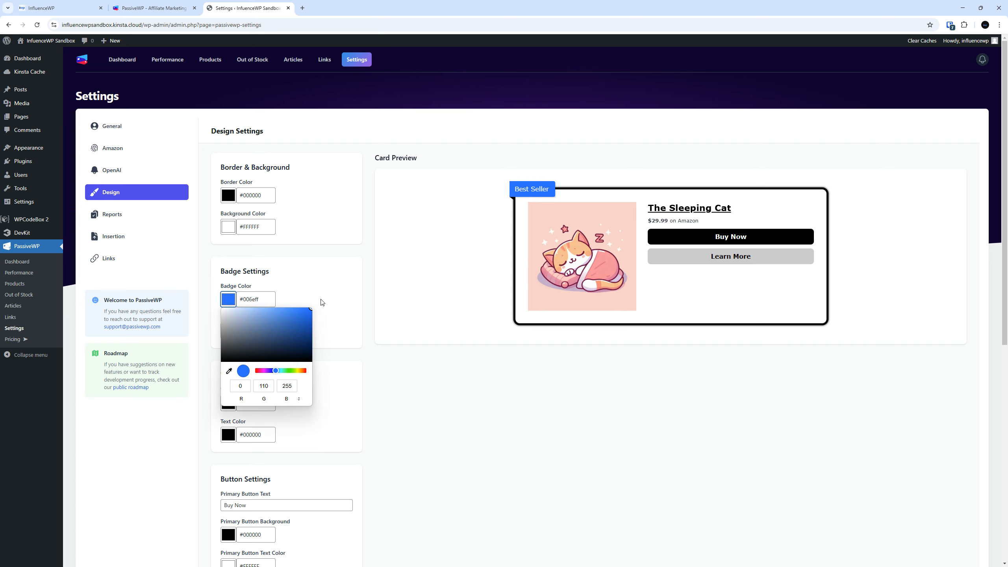
double_click(254, 297)
key(ctrl+c)
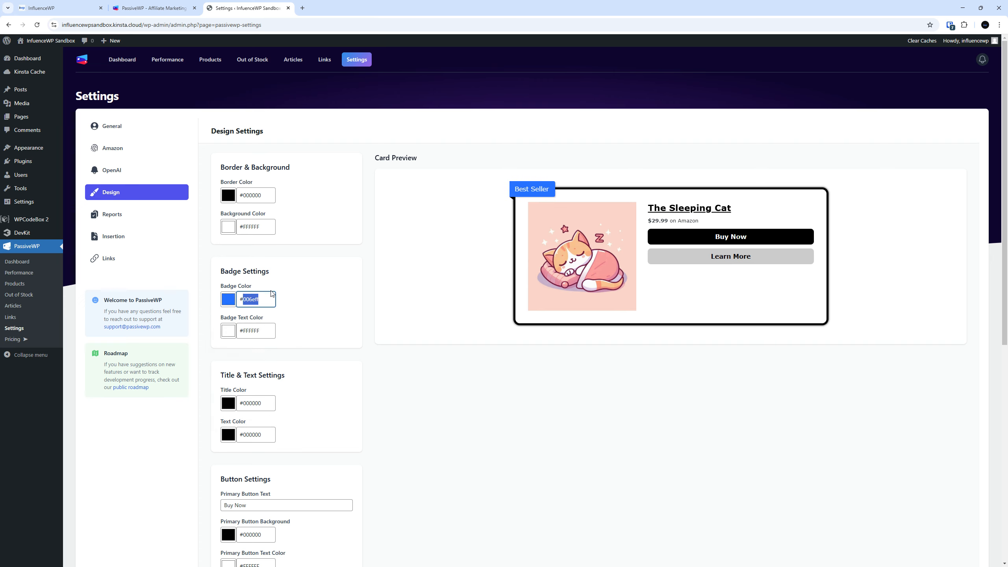
click(553, 420)
Set the primary button background colour to 006eff
scroll(361, 322, down, 3)
scroll(361, 316, down, 3)
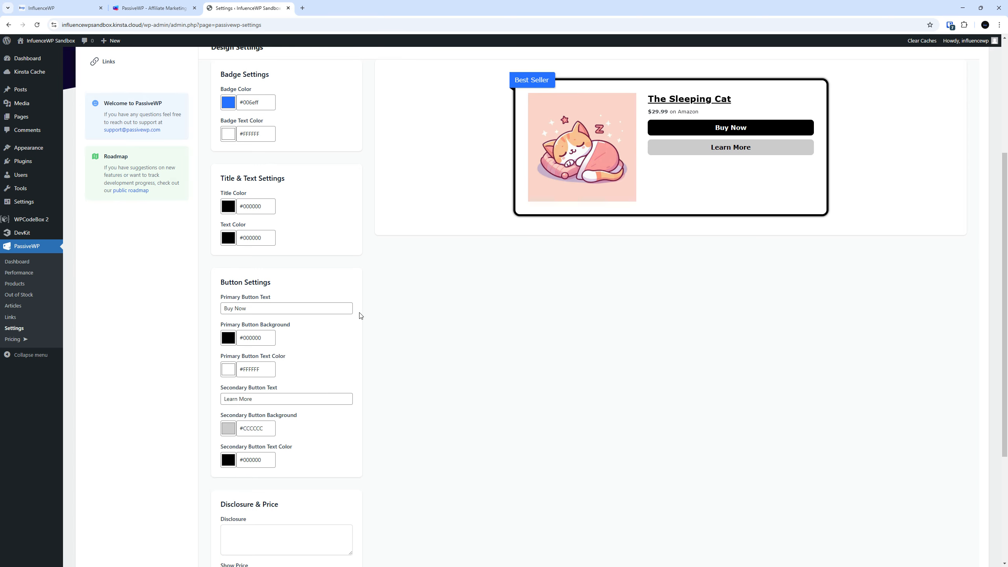
double_click(254, 298)
key(ctrl+v)
click(475, 329)
scroll(513, 331, up, 5)
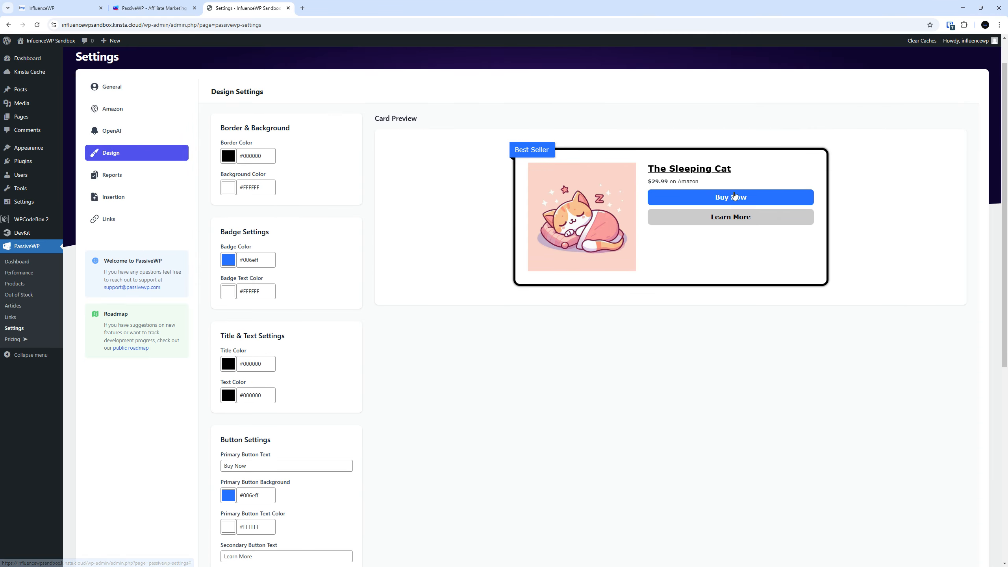
scroll(441, 394, down, 6)
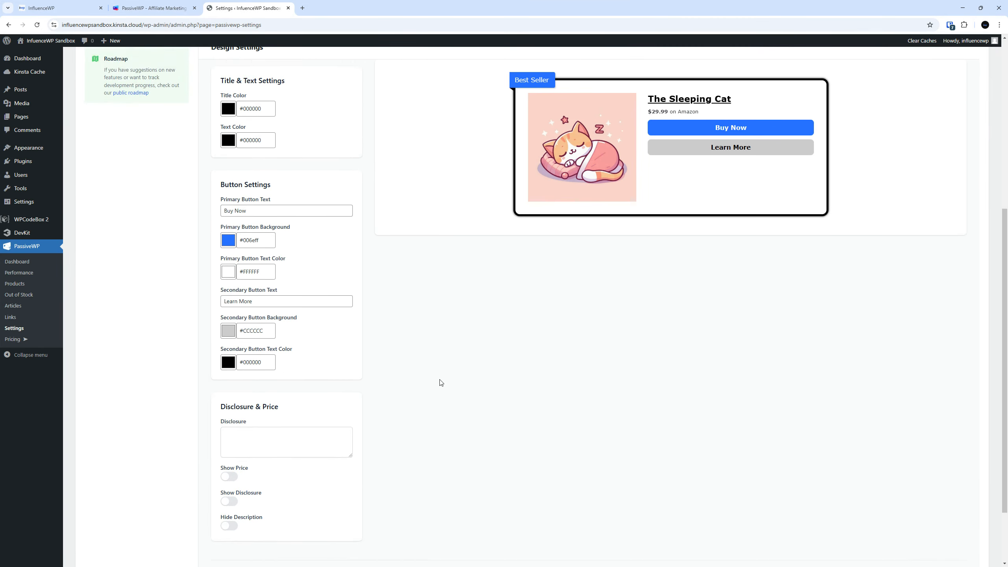
scroll(440, 381, down, 3)
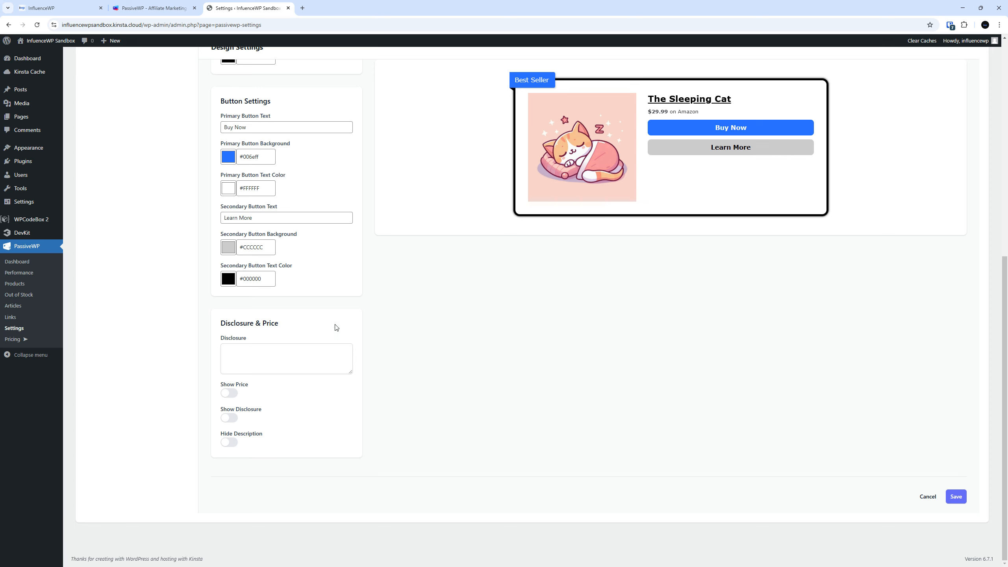
Enter disclosure text 'We use affiliate links for this.' and turn on Show Price and Show Disclosure
click(324, 350)
text(We use a)
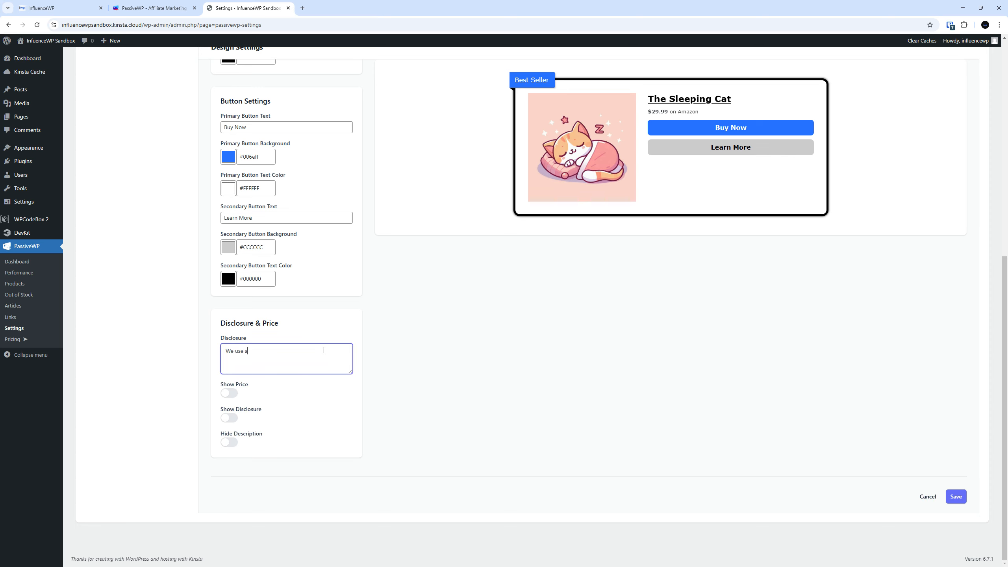
text(ffiliate links for this.)
click(234, 394)
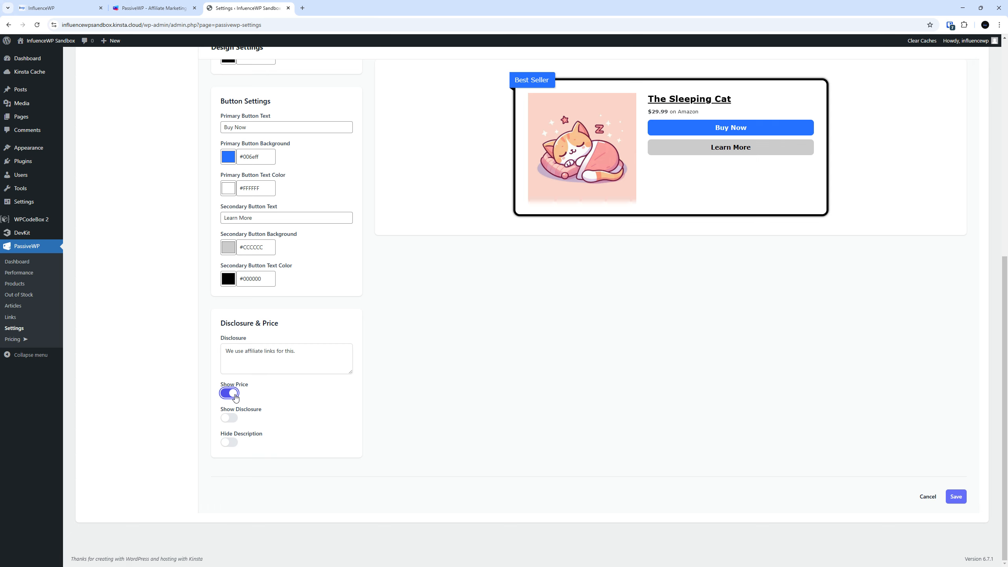
click(232, 419)
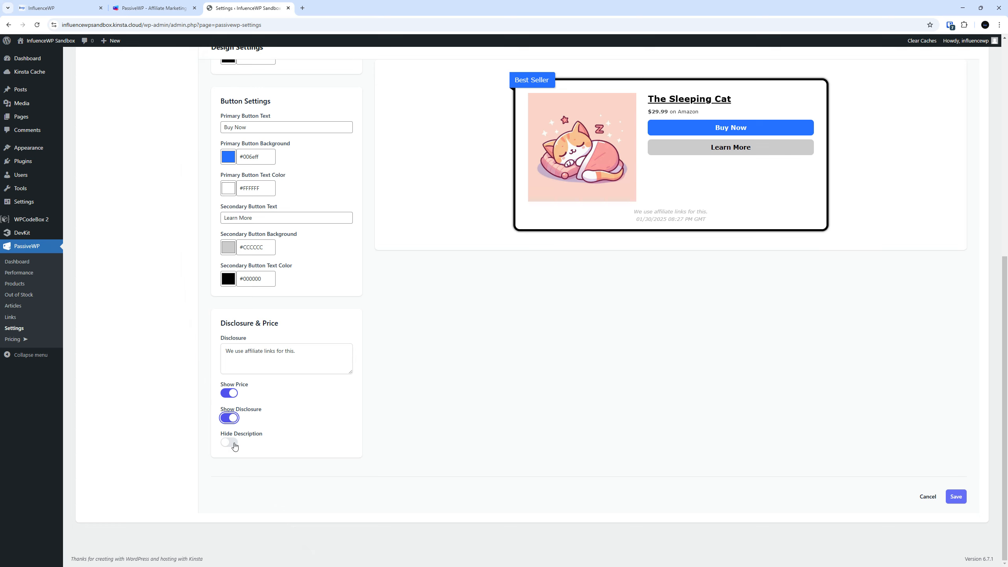
Test hiding the card description in the preview, leaving it visible
click(229, 442)
click(230, 442)
click(229, 442)
click(230, 442)
click(230, 442)
click(230, 442)
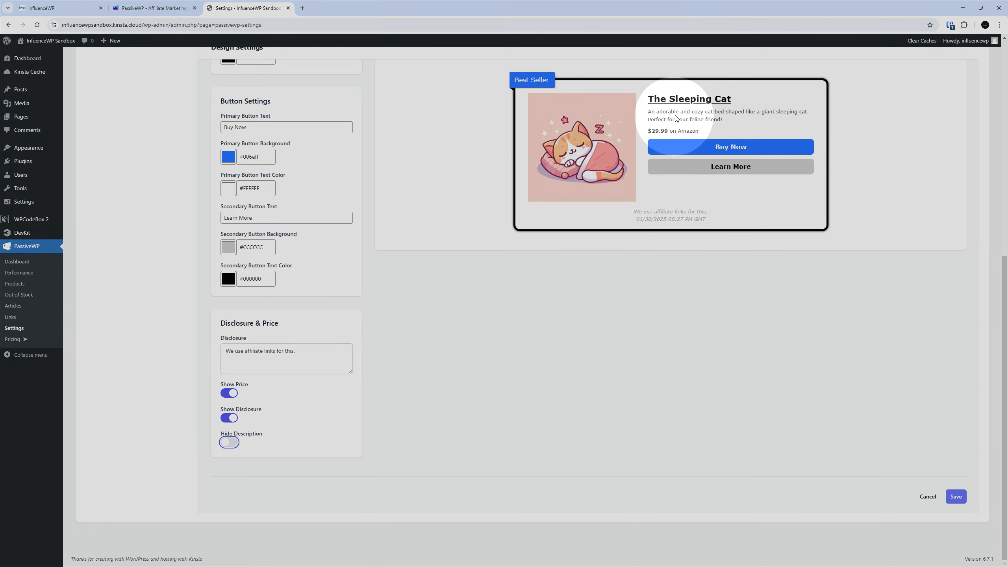
drag(674, 112, 703, 114)
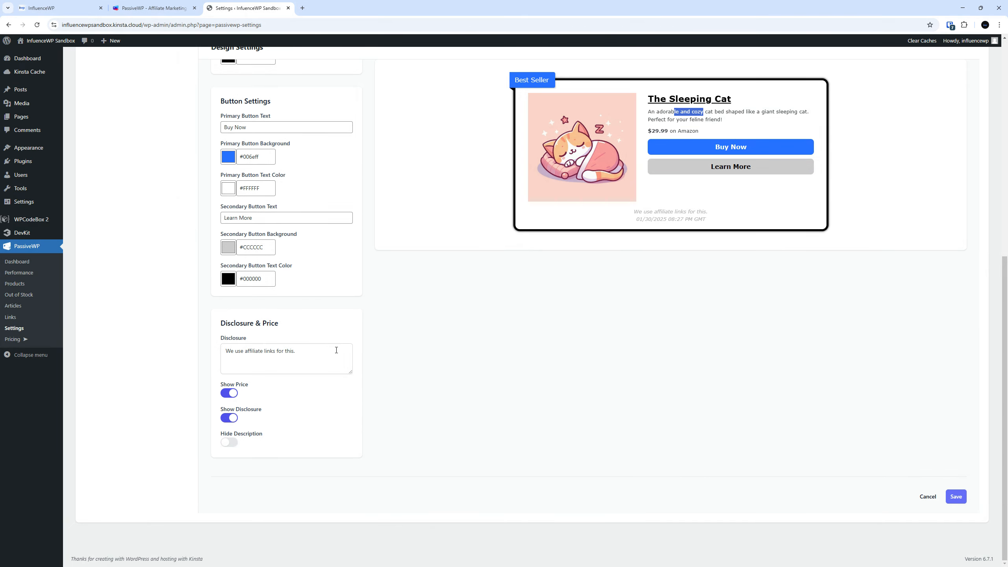
click(229, 442)
click(230, 442)
Save the card design settings and confirm
scroll(232, 342, up, 5)
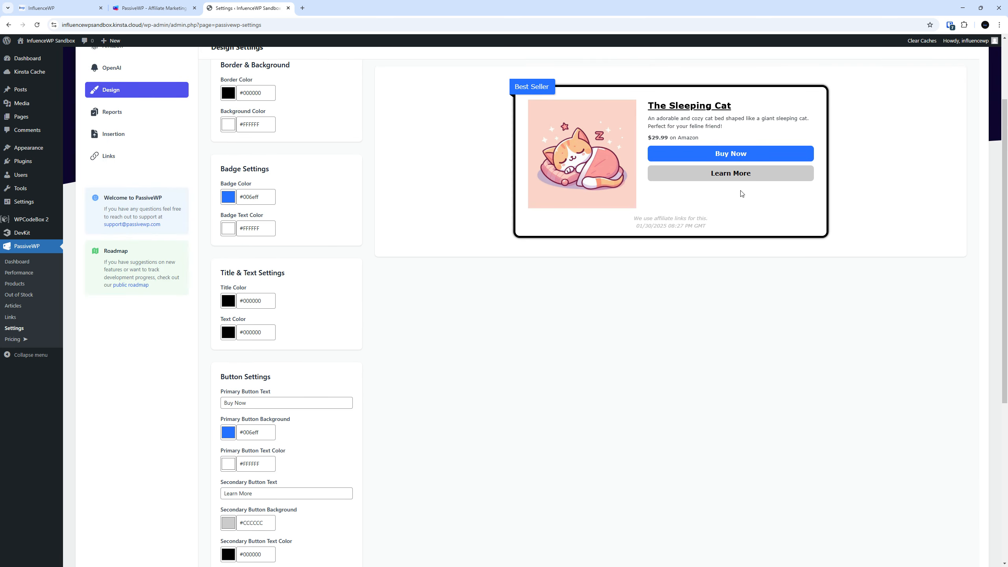
scroll(578, 306, down, 5)
scroll(572, 325, up, 7)
scroll(568, 349, down, 7)
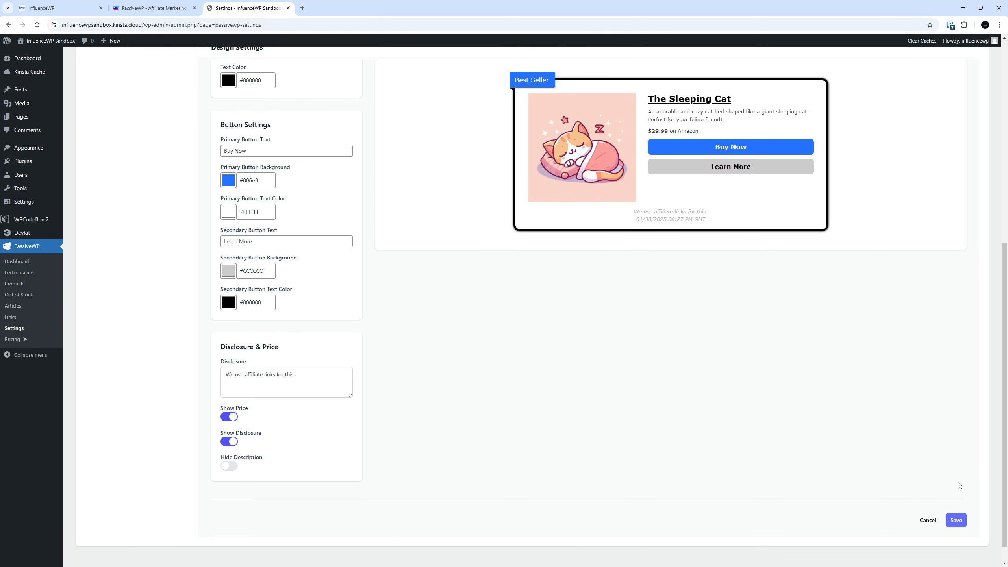
click(957, 520)
click(534, 331)
scroll(521, 344, up, 7)
scroll(522, 344, up, 2)
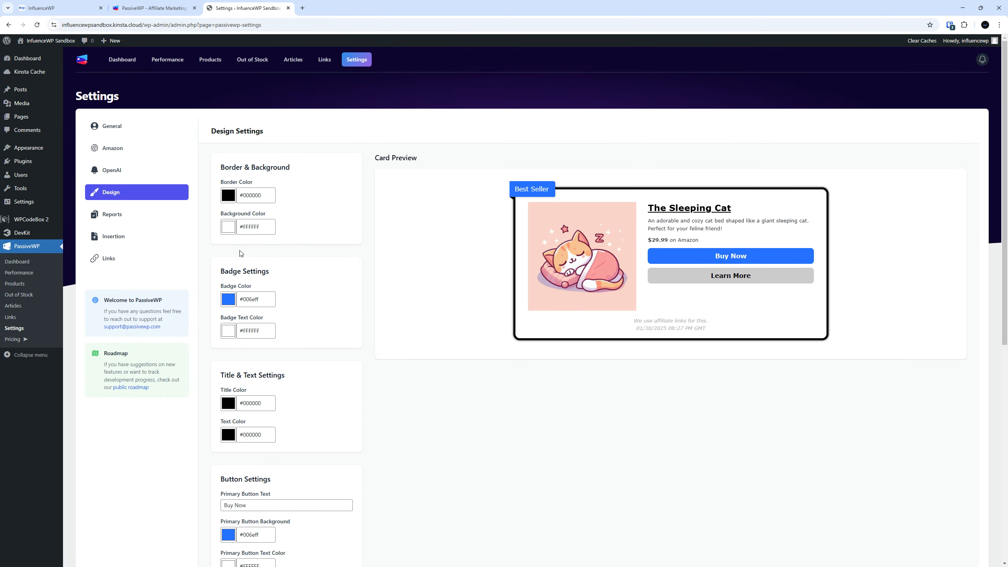
Enable weekly email reports sent to the report email address
click(145, 216)
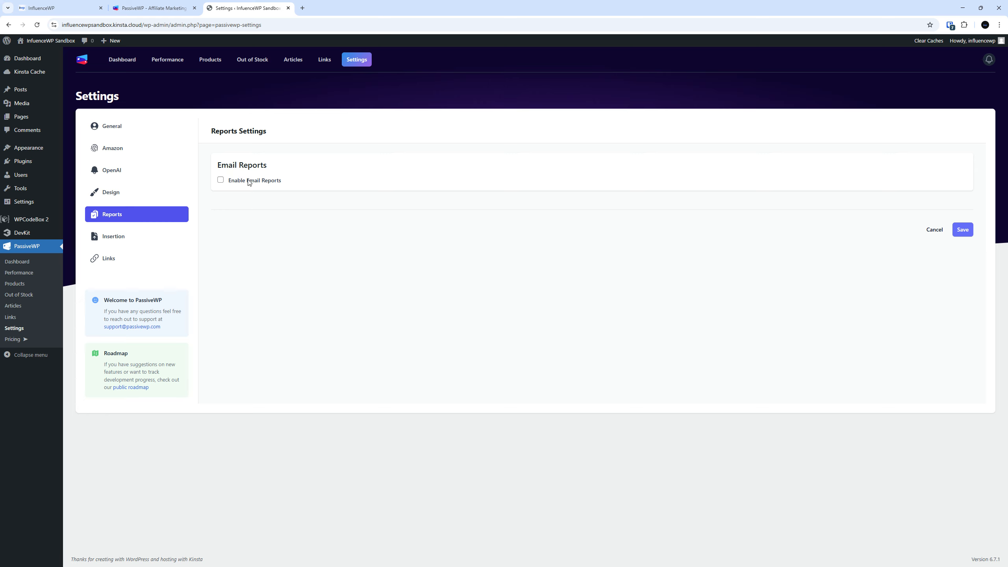
click(221, 180)
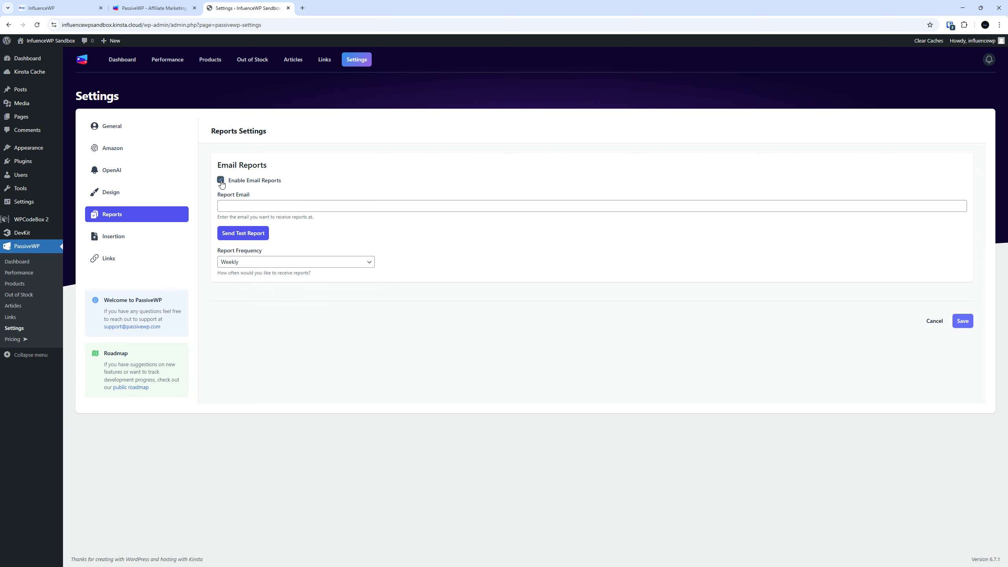
click(247, 205)
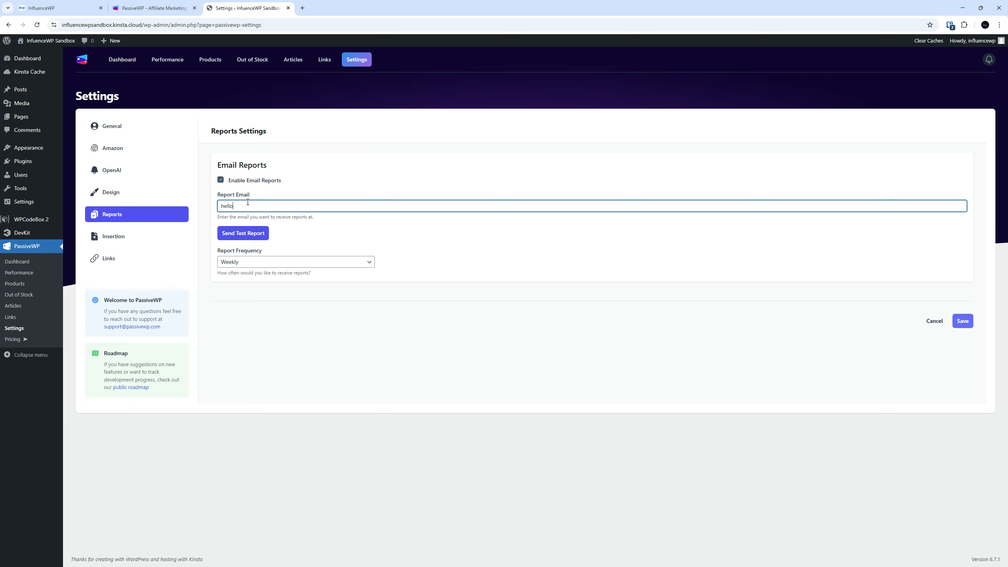
click(234, 262)
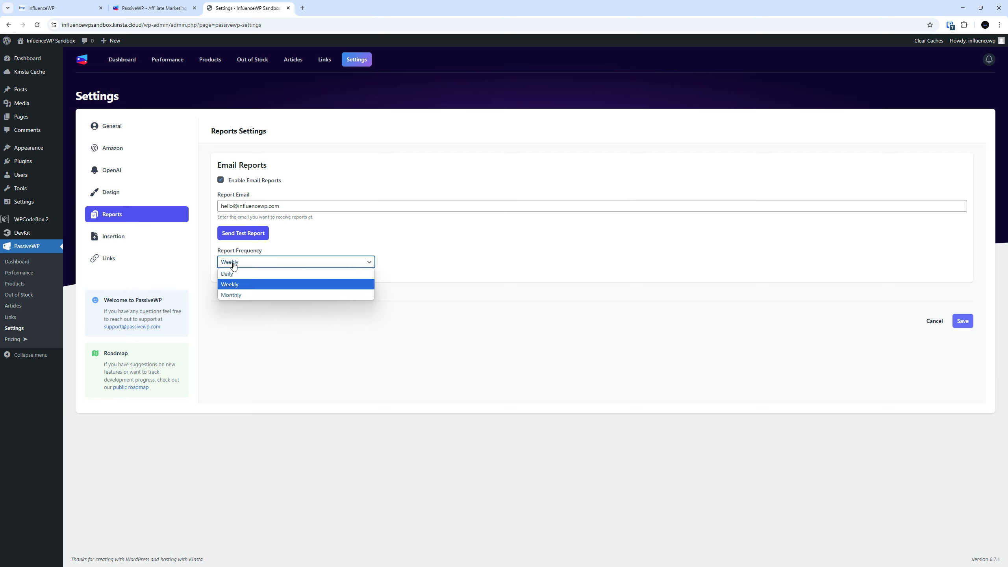
click(234, 263)
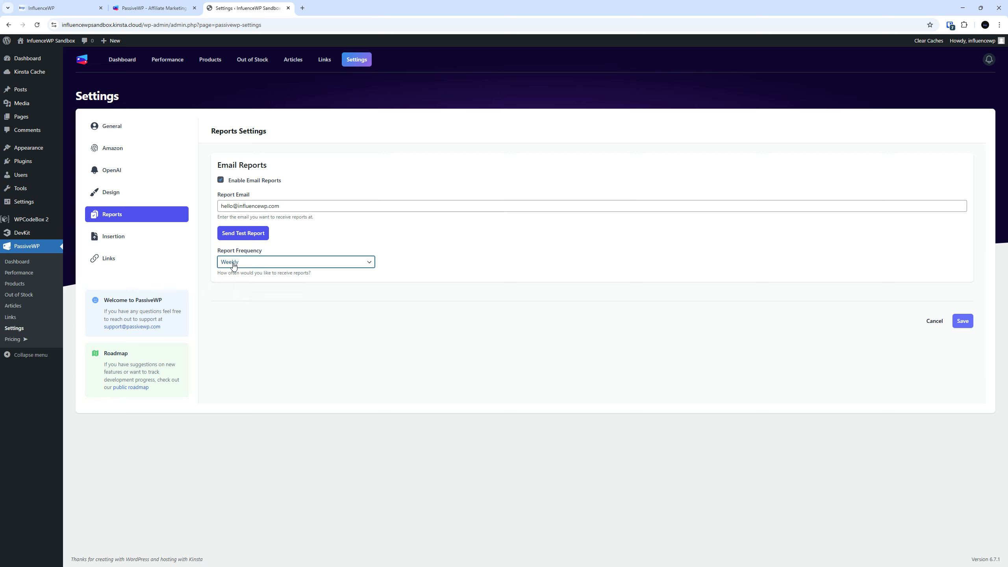
Send a test report, save the email report settings, and move to Insertion settings
click(251, 237)
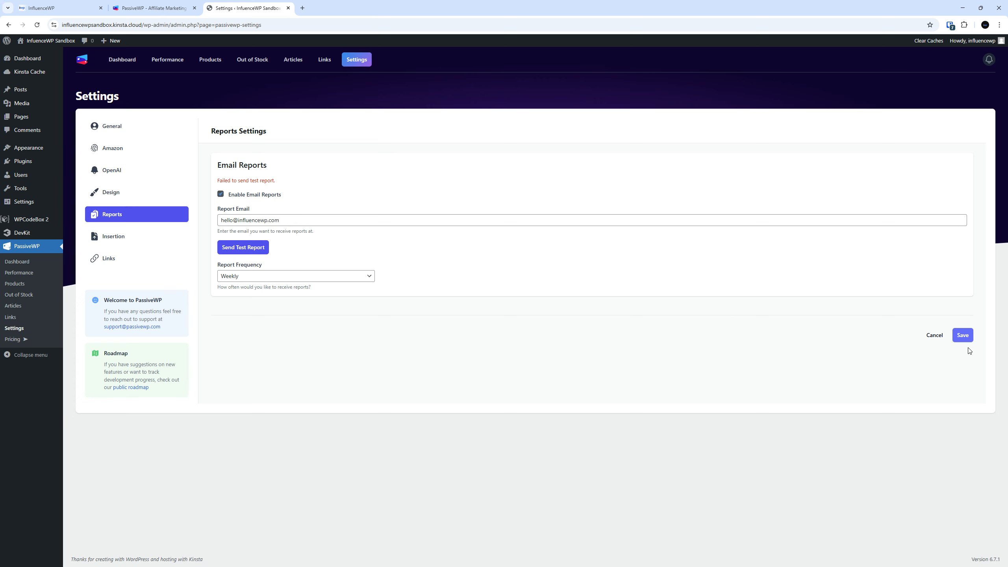
click(964, 337)
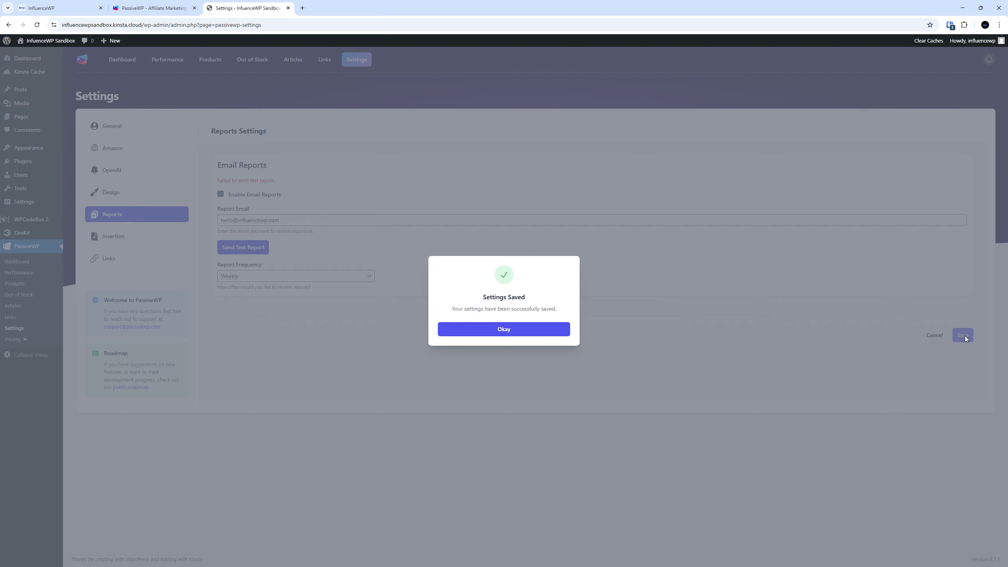
click(509, 329)
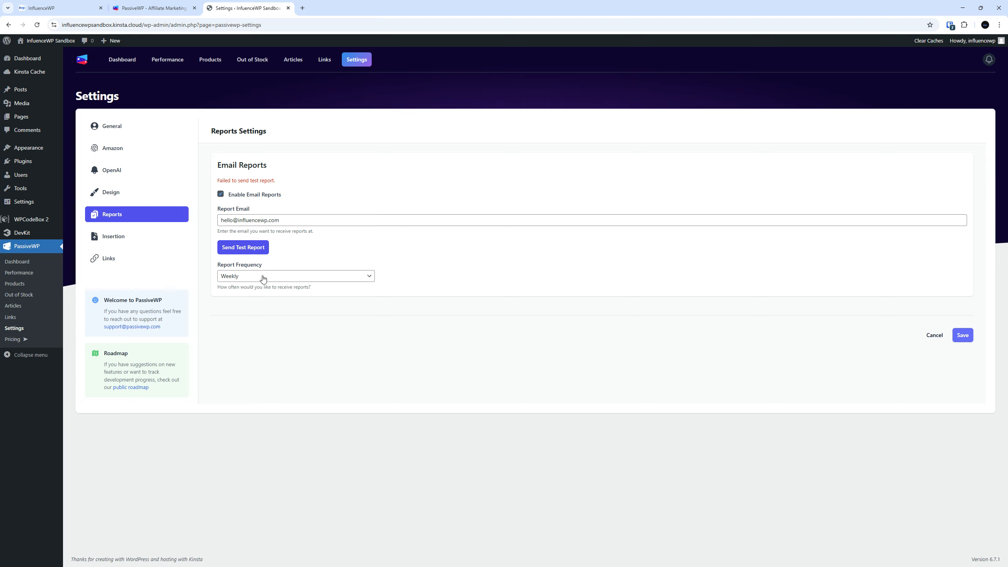
click(254, 249)
click(133, 237)
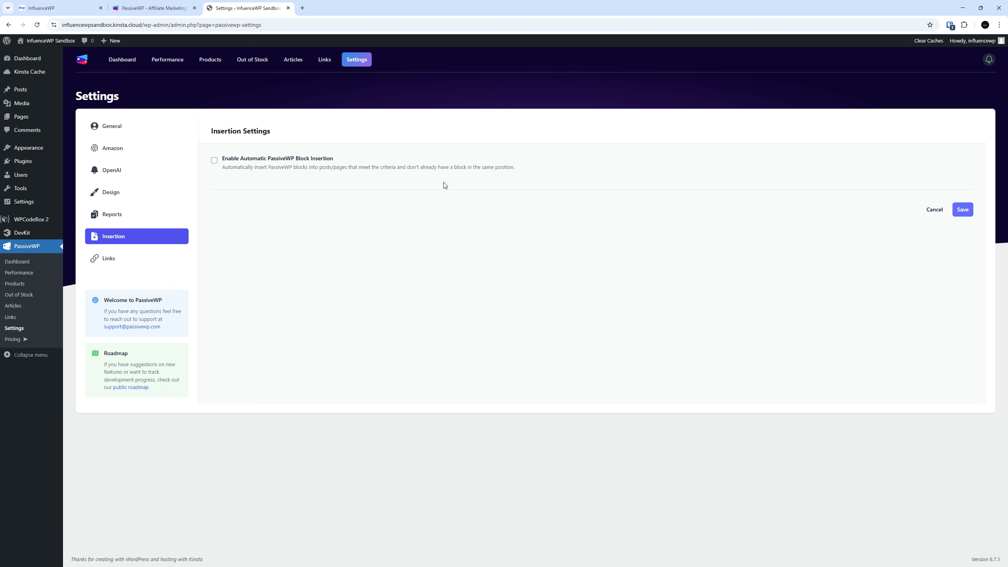
Preview automatic block insertion options, leave insertion disabled, and save the Insertion settings
click(214, 160)
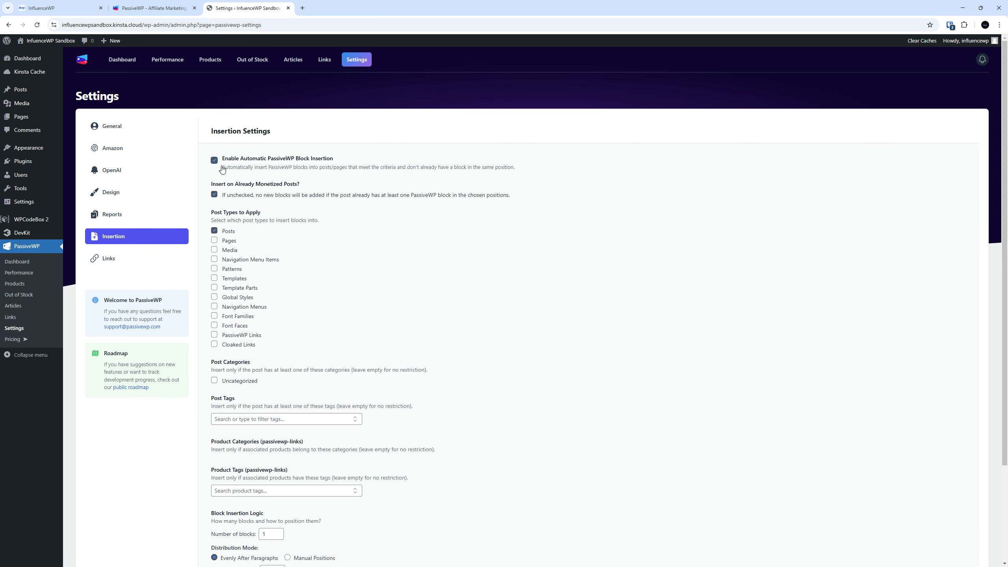
scroll(321, 267, down, 3)
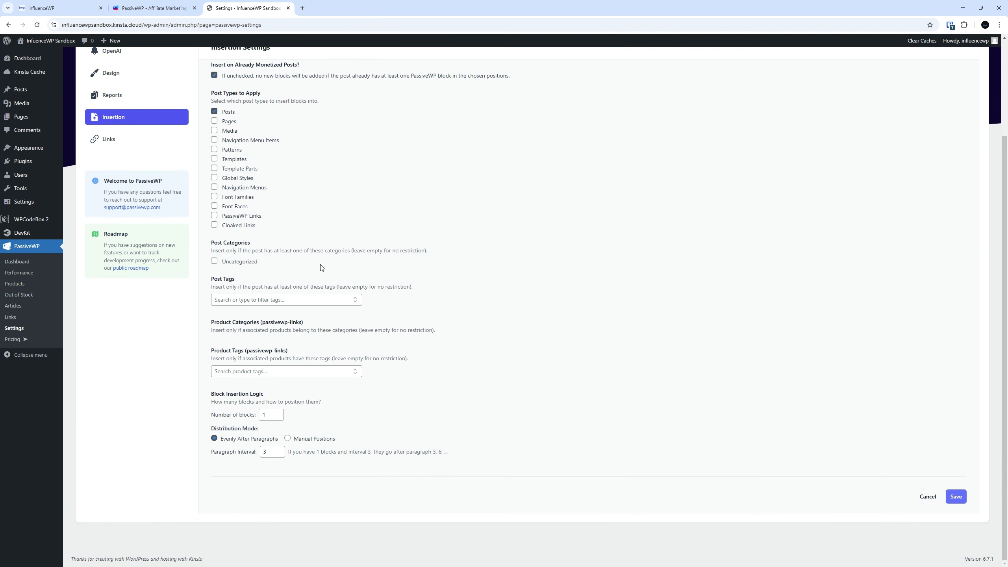
scroll(214, 107, up, 1)
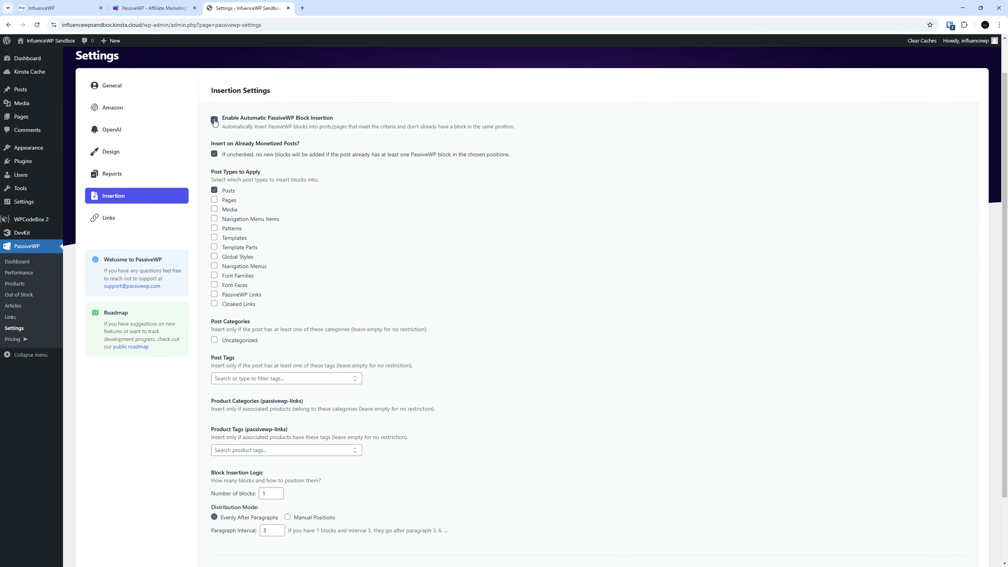
click(215, 121)
click(214, 160)
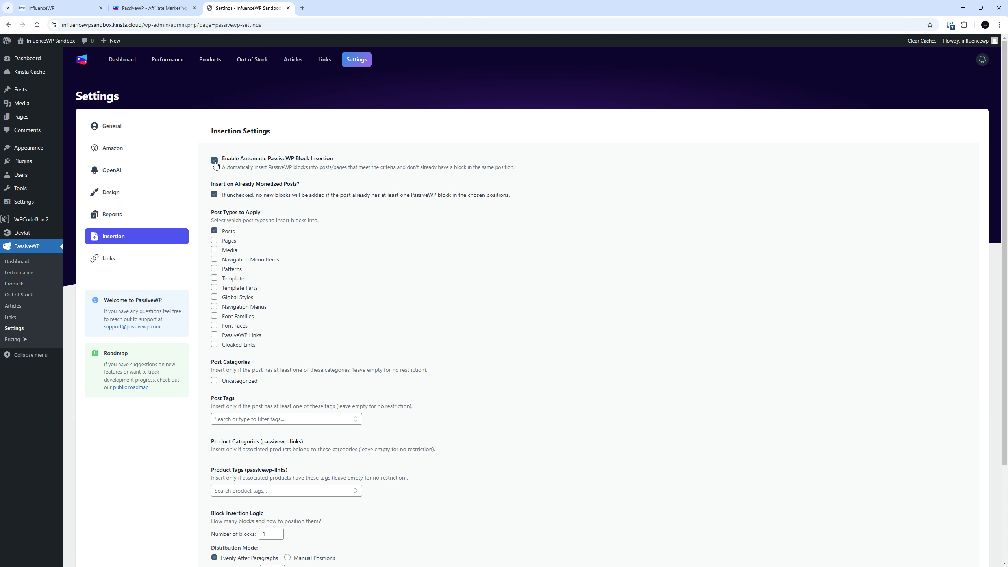
click(214, 160)
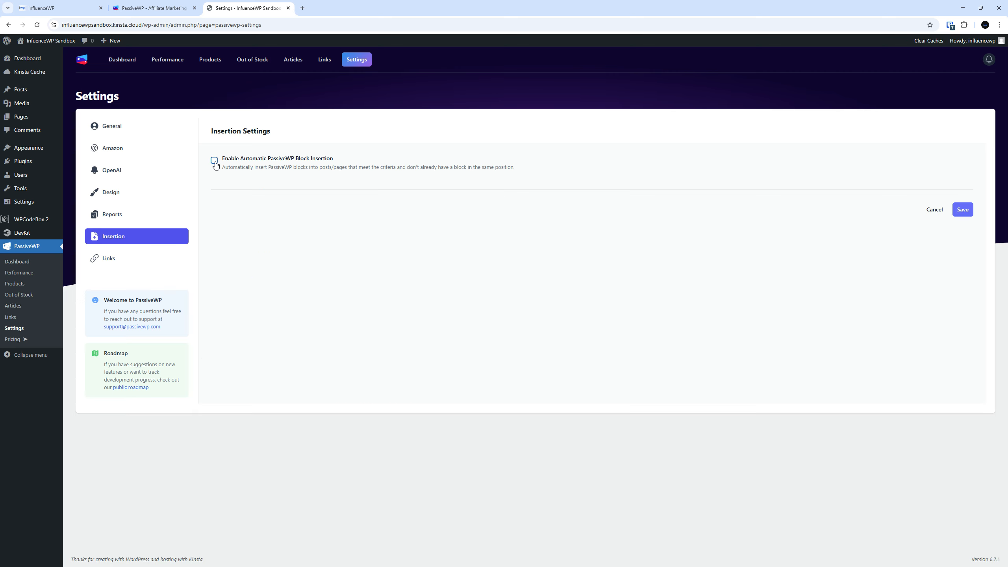
click(968, 210)
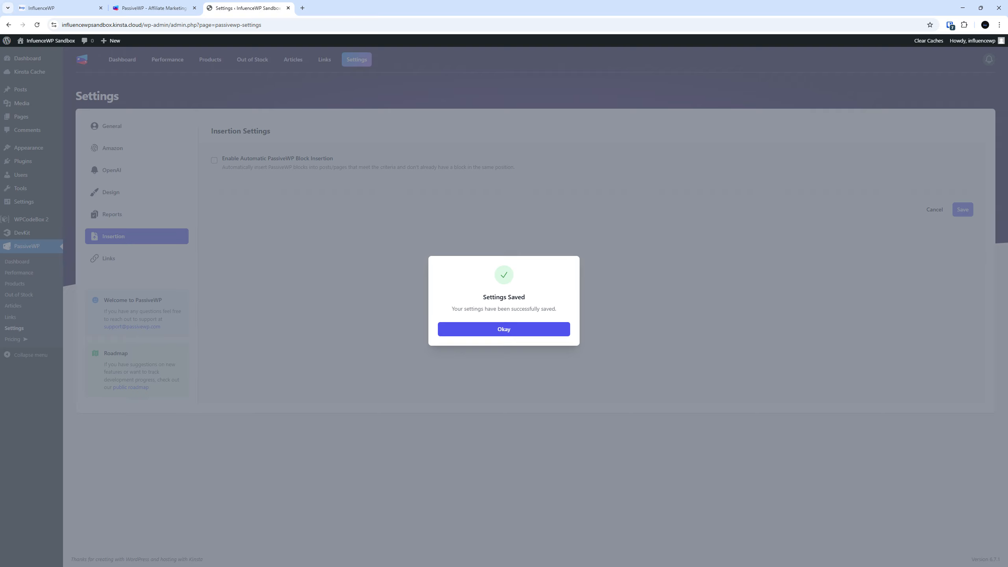
click(528, 326)
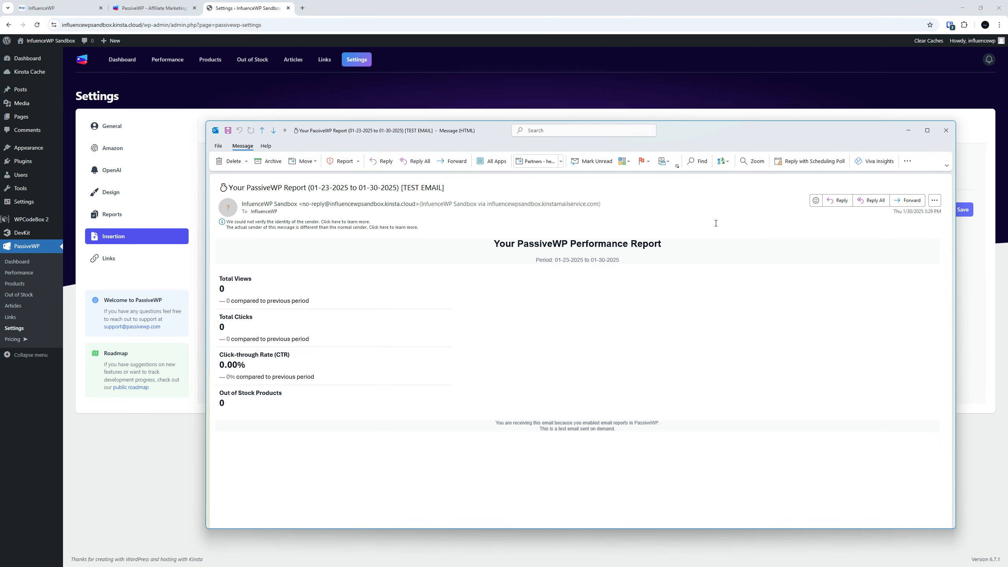
Maximize the PassiveWP test report email in Outlook to read it, then close it
double_click(684, 131)
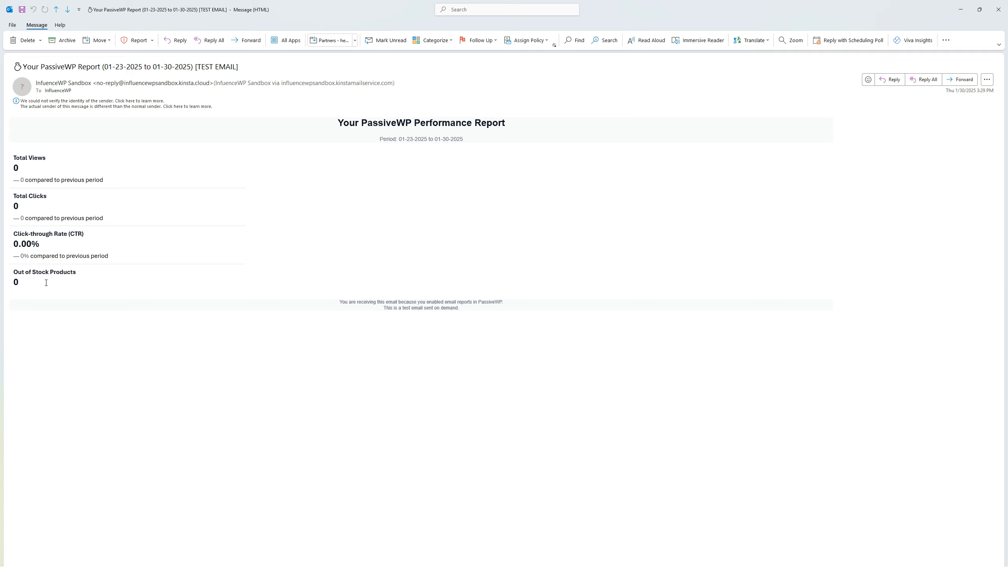
click(999, 11)
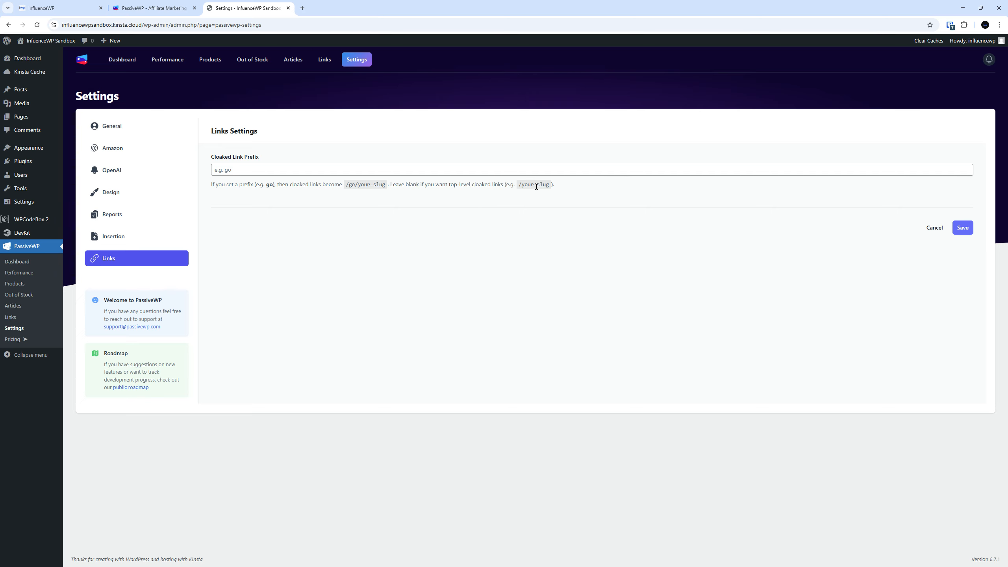
Set the cloaked link prefix to 'iwp', save the Links settings, and return to the dashboard
click(307, 171)
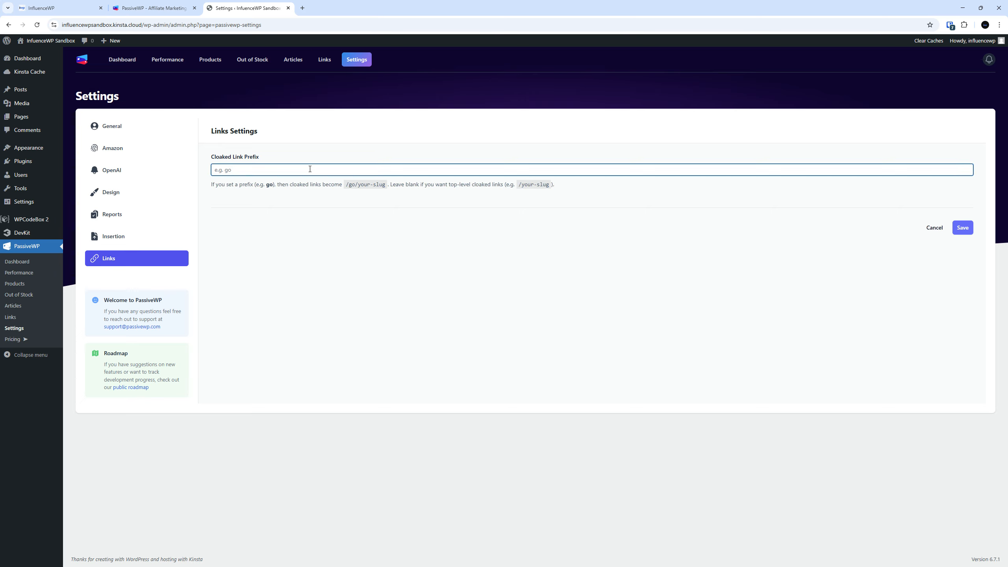
text(iwp)
click(962, 228)
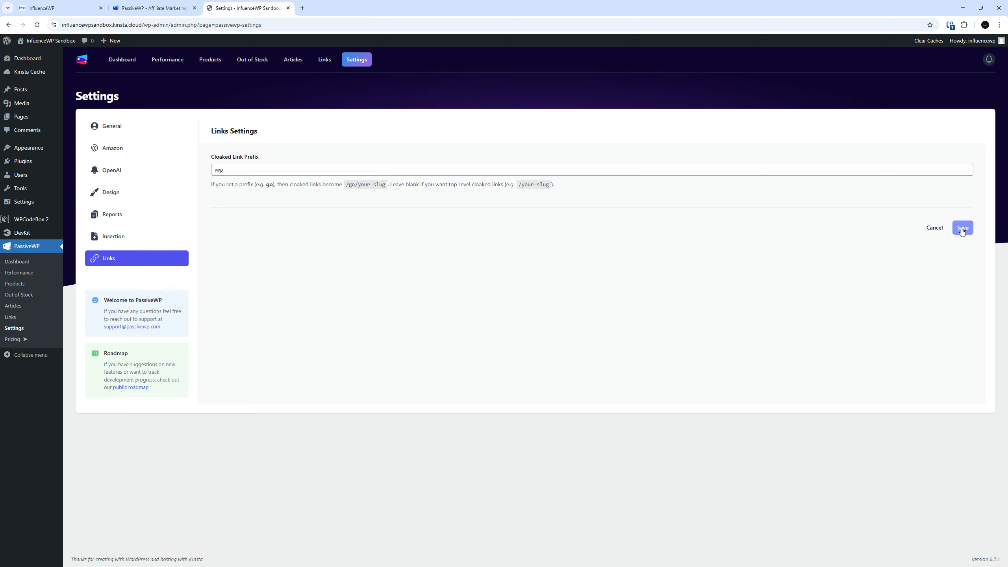
click(567, 329)
click(31, 265)
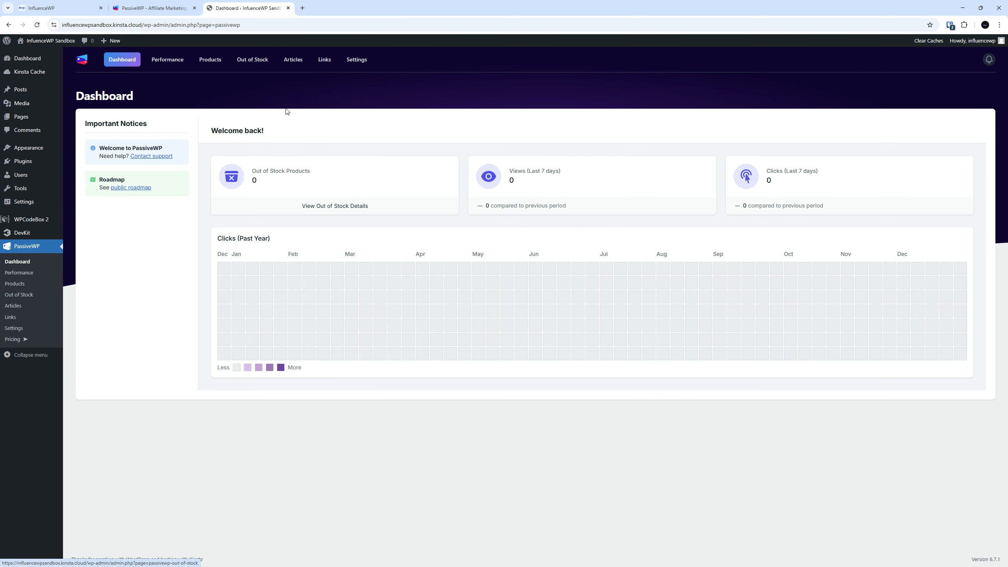
Go via the Performance page to the PassiveWP Products page
click(21, 275)
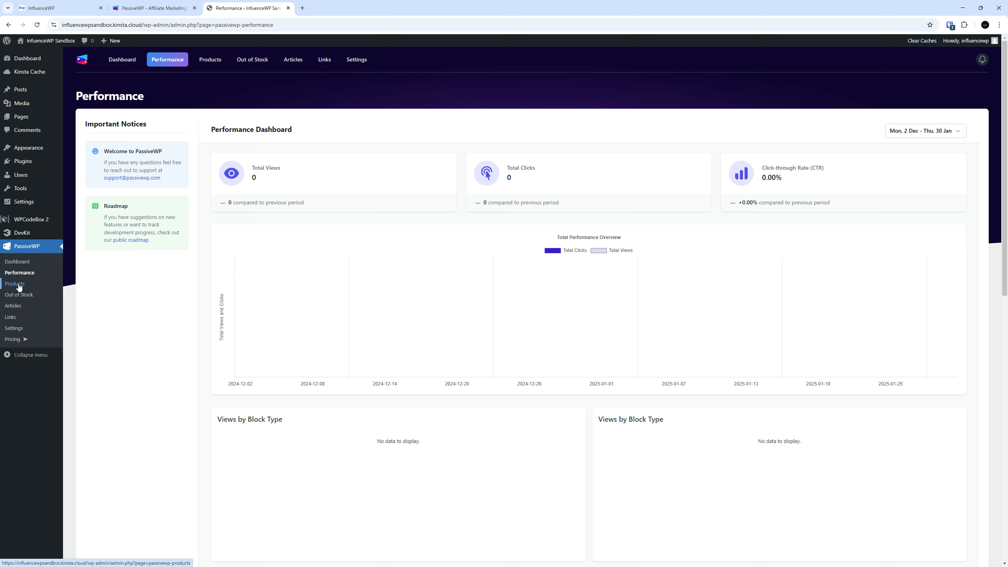
click(19, 285)
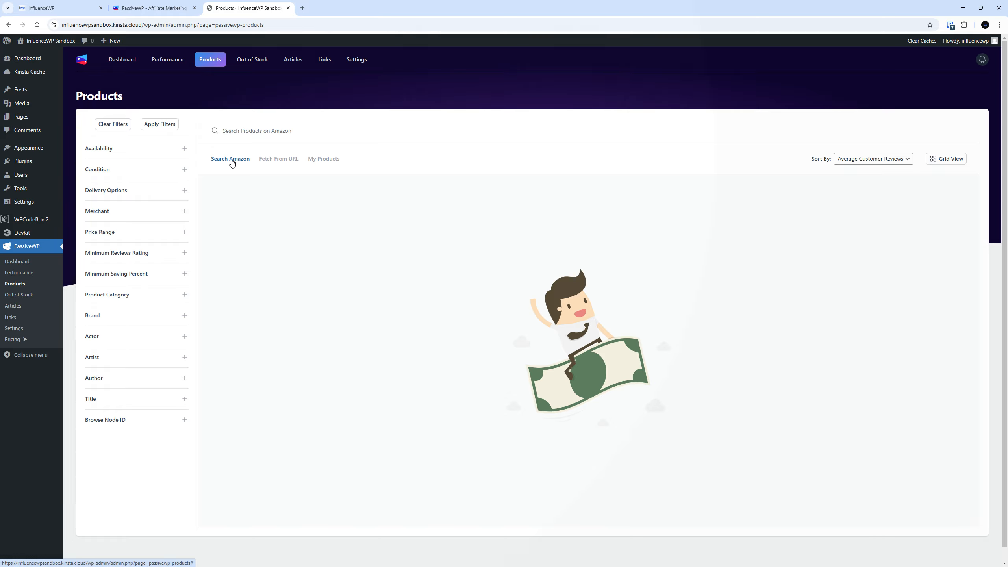
click(233, 161)
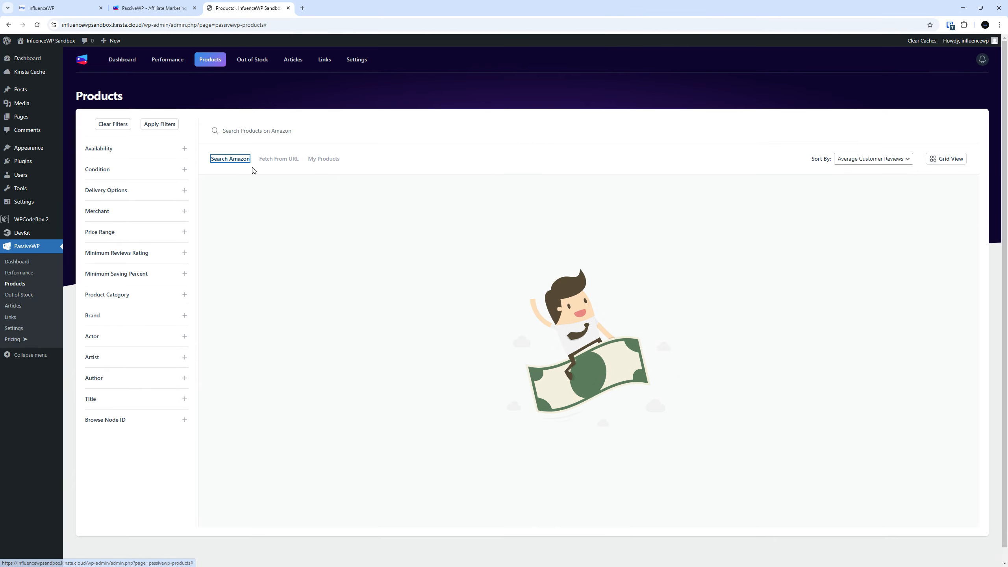
click(279, 159)
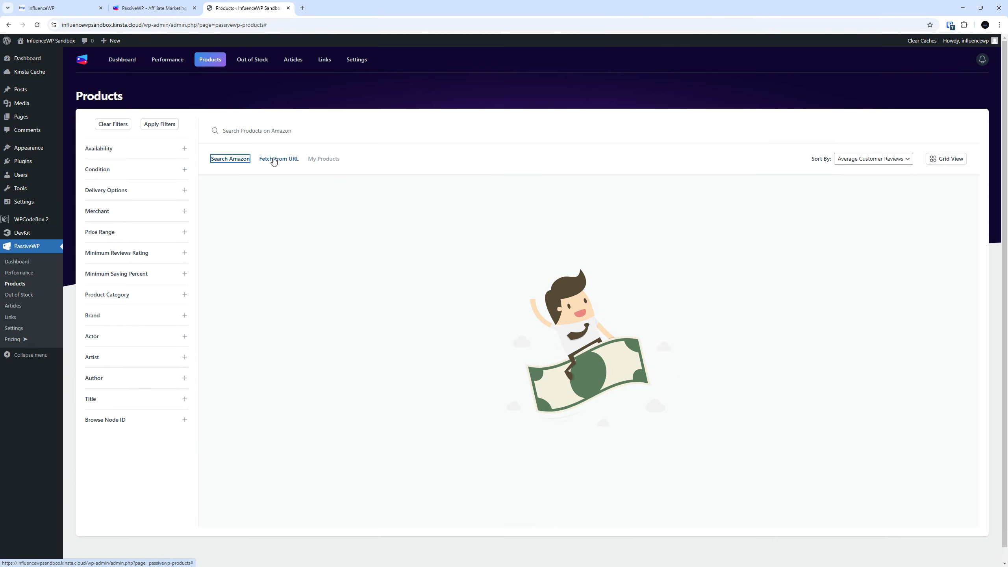
click(244, 156)
click(265, 157)
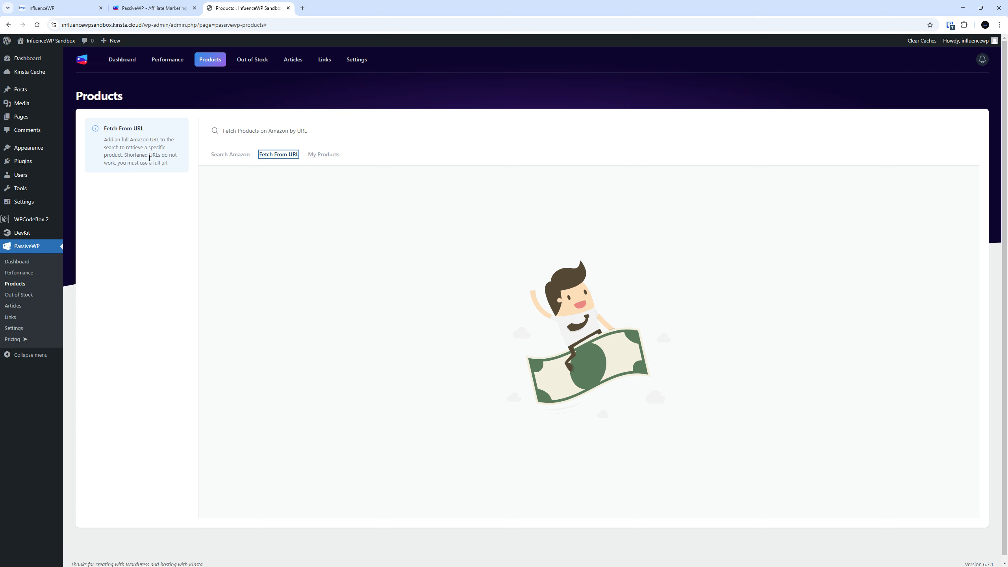
click(329, 155)
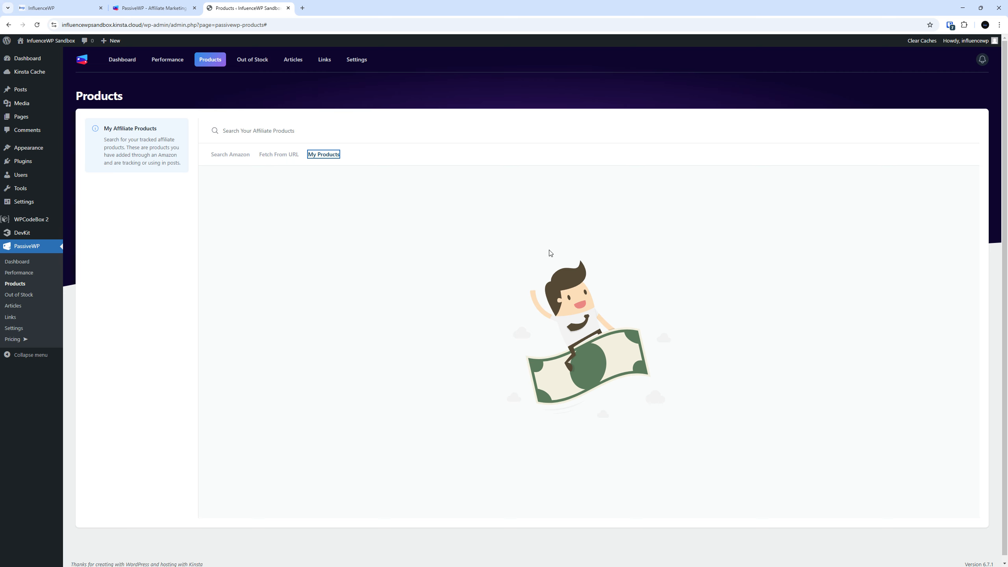
click(246, 157)
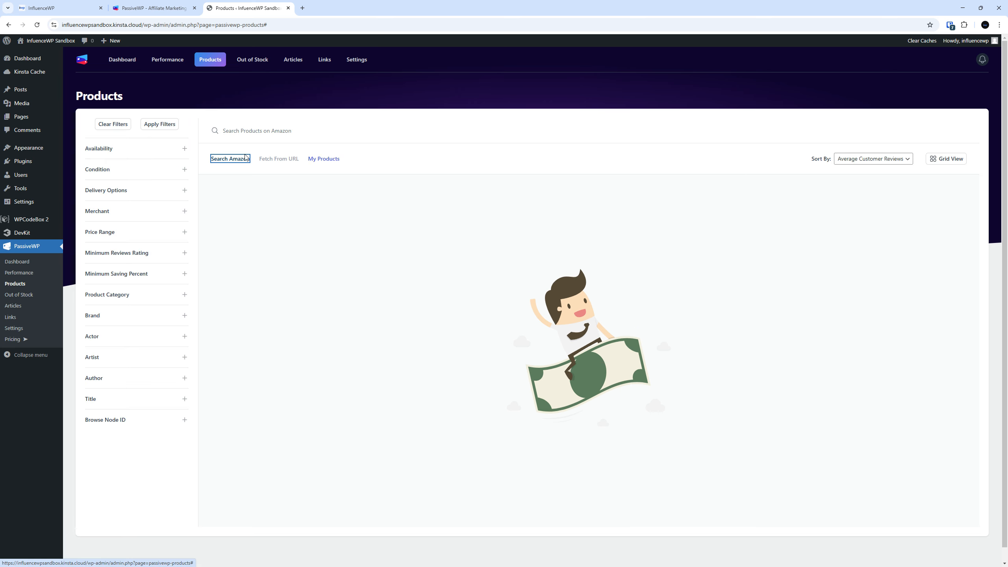
click(350, 132)
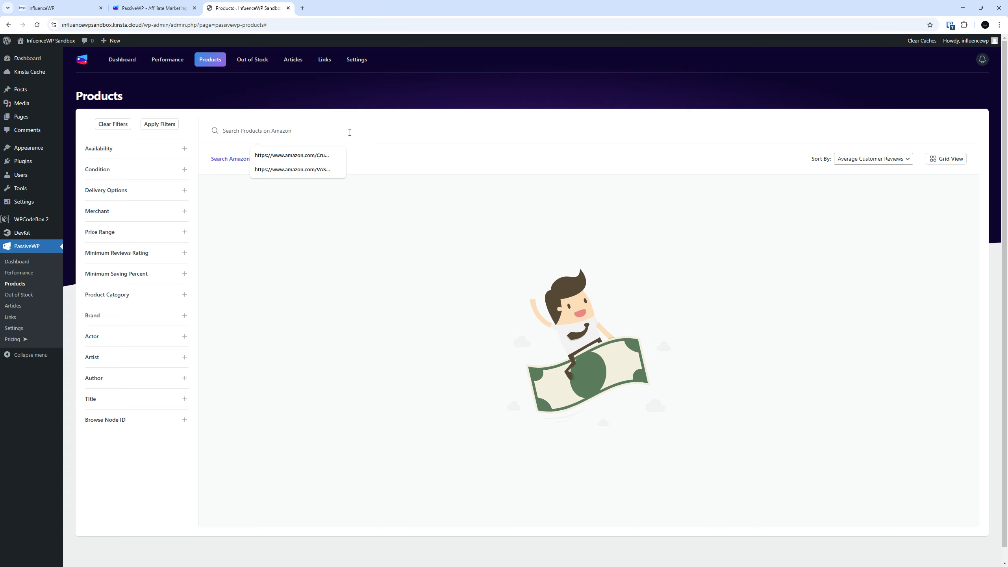
Search Amazon for 'dog bed' and expand, then collapse, the first result's details
text(dog)
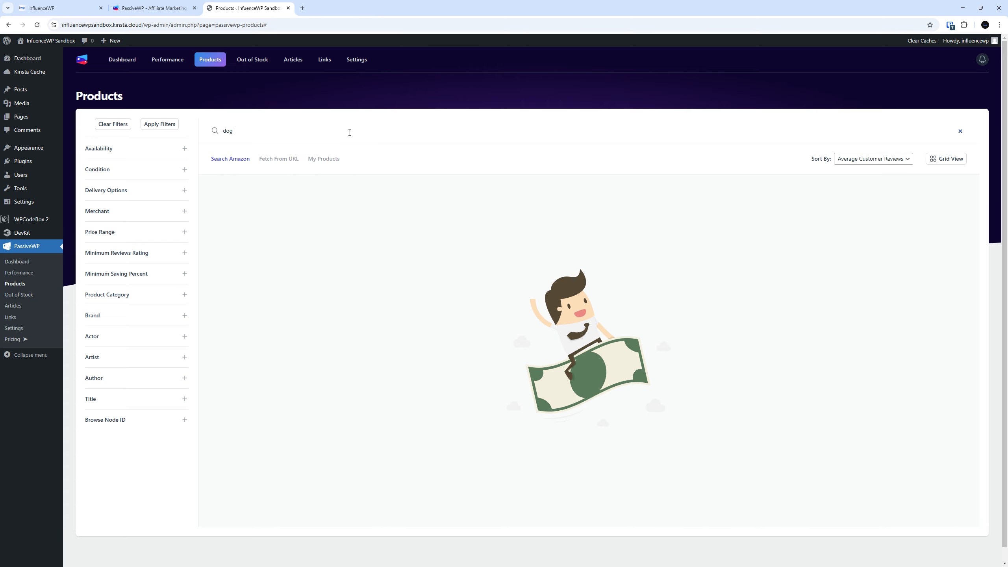
text( bed)
key(Return)
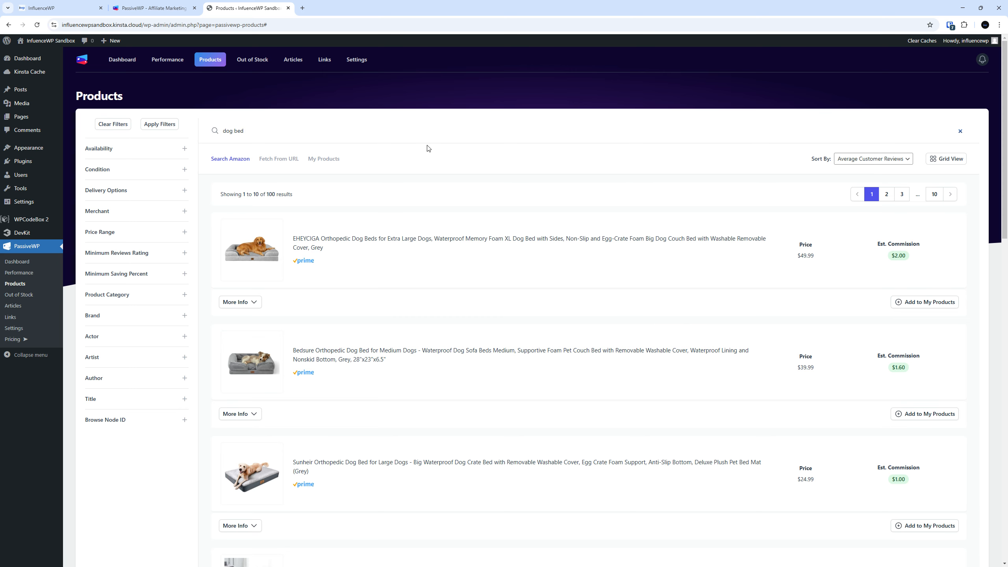
scroll(375, 278, down, 2)
scroll(403, 275, up, 2)
click(251, 302)
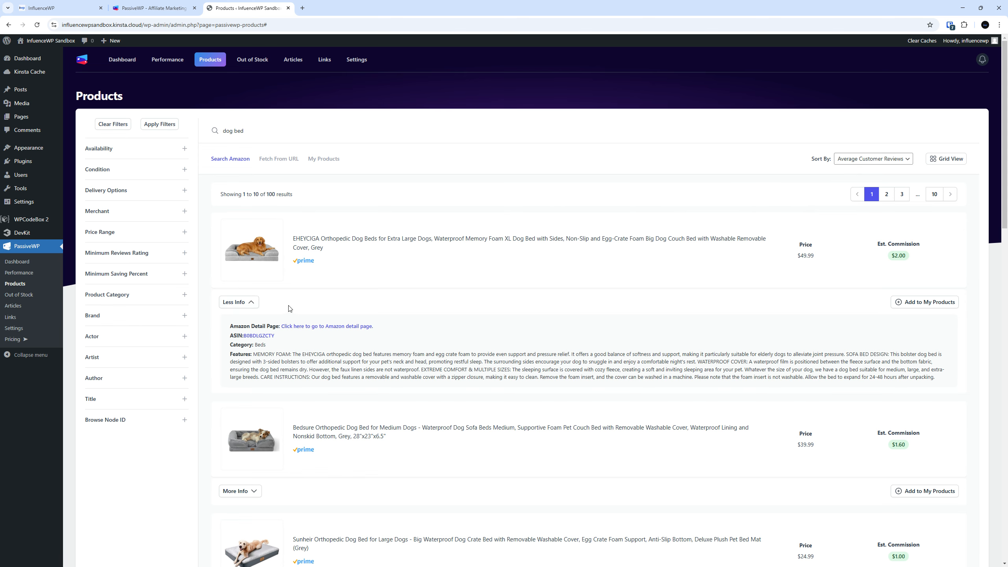
click(255, 307)
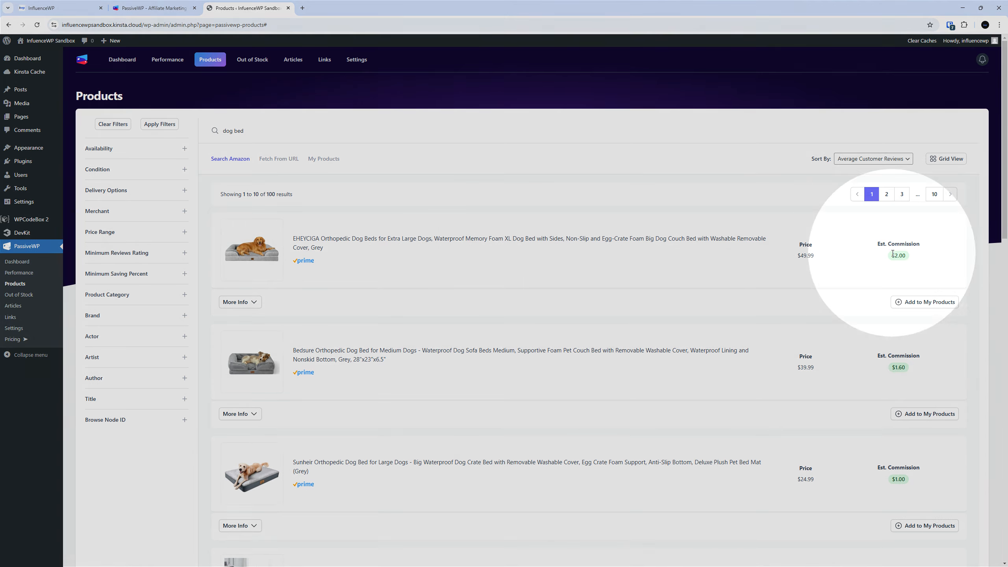
Scroll through the 100 dog bed results with their prices and estimated commissions
scroll(782, 335, down, 10)
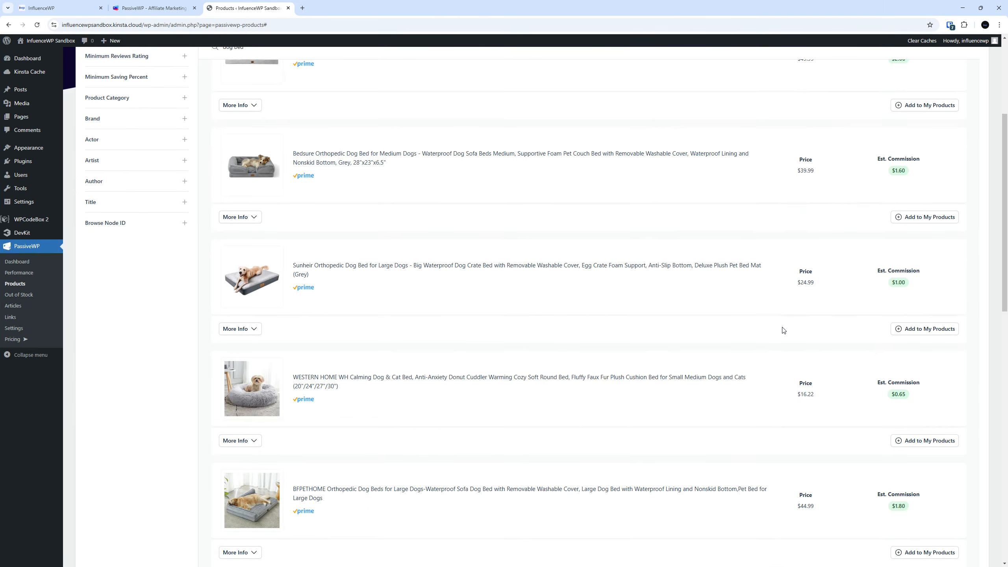
scroll(772, 327, down, 1)
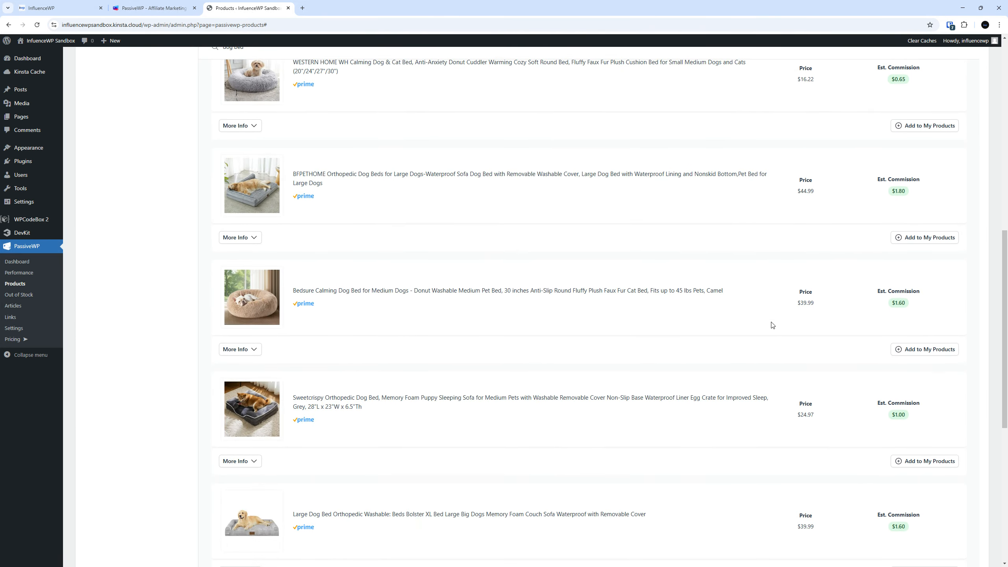
scroll(738, 307, down, 1)
scroll(738, 306, down, 1)
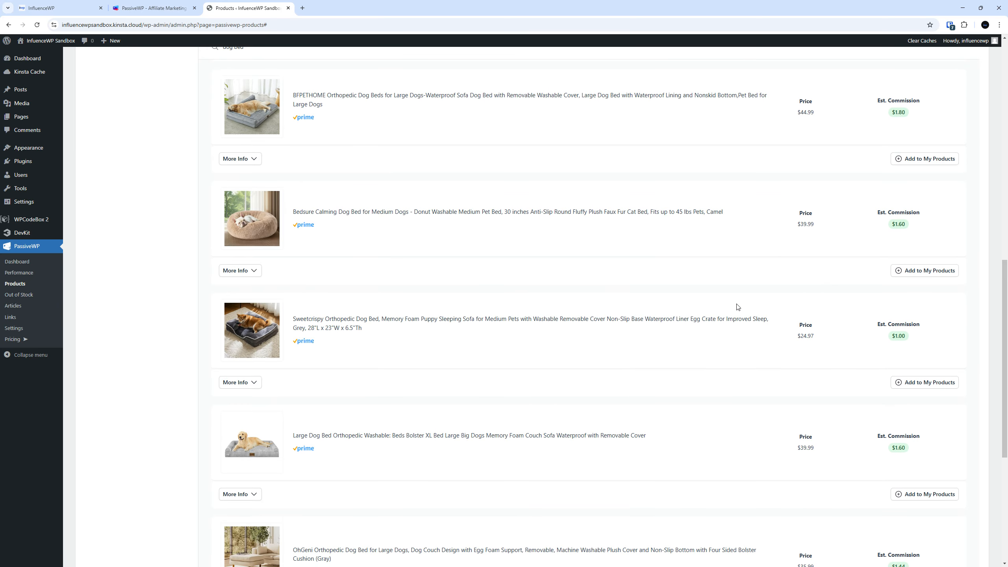
scroll(646, 316, down, 5)
scroll(647, 315, down, 3)
scroll(650, 315, up, 20)
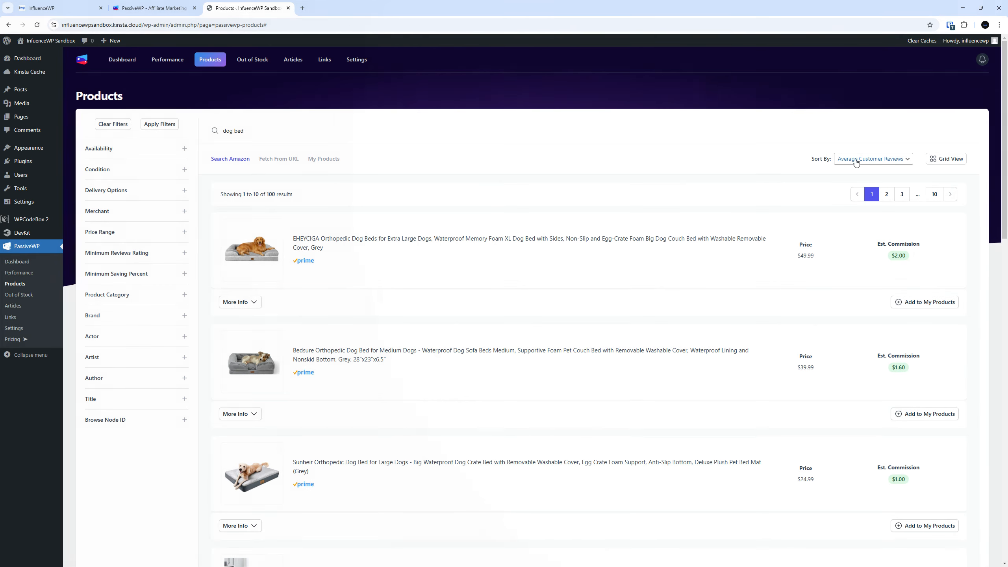
Add the first EHEYCIGA orthopedic dog bed ($49.99, $2.00 commission) to My Products
click(854, 161)
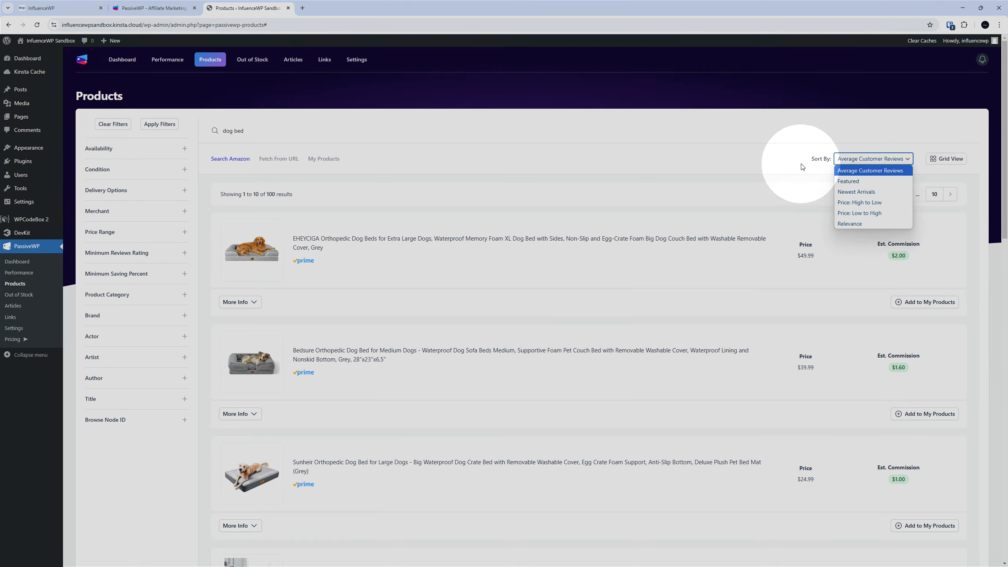
click(828, 186)
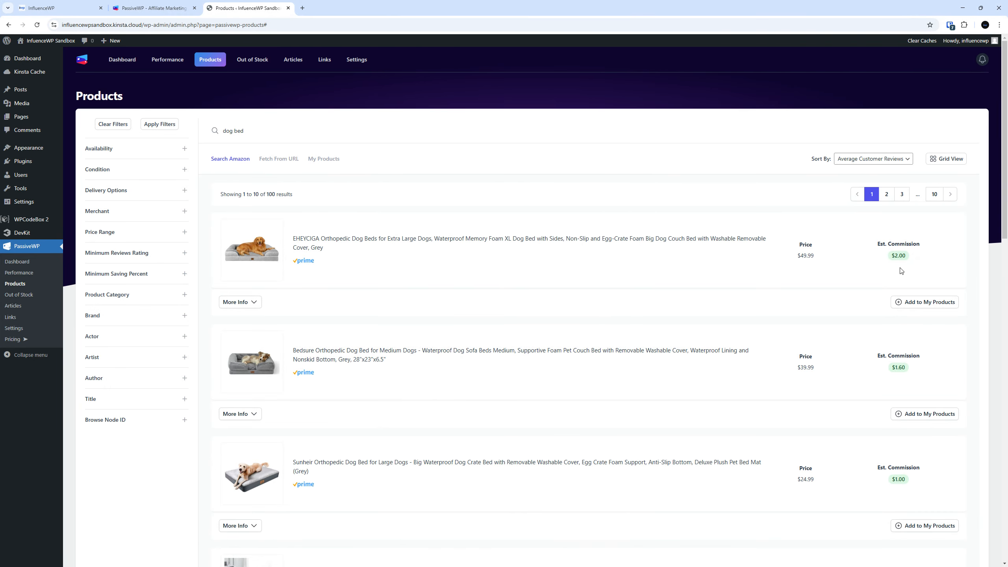
drag(909, 258, 890, 257)
click(929, 269)
click(925, 301)
key(ctrl)
key(ctrl)
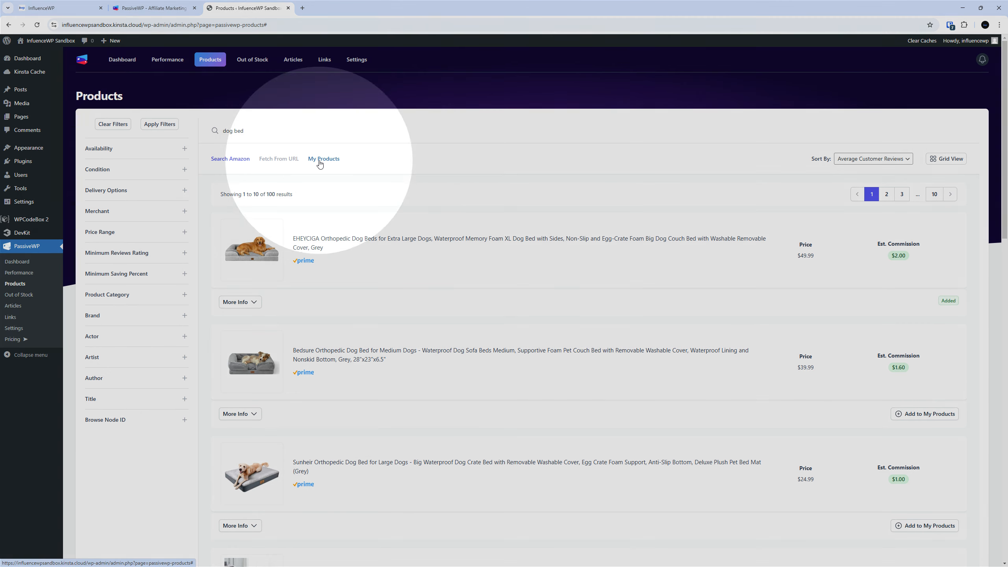
From My Products, open Product 14, the EHEYCIGA memory foam dog bed, for editing
click(319, 159)
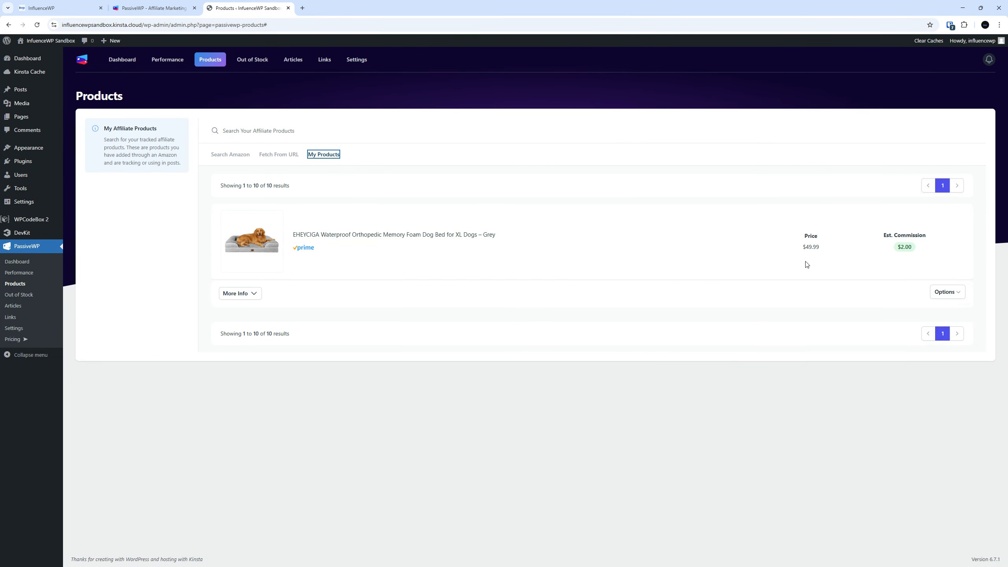
click(240, 293)
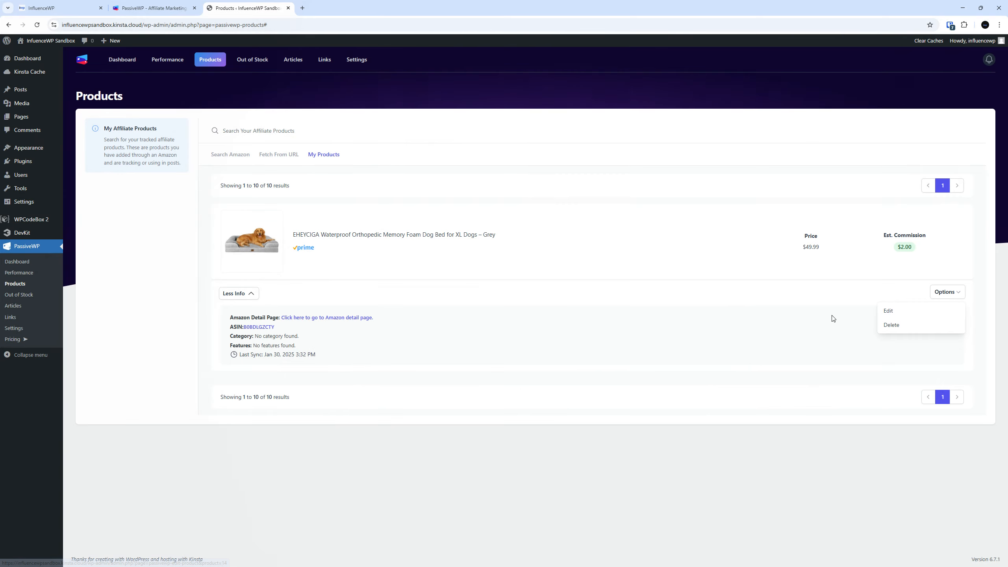
click(887, 311)
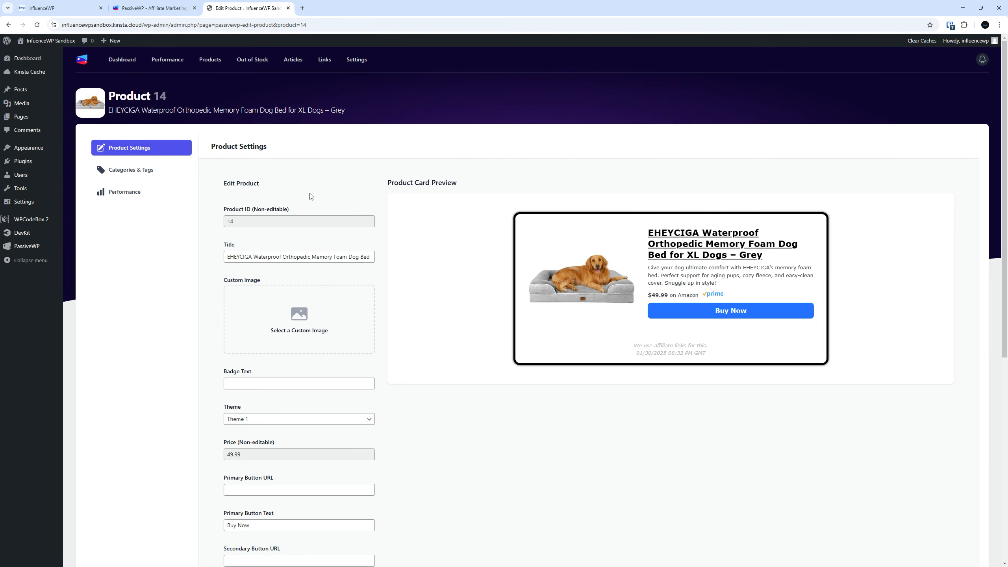
Retype the final 'd' of 'Bed' in the product title
scroll(250, 219, down, 1)
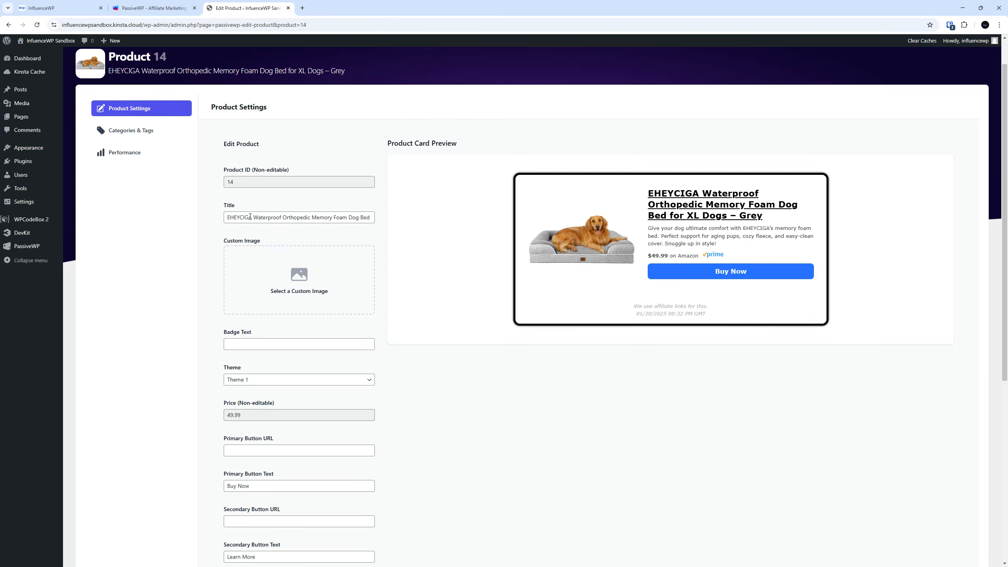
click(311, 216)
double_click(285, 218)
click(246, 219)
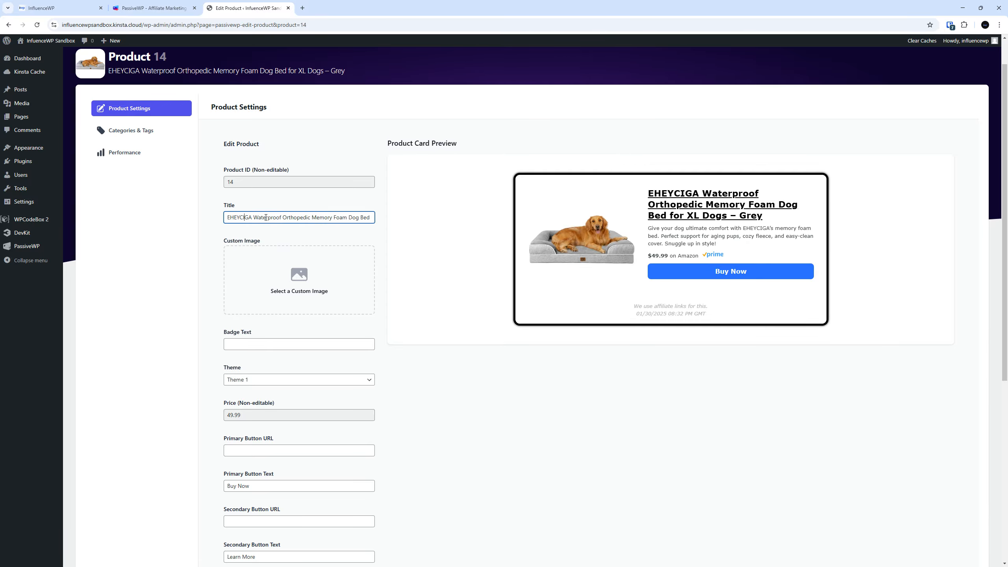
key(BackSpace)
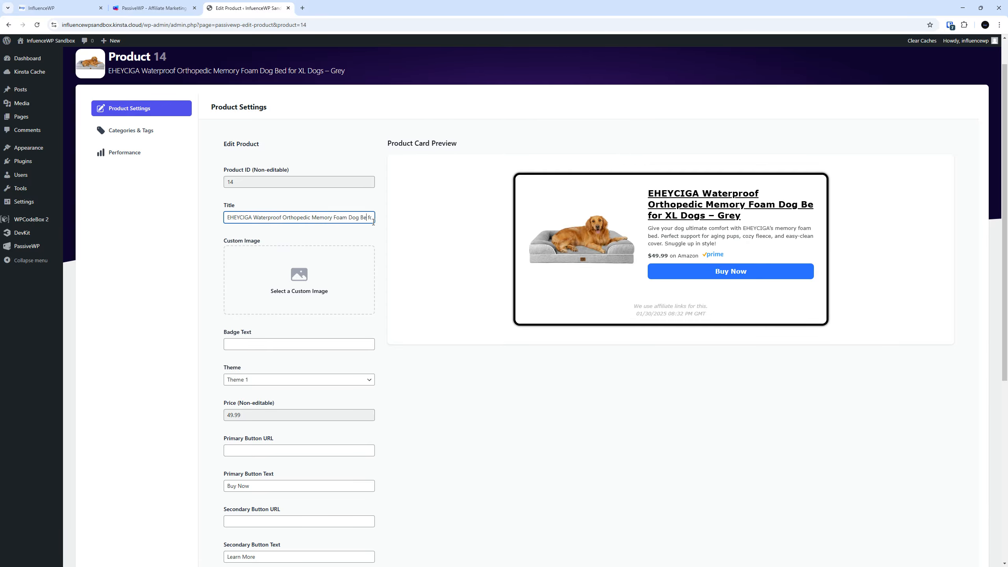
text(d)
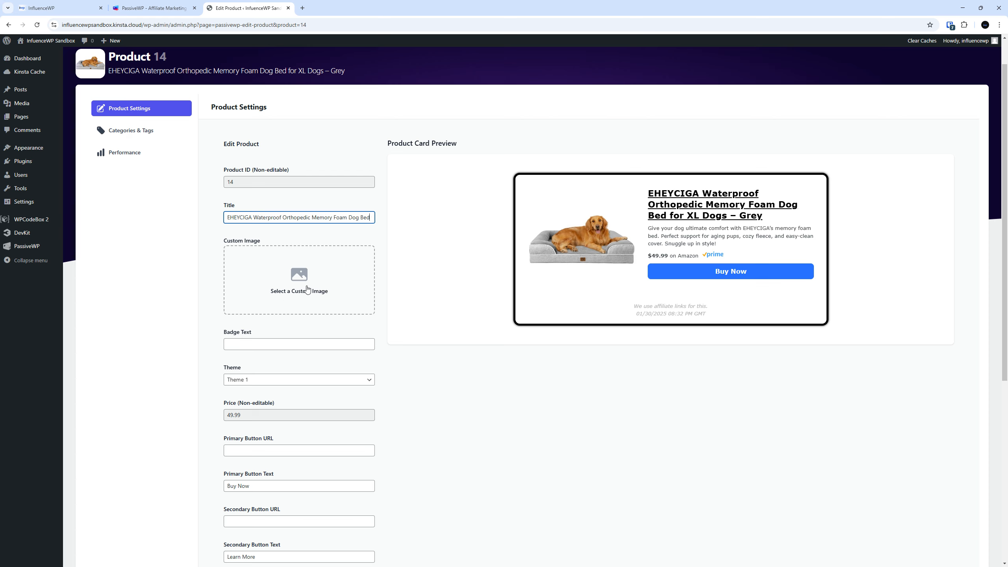
Set the product card's badge text to 'My Dogs Love This!'
scroll(298, 316, down, 1)
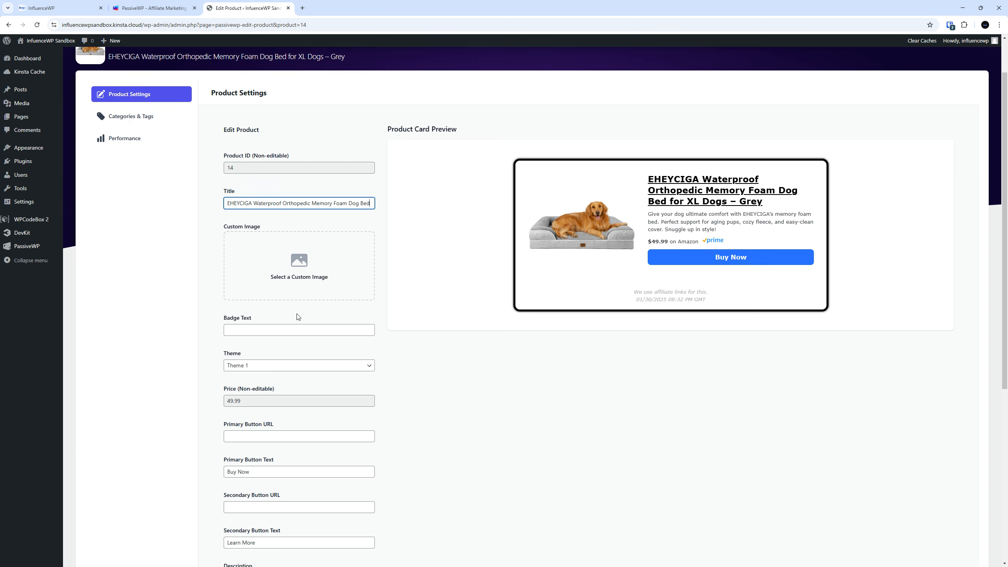
scroll(296, 322, down, 1)
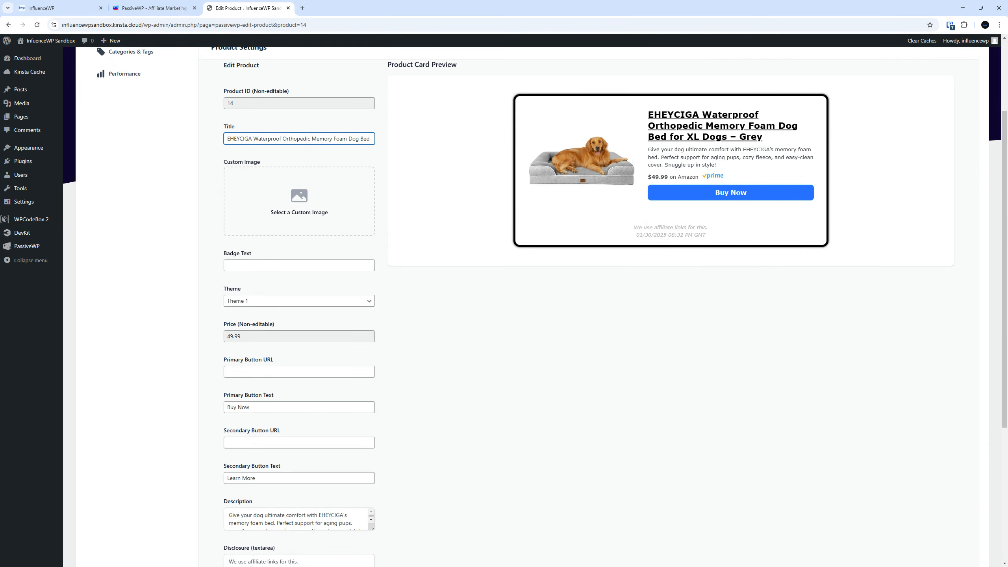
click(311, 269)
text(Ba)
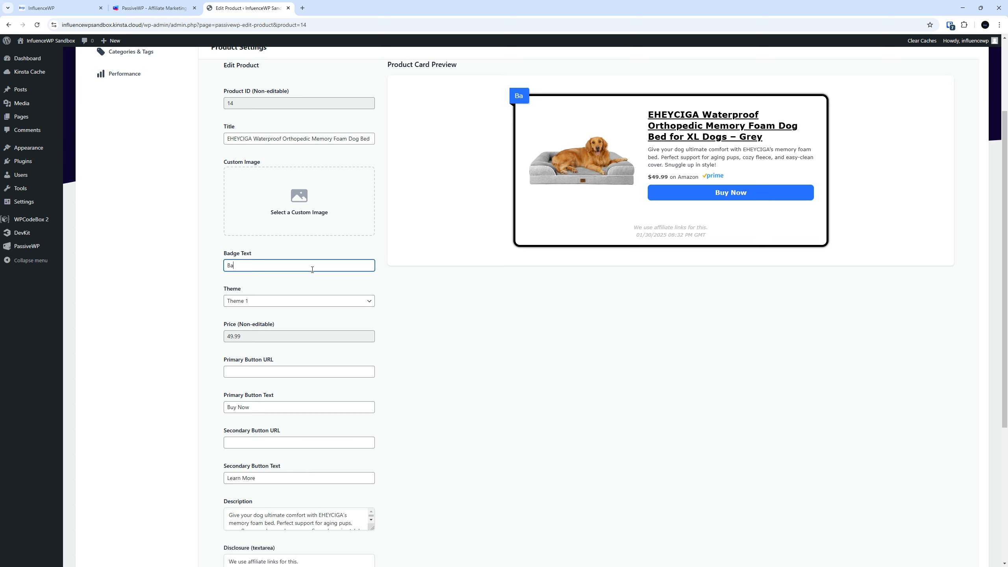
key(BackSpace)
key(BackSpace)
text(H)
key(BackSpace)
text(Hot)
key(ctrl+a)
text(My Dogs Love This!)
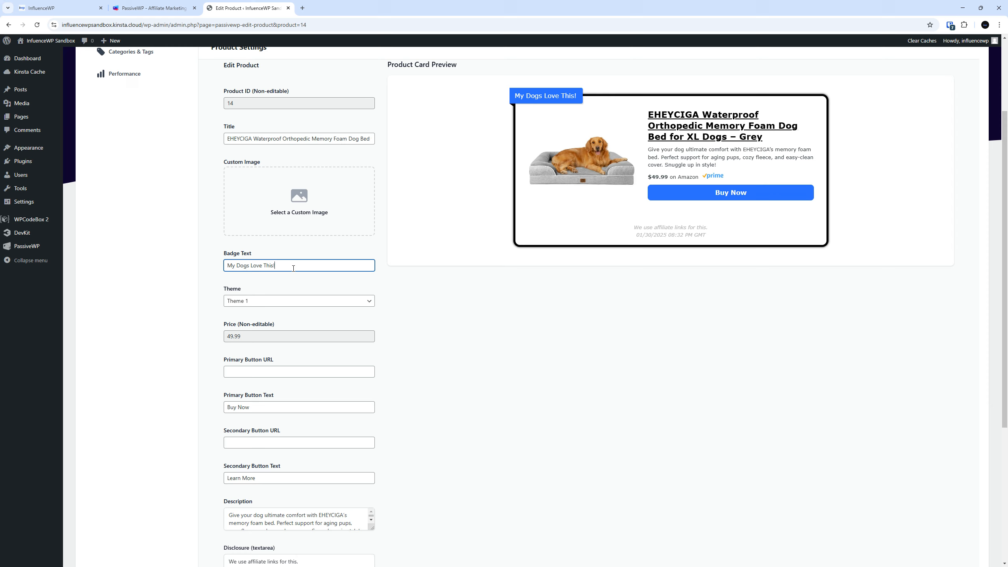
Preview Themes 2 and 3, then set the product card to Theme 1
scroll(294, 193, down, 1)
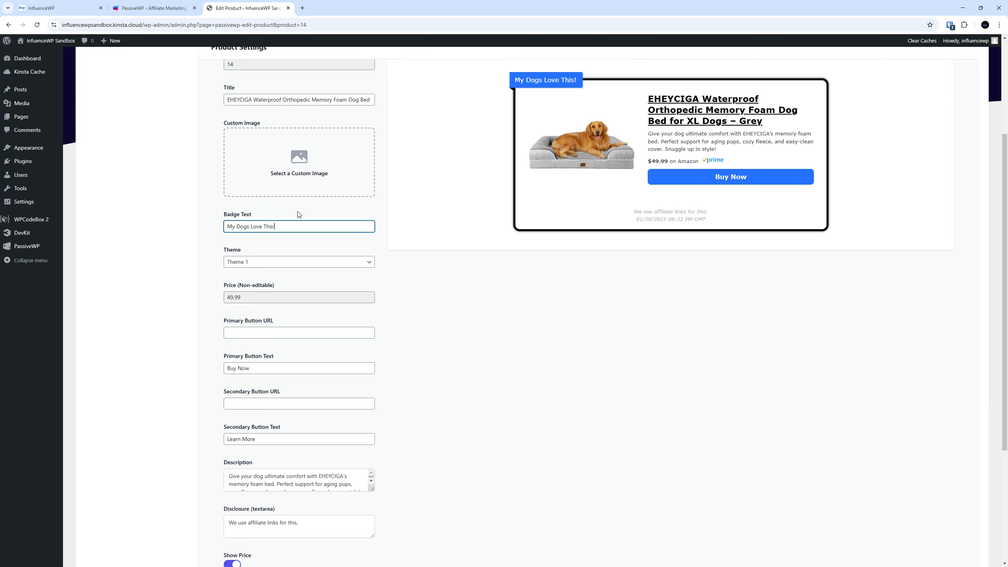
click(264, 261)
click(265, 284)
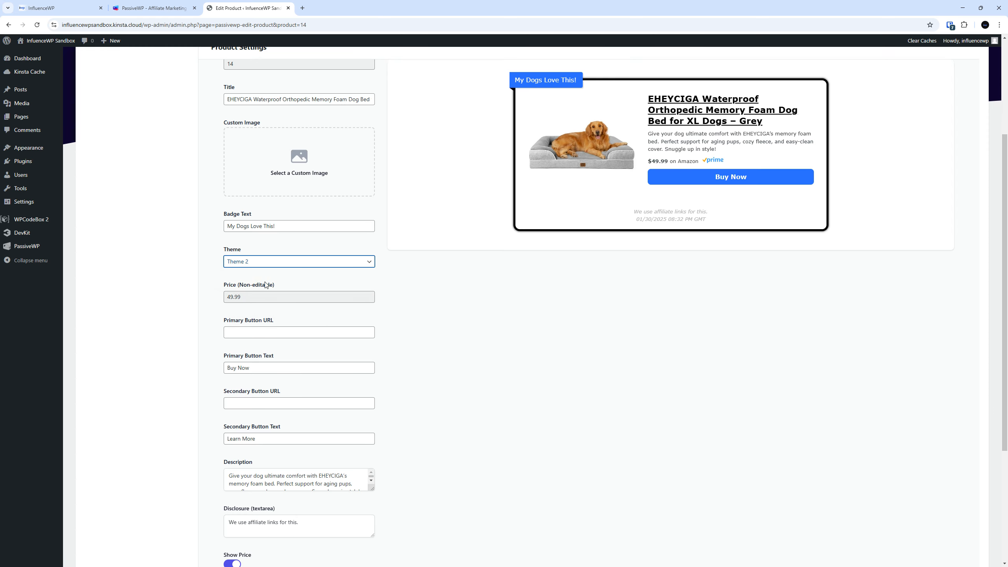
click(252, 260)
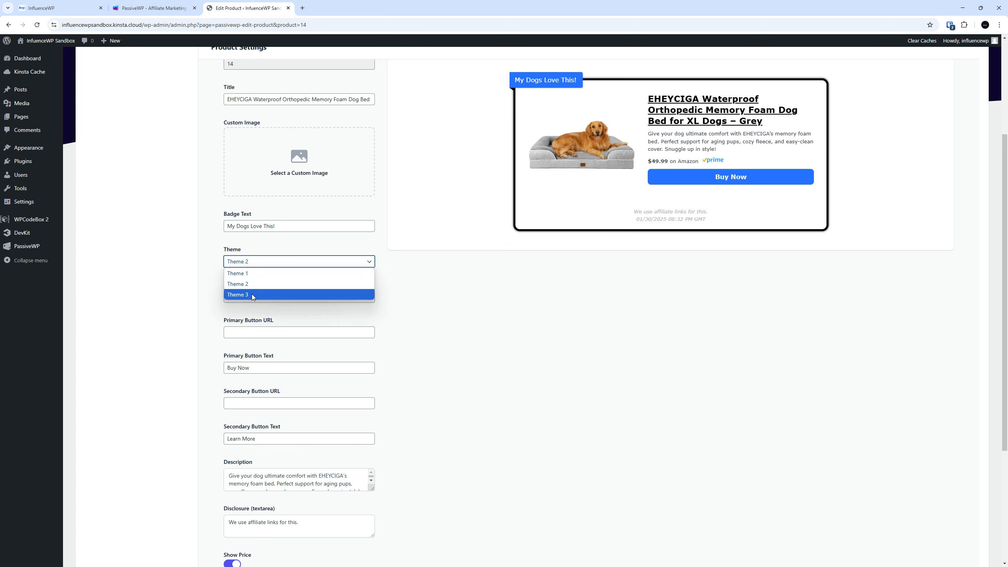
click(252, 293)
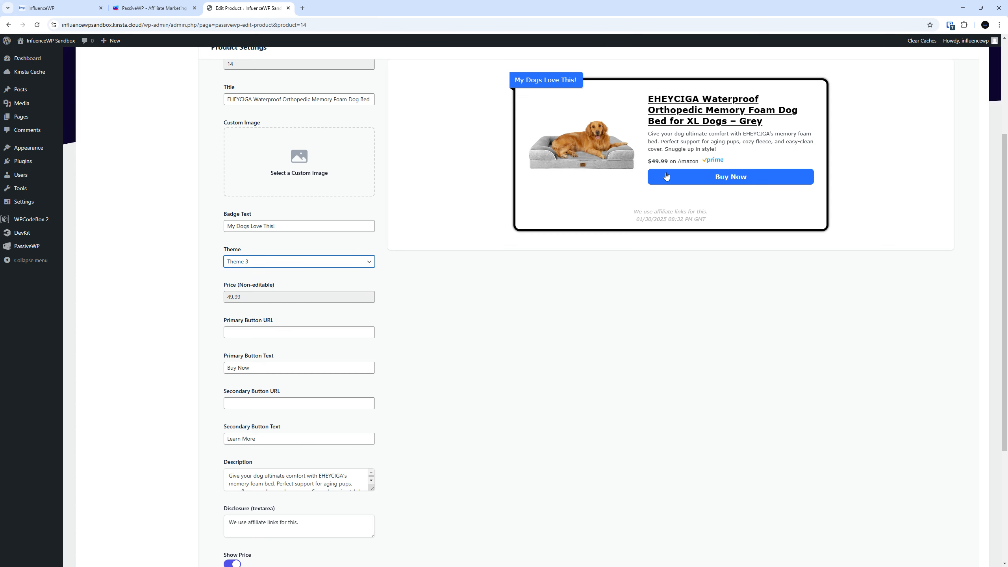
click(250, 263)
click(250, 274)
click(453, 306)
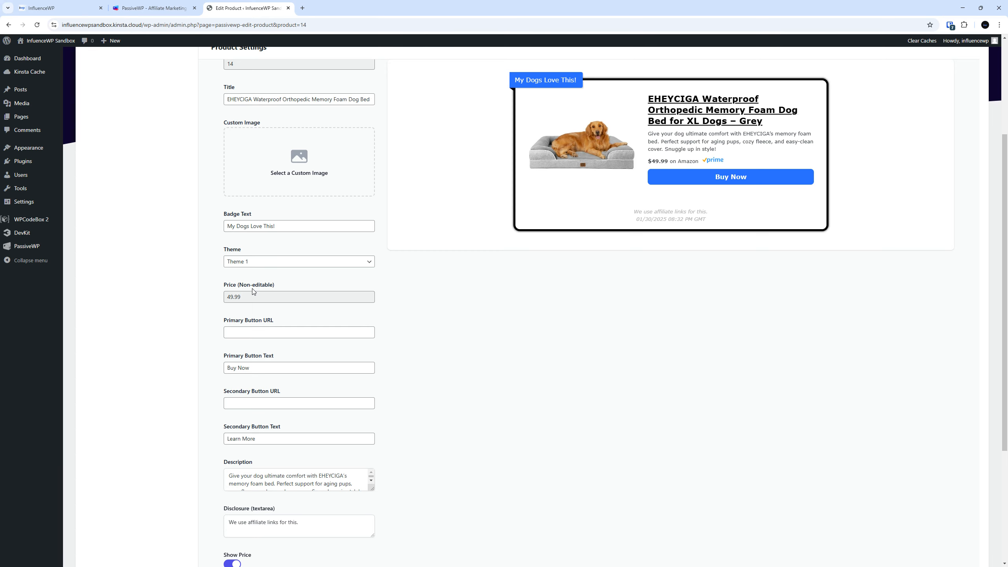
Set the secondary button URL to '#'
click(273, 337)
double_click(267, 370)
click(294, 371)
click(295, 400)
text(Yo Yo)
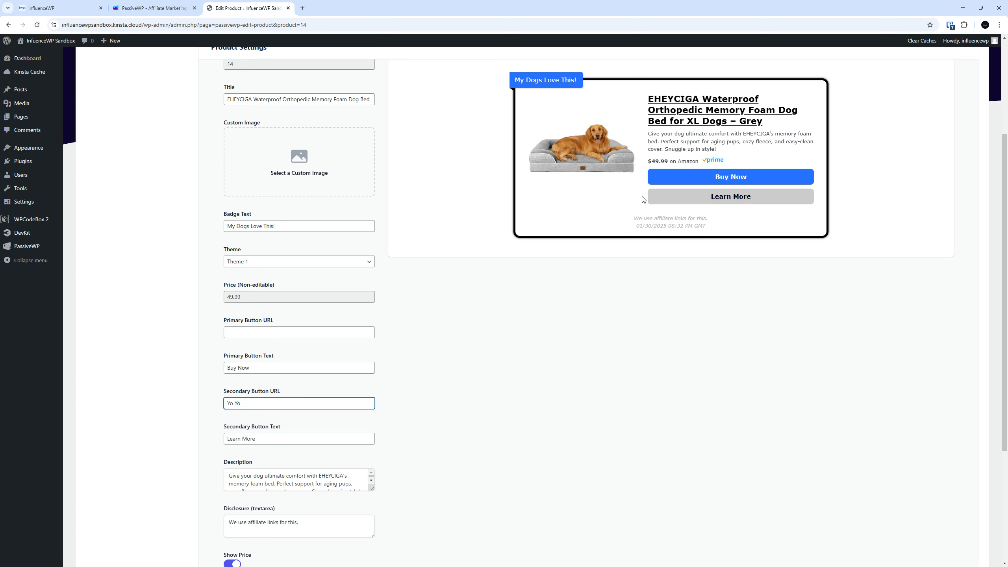
key(Tab)
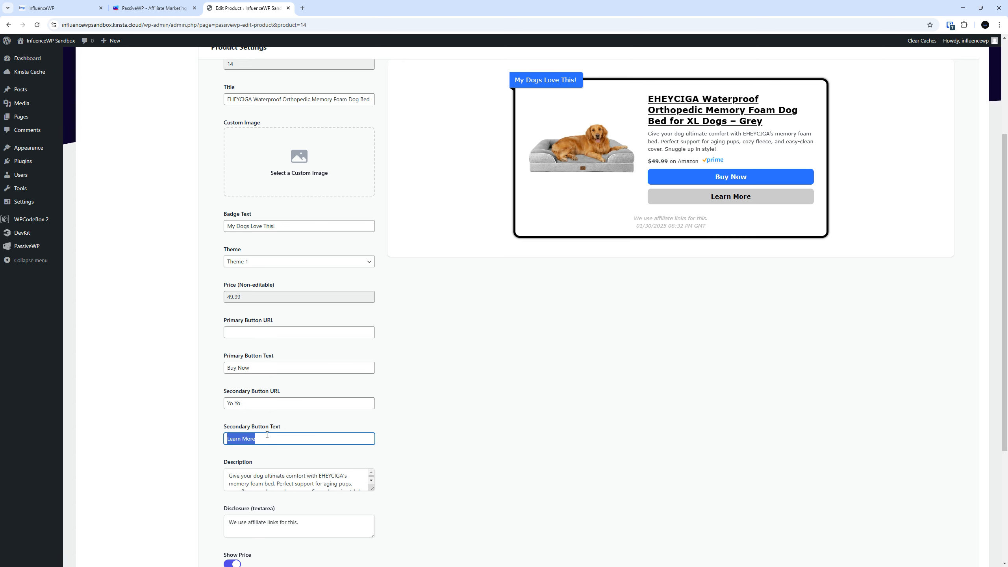
key(shift+Tab)
key(BackSpace)
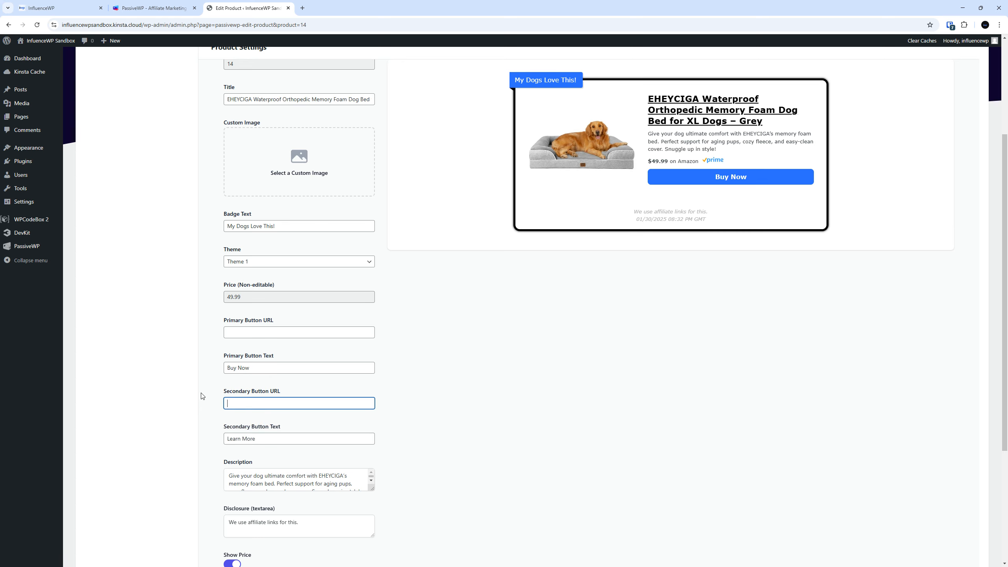
text(#)
key(Tab)
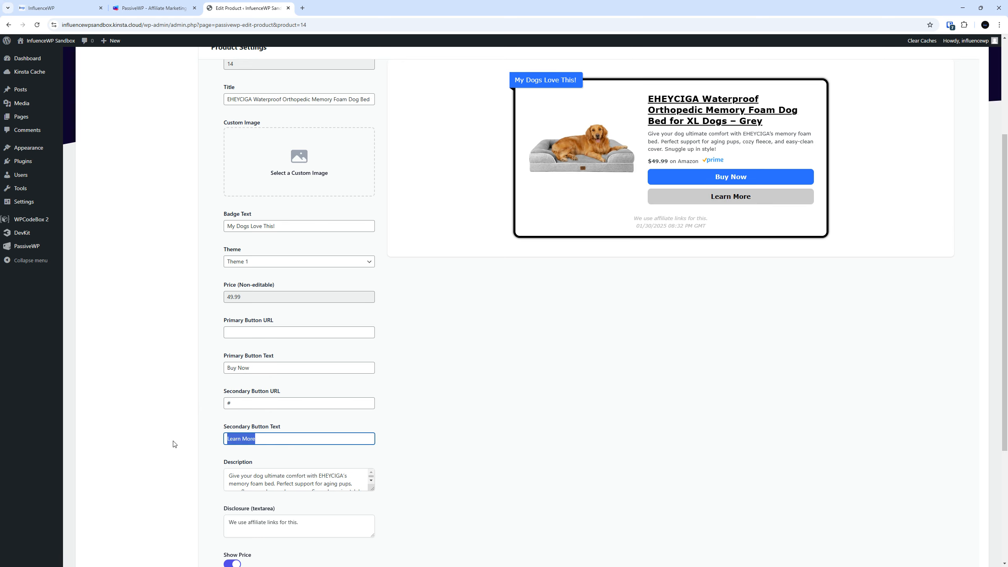
Enlarge the description box to show all its text, then save the product settings
scroll(460, 345, down, 3)
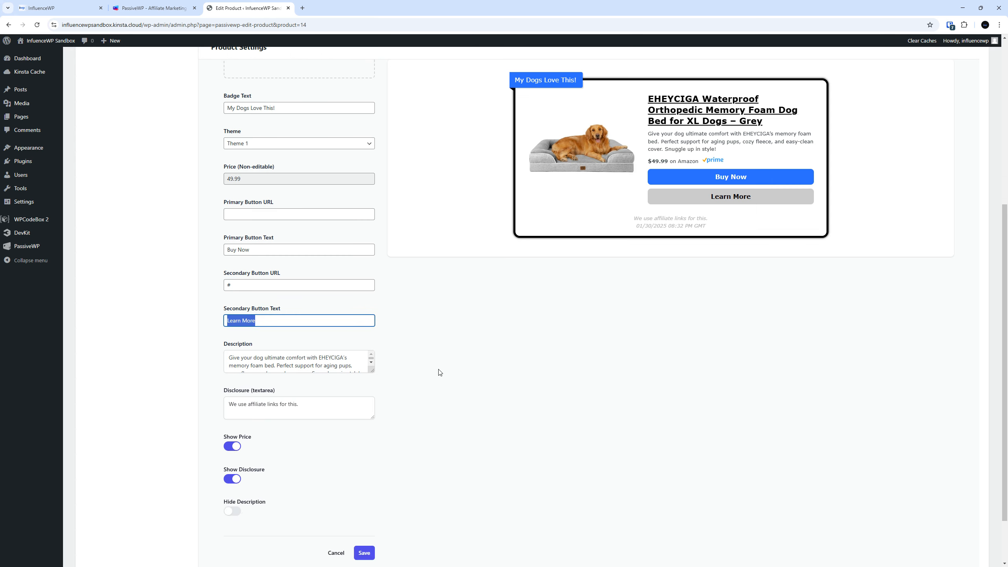
drag(373, 370, 373, 399)
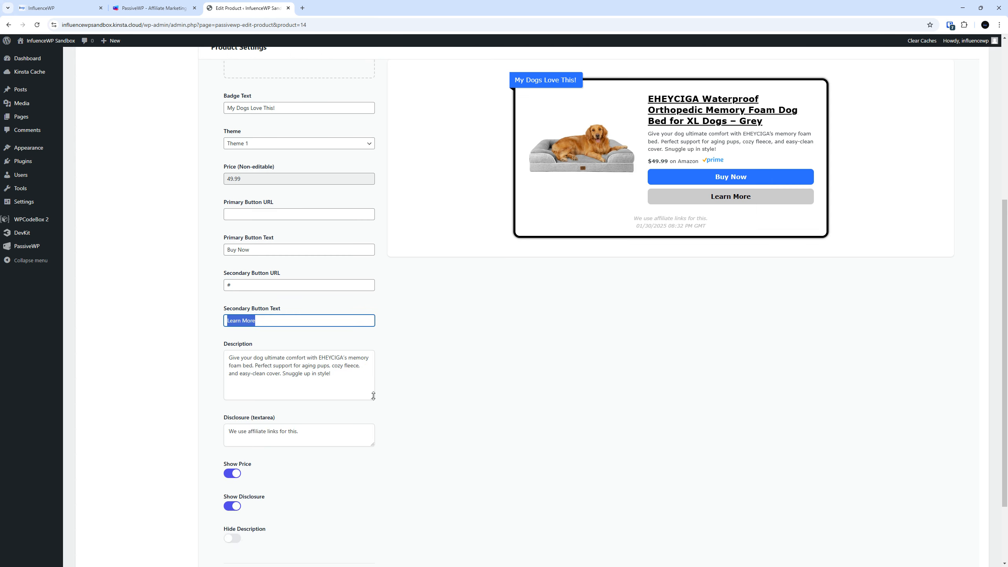
click(346, 372)
scroll(310, 369, down, 2)
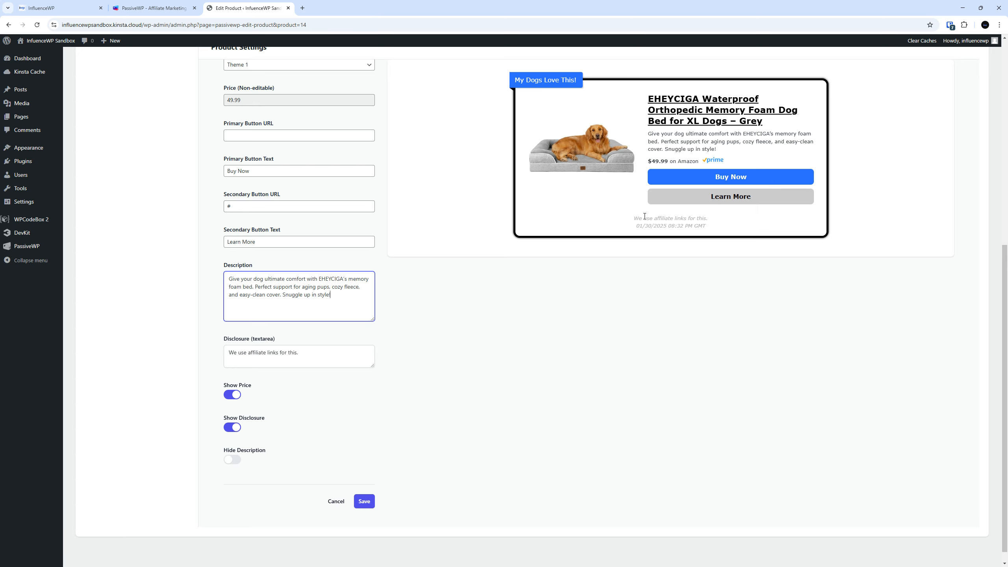
click(232, 440)
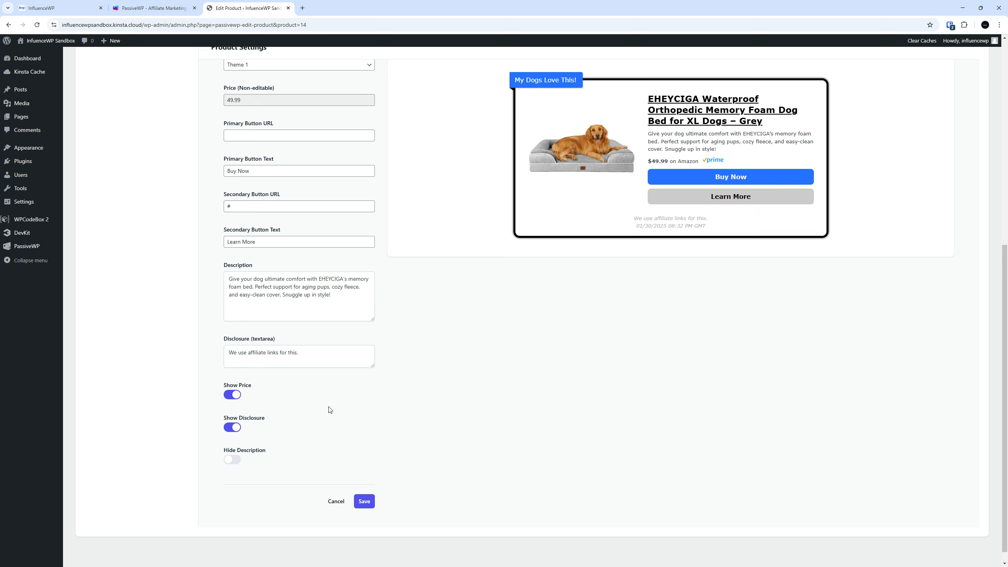
scroll(363, 406, up, 6)
scroll(364, 407, down, 7)
click(365, 487)
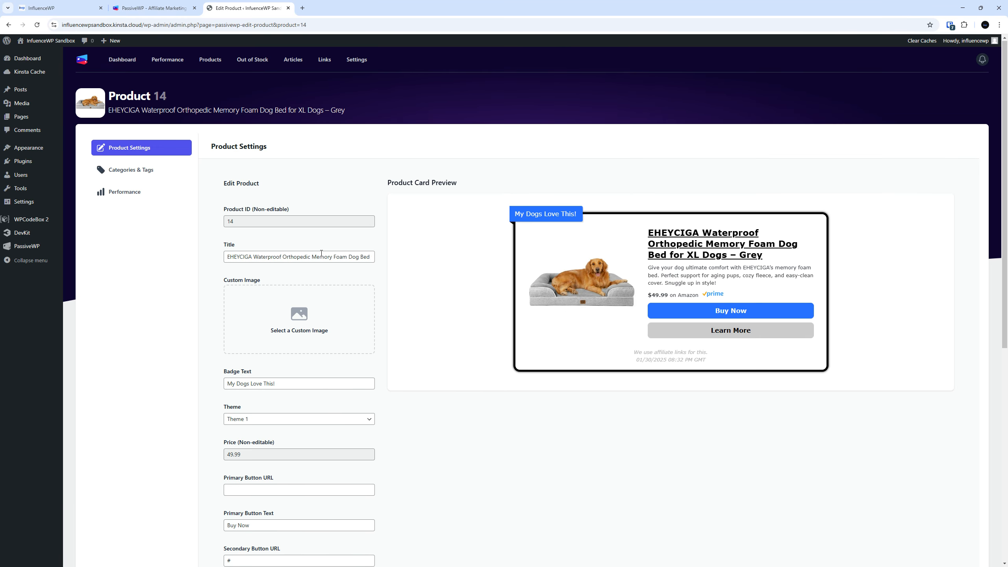
Under Categories & Tags, create a new category named 'IWP Pets'
click(138, 170)
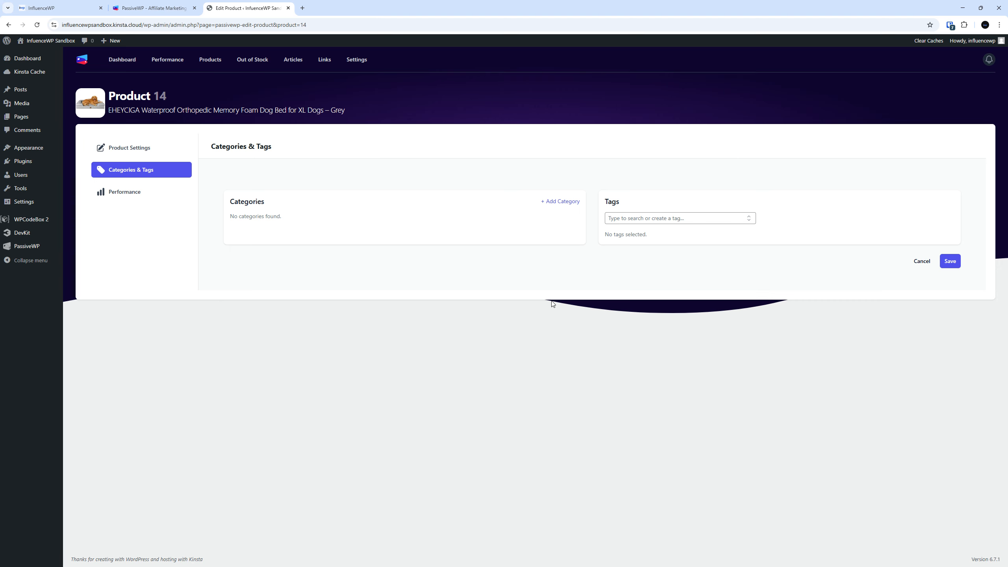
click(568, 203)
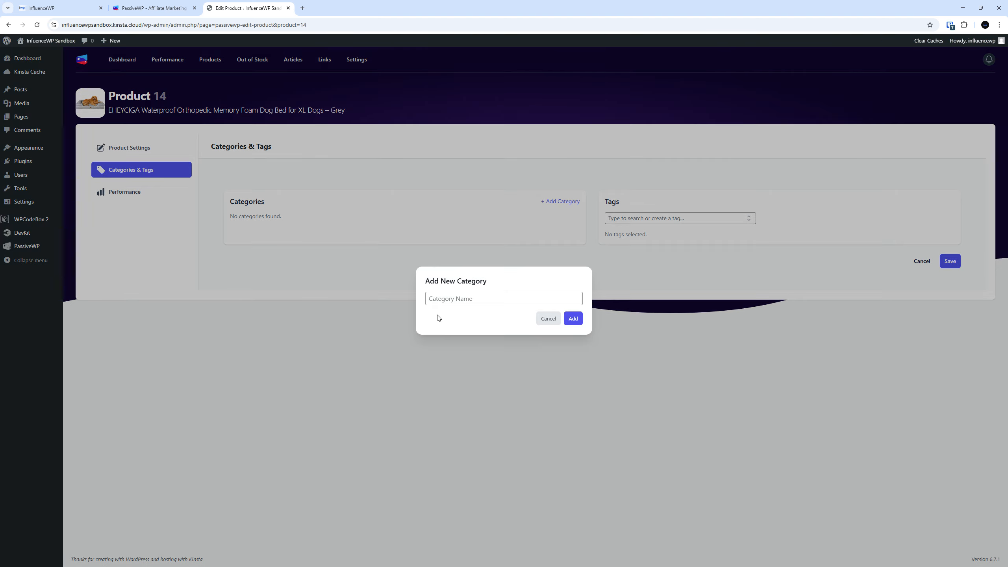
click(471, 300)
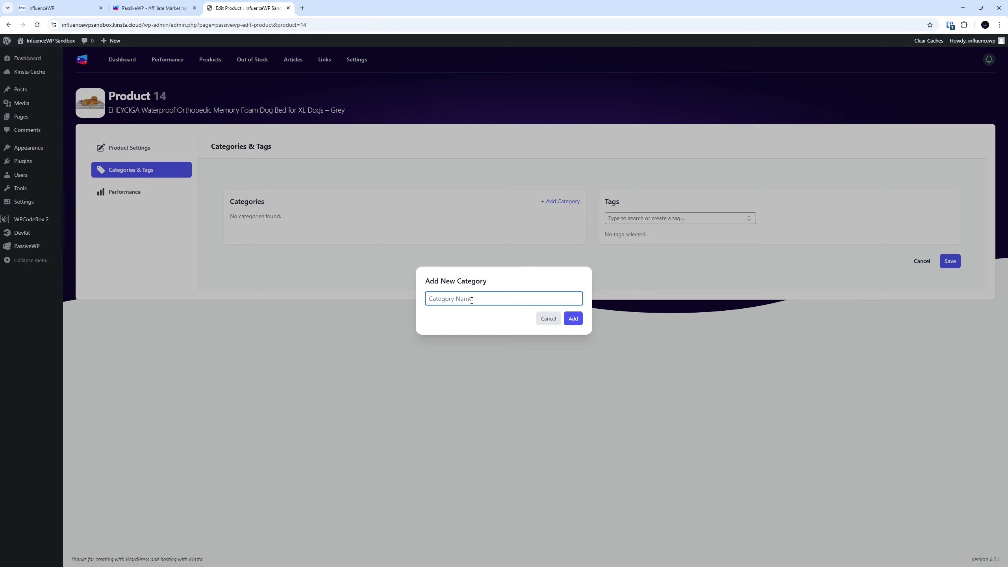
text(IWP Category)
key(BackSpace)
key(BackSpace)
key(BackSpace)
key(BackSpace)
key(BackSpace)
key(BackSpace)
key(BackSpace)
text(Pets)
click(573, 319)
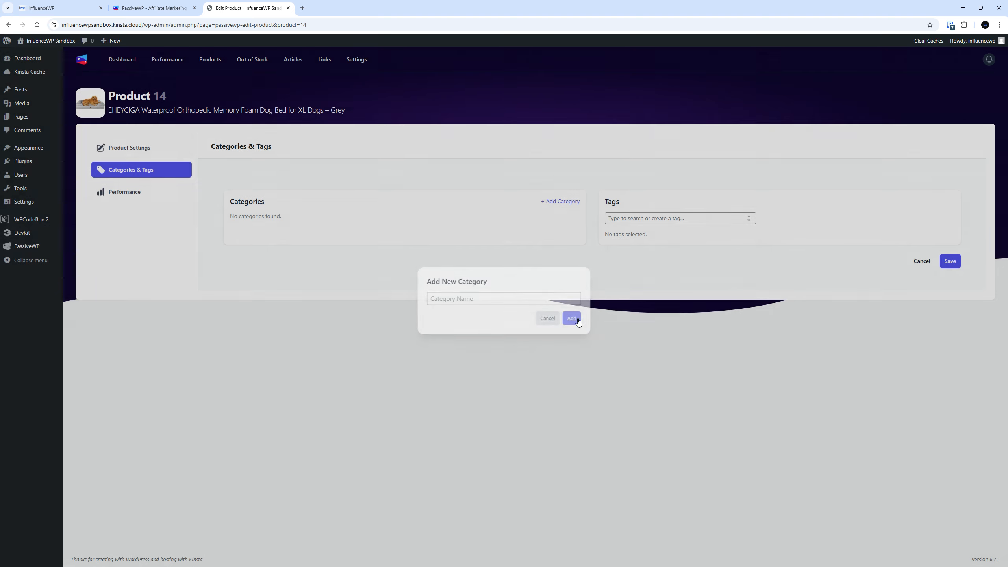
Attach and save a 'Dog Bed' tag on the product, then return to Product Settings
click(644, 217)
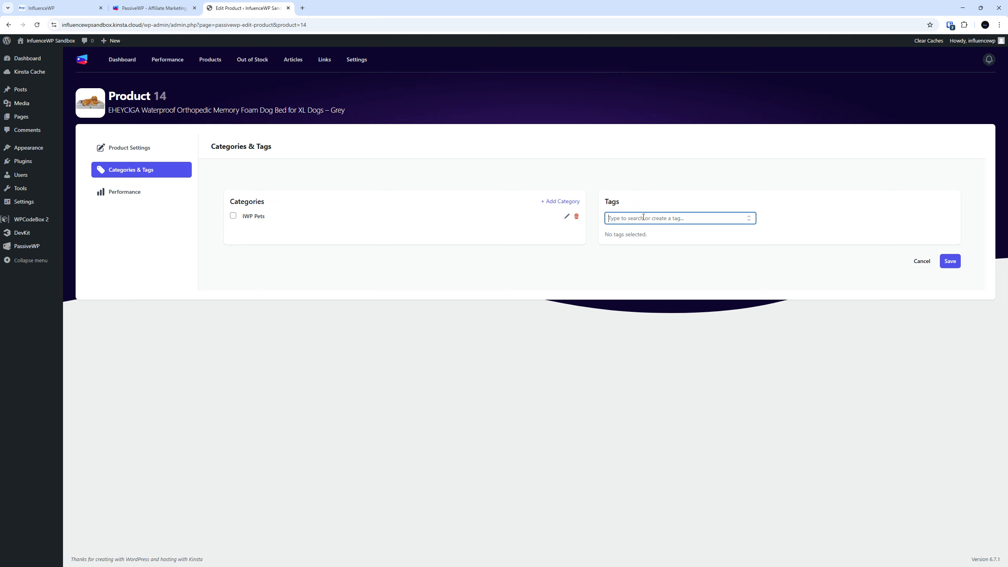
text(Dog Bed)
click(950, 261)
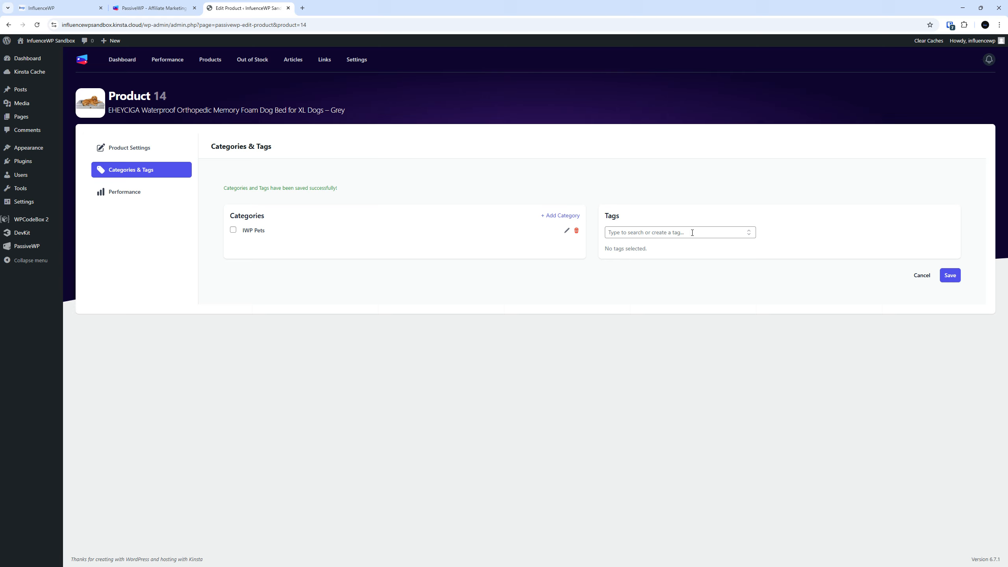
click(705, 233)
text(D)
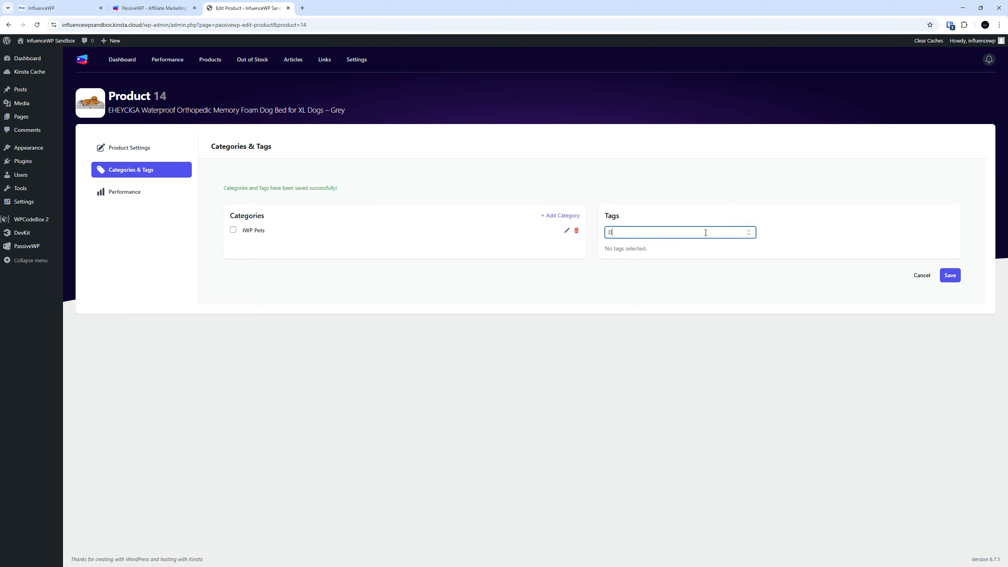
text(og Bed)
click(645, 249)
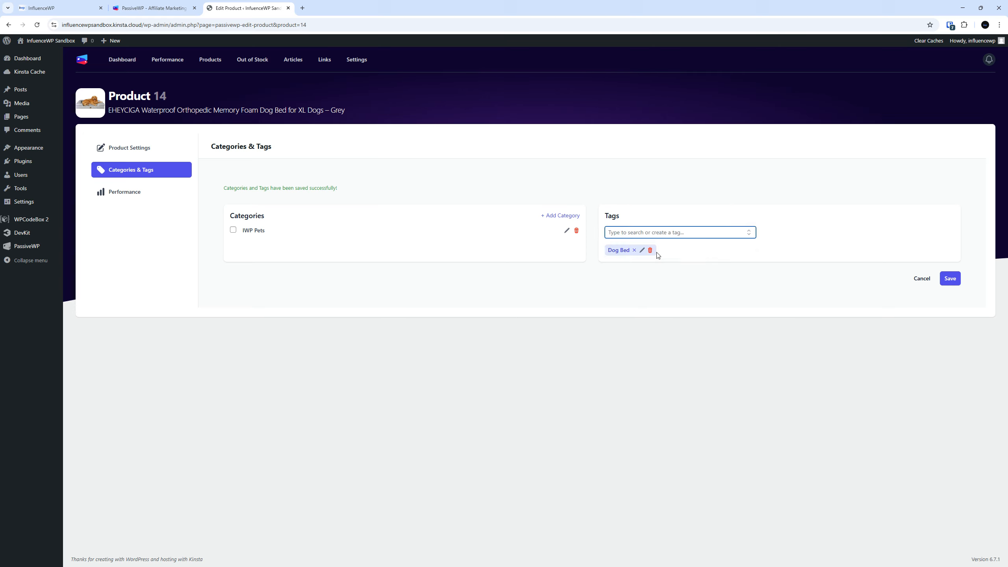
click(951, 279)
click(142, 154)
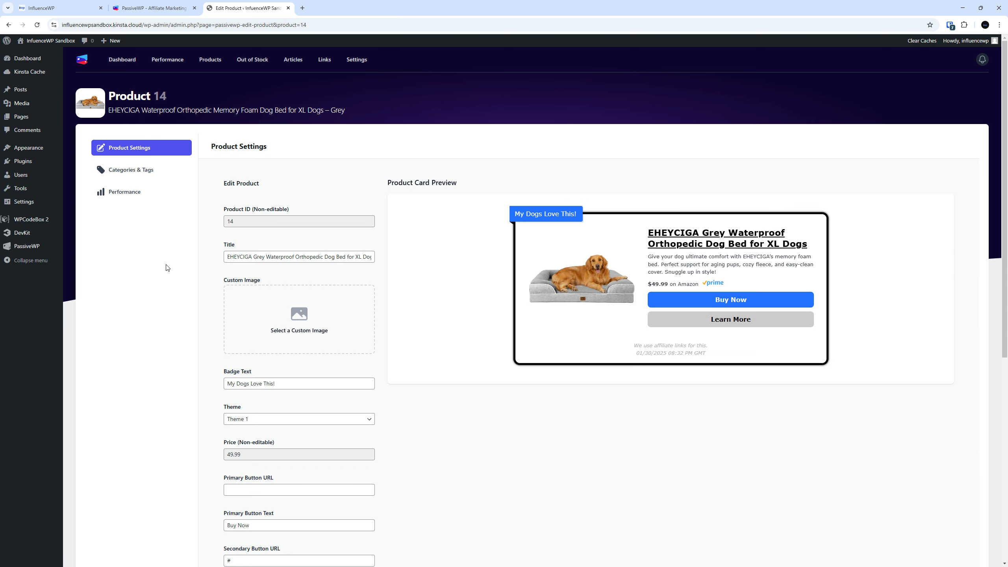
Assign Product 14 to IWP Pets, save, and view its Performance statistics
scroll(165, 298, down, 5)
scroll(165, 296, down, 2)
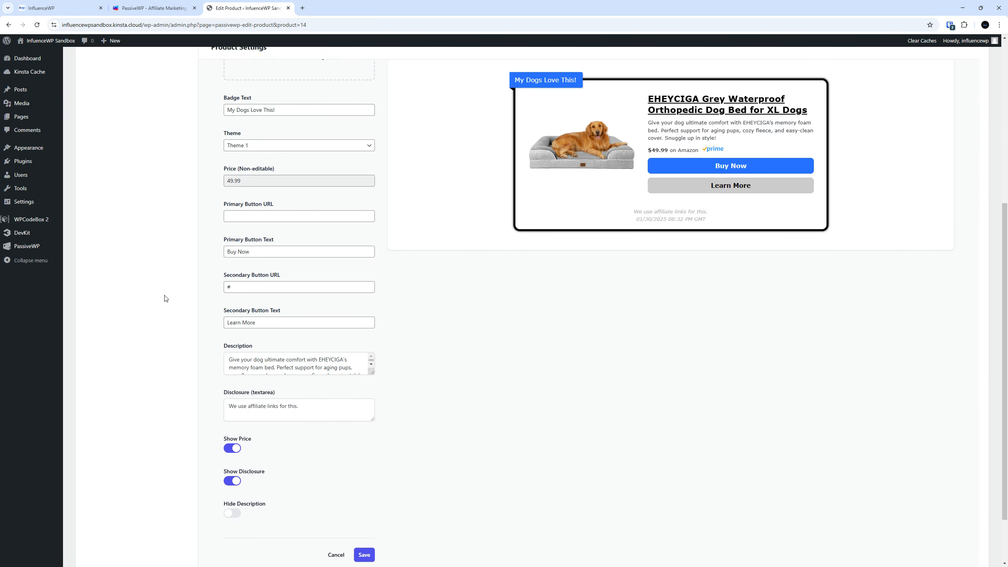
scroll(185, 332, up, 7)
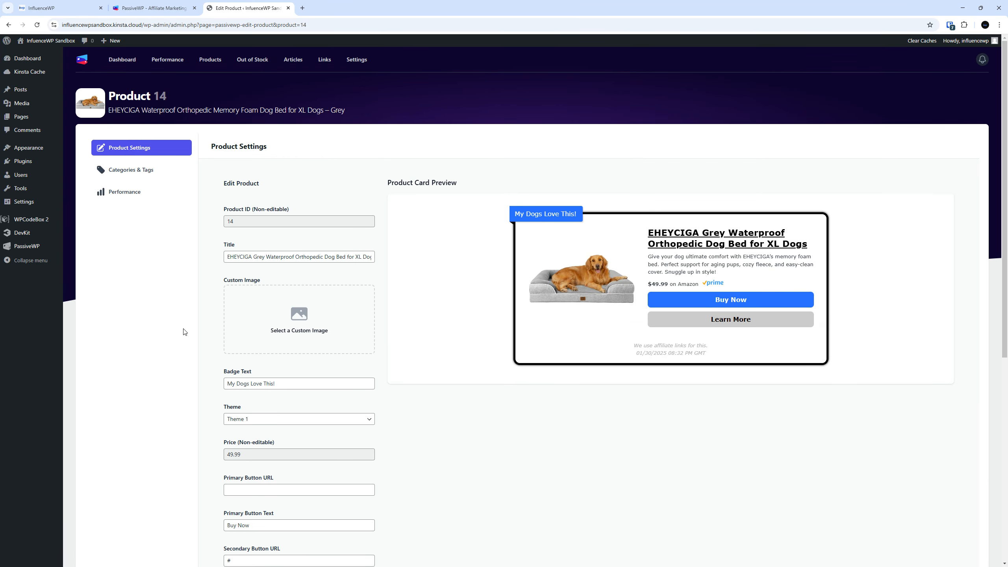
click(142, 173)
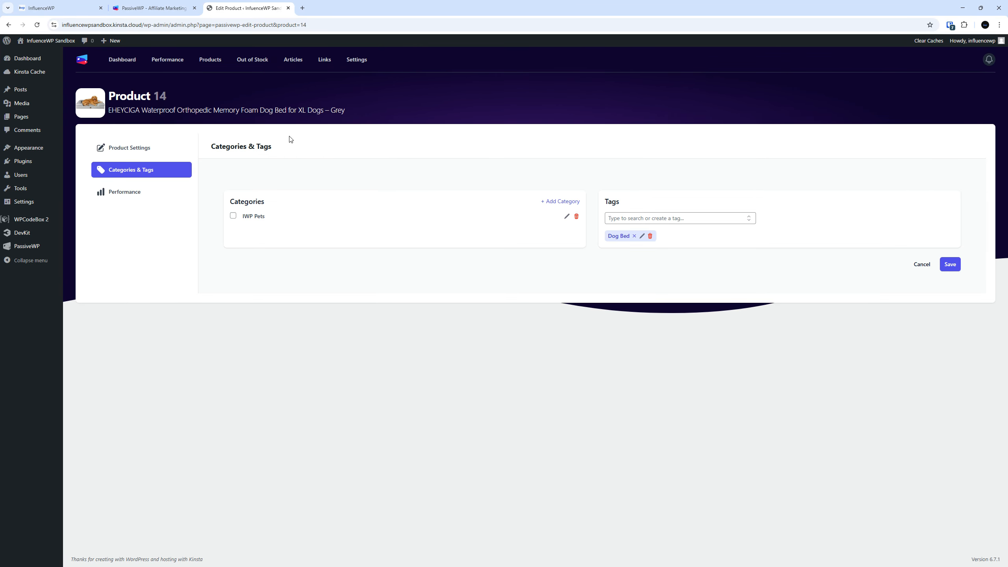
click(233, 217)
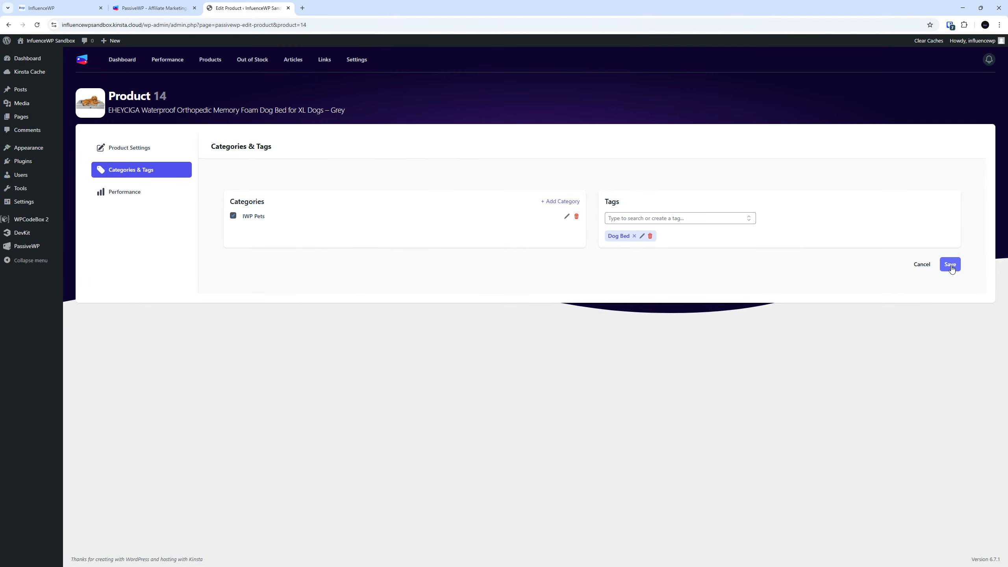
click(951, 269)
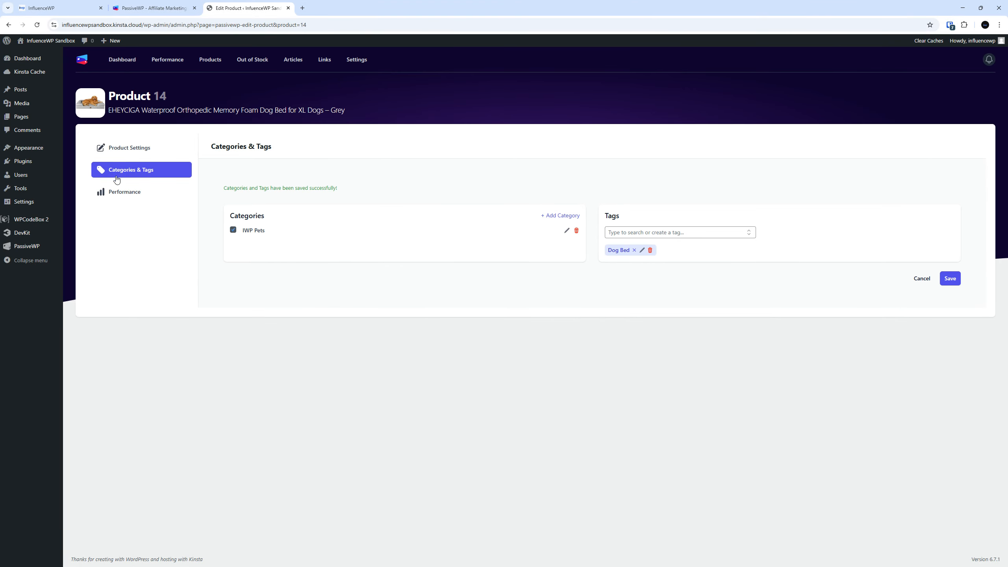
click(122, 194)
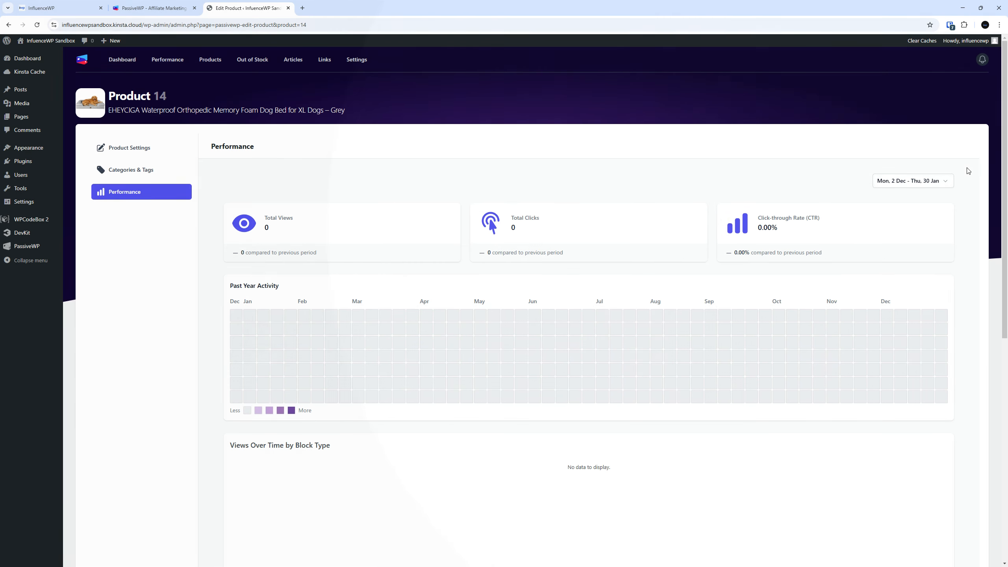
Leave the date range unchanged, check Product 14's empty categories and tags, then return to the Dashboard
click(941, 181)
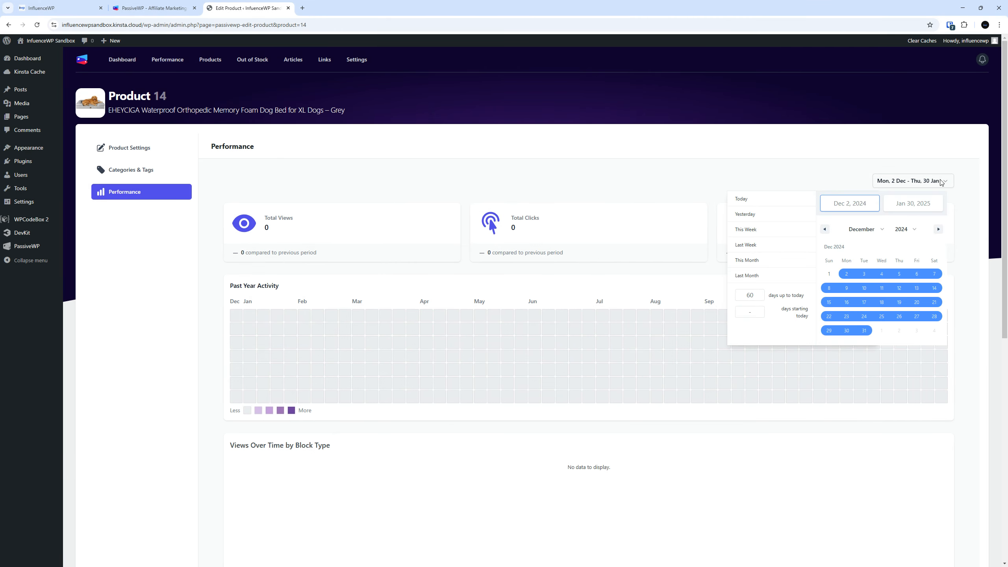
click(730, 472)
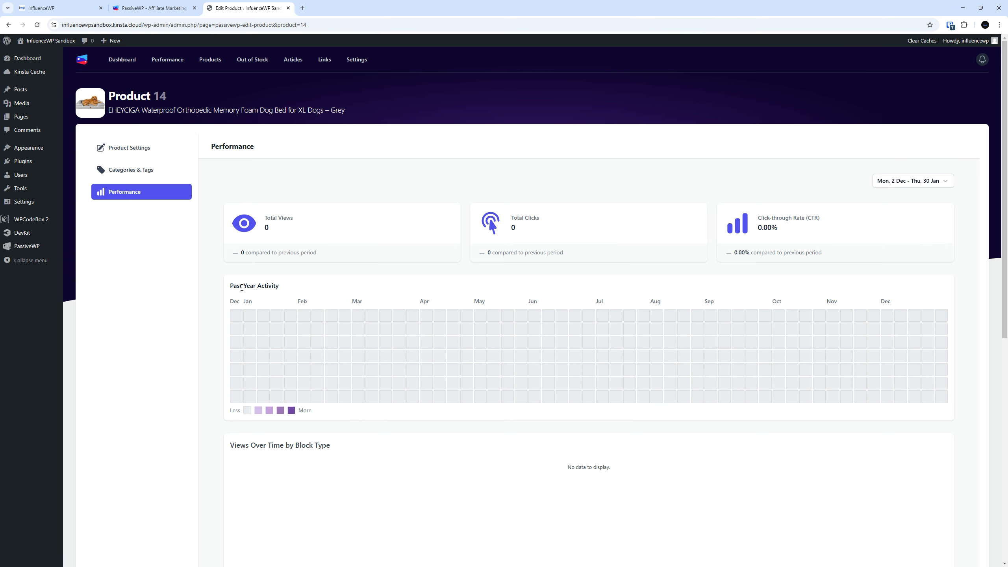
click(125, 171)
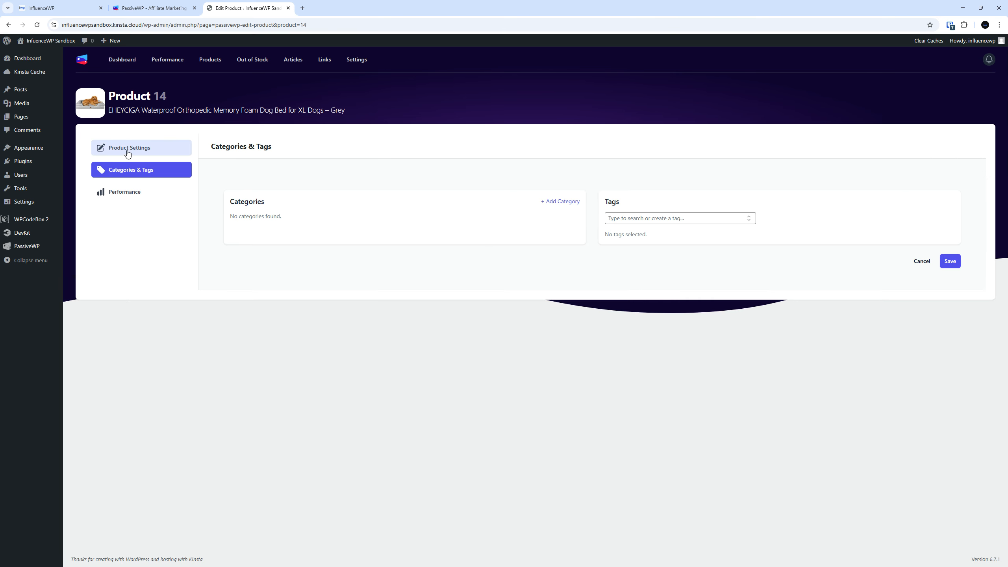
click(127, 150)
click(133, 170)
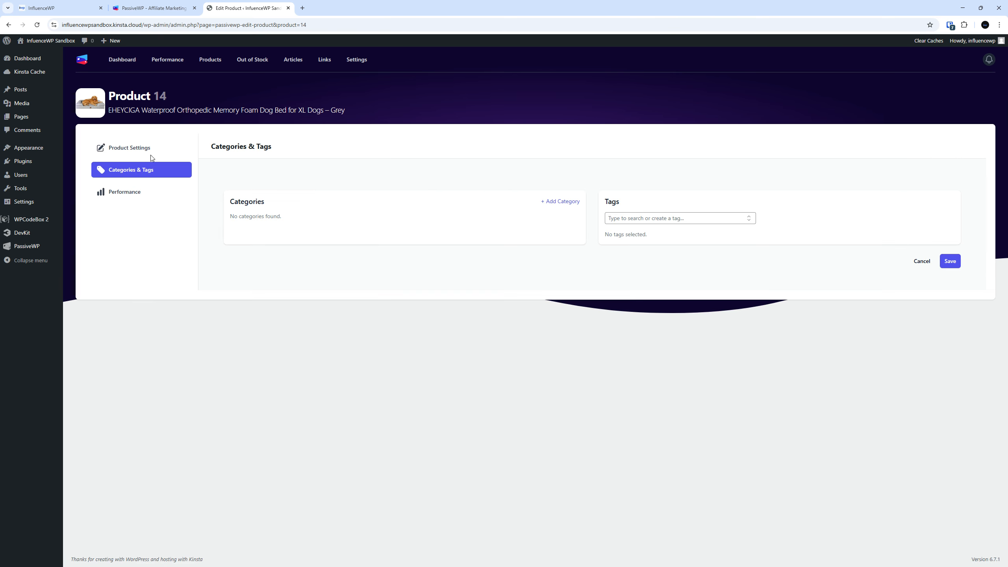
click(129, 65)
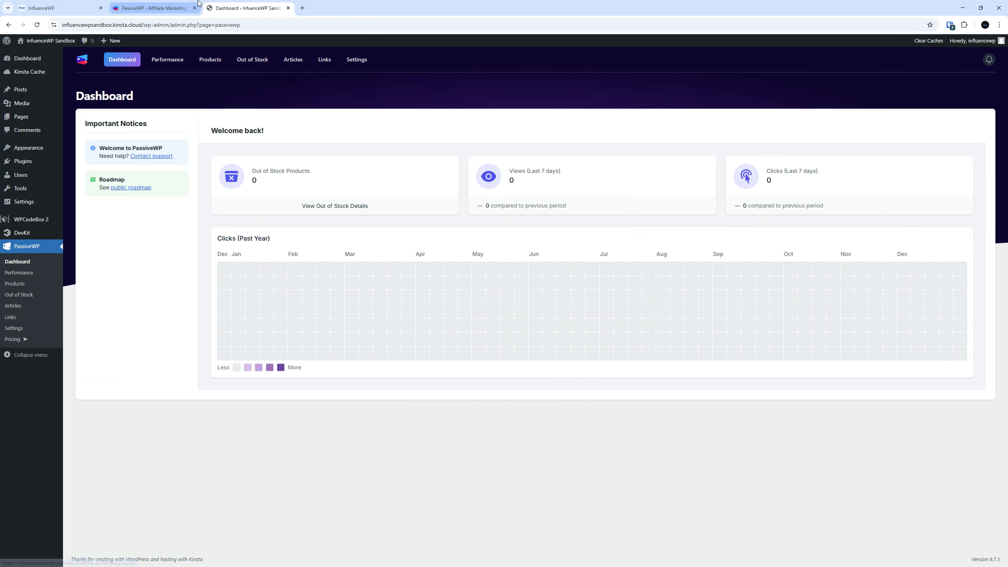
Reopen the EHEYCIGA grey dog bed (Product 14) for editing from Products > My Products
click(165, 8)
click(227, 4)
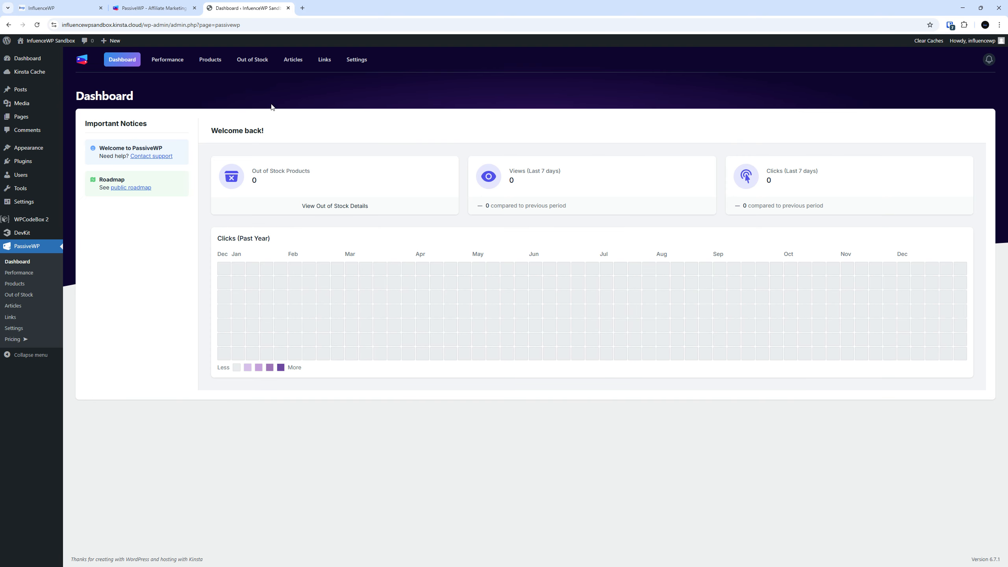
click(217, 65)
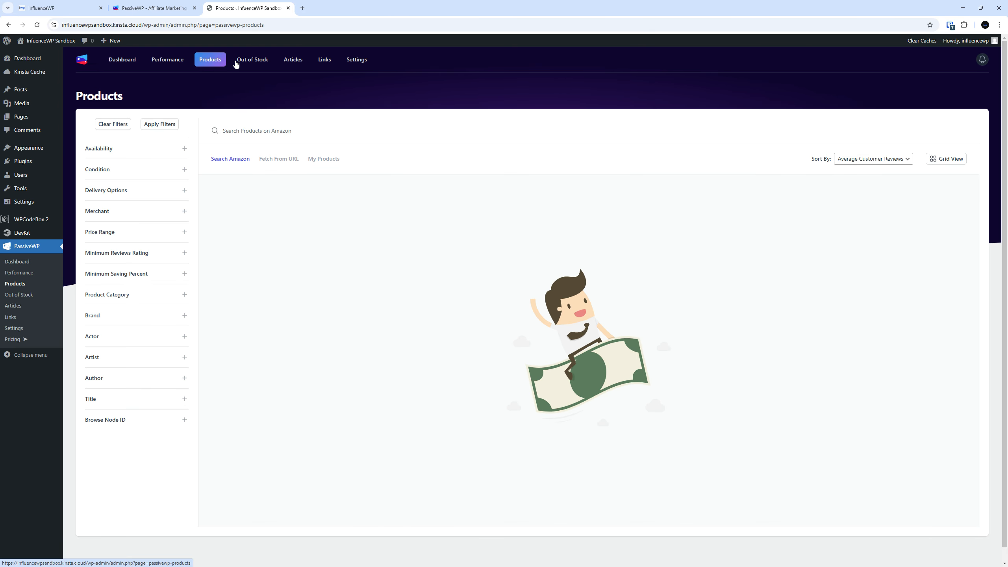
click(324, 159)
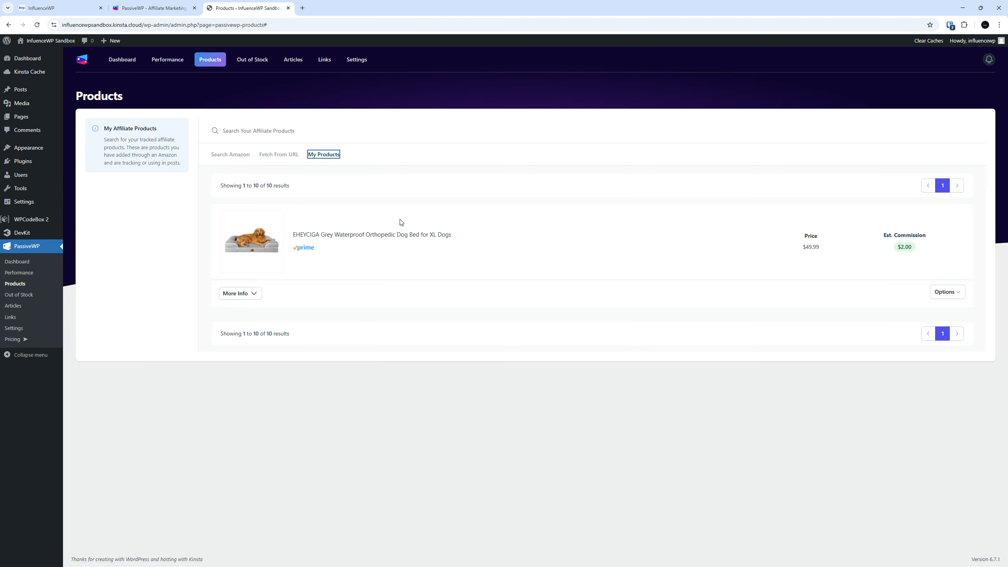
click(254, 296)
click(254, 296)
click(254, 297)
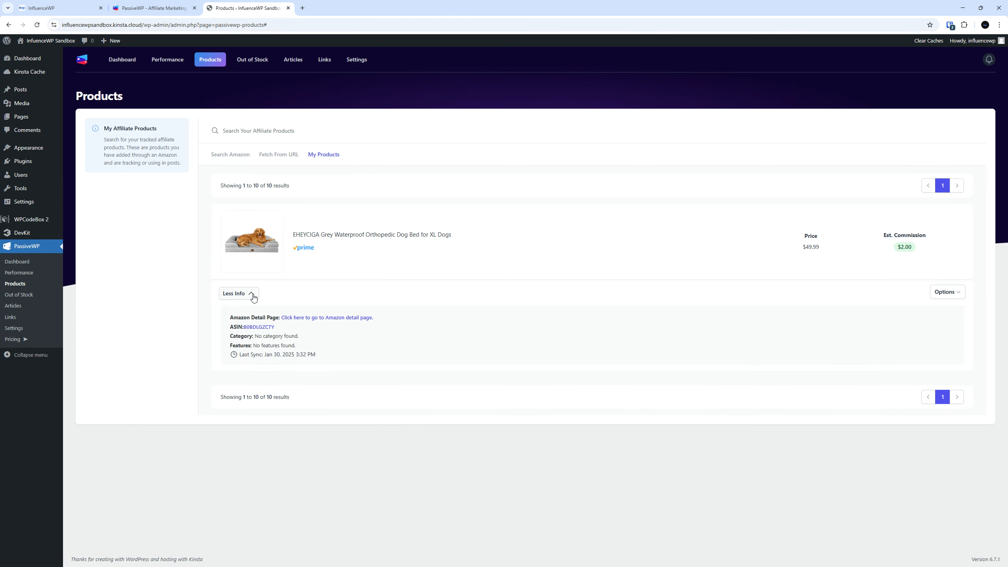
click(253, 296)
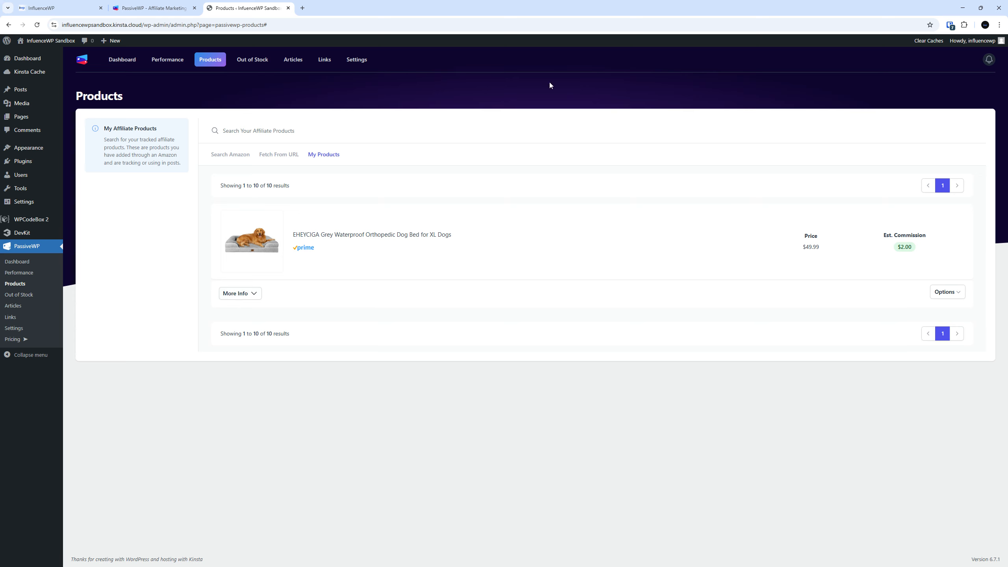
double_click(357, 234)
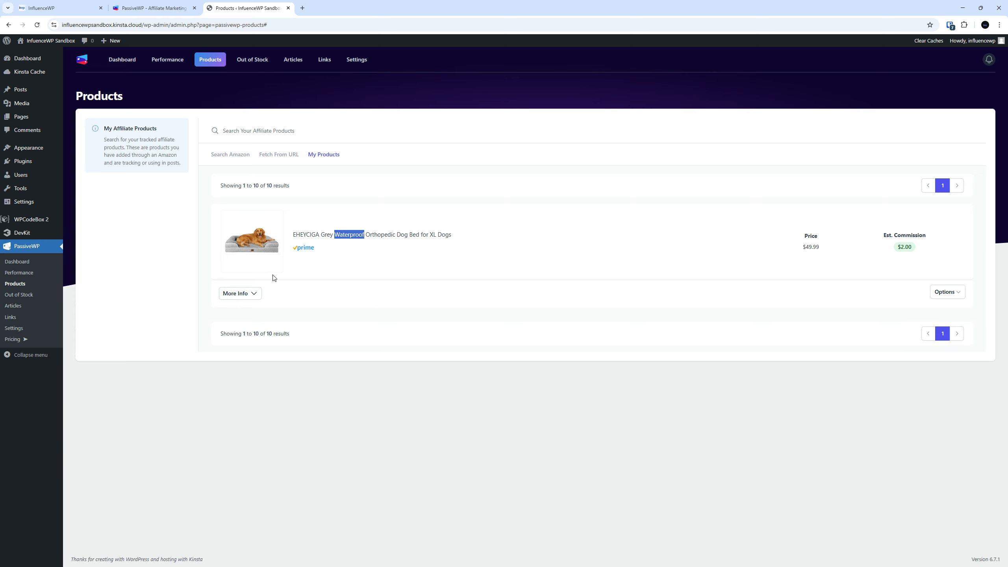
click(239, 294)
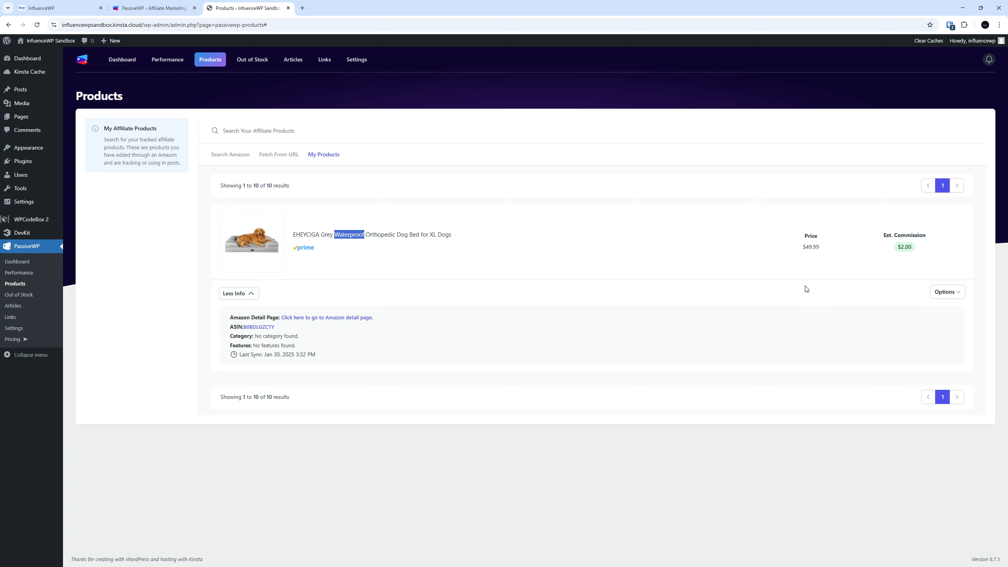
click(951, 292)
click(888, 311)
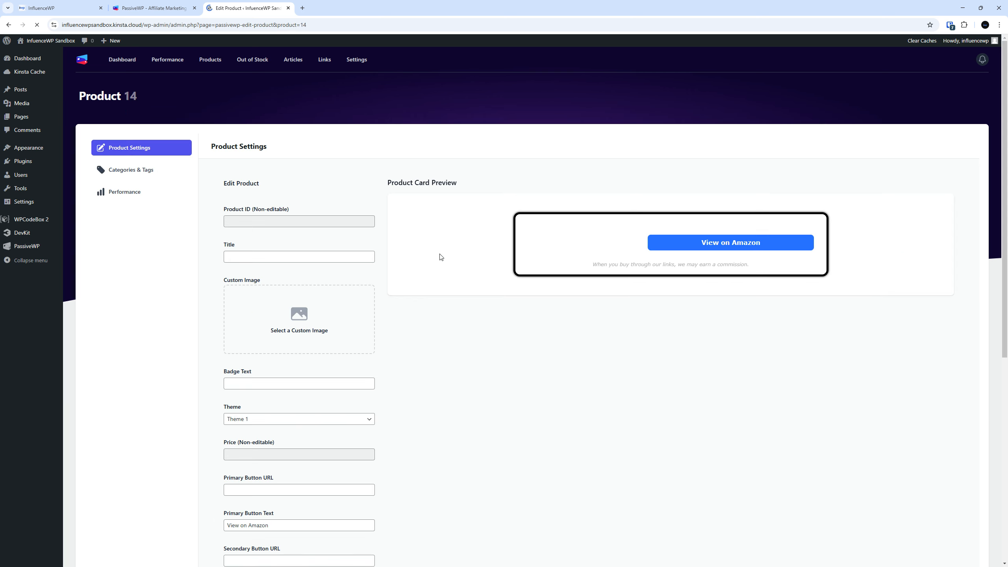
Visit the empty Out of Stock and Articles pages, ending on the Links page with no links
scroll(400, 286, down, 5)
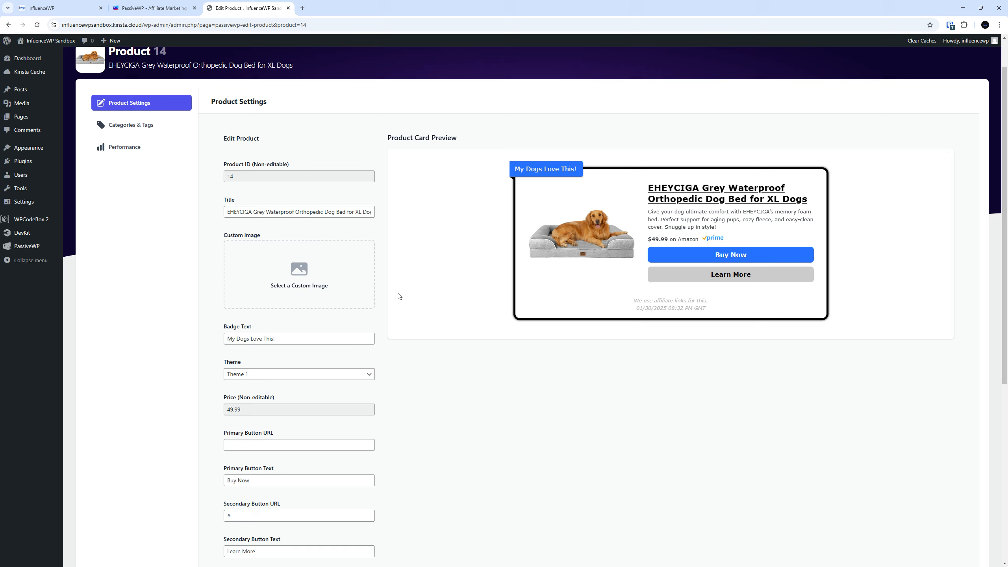
scroll(455, 393, down, 3)
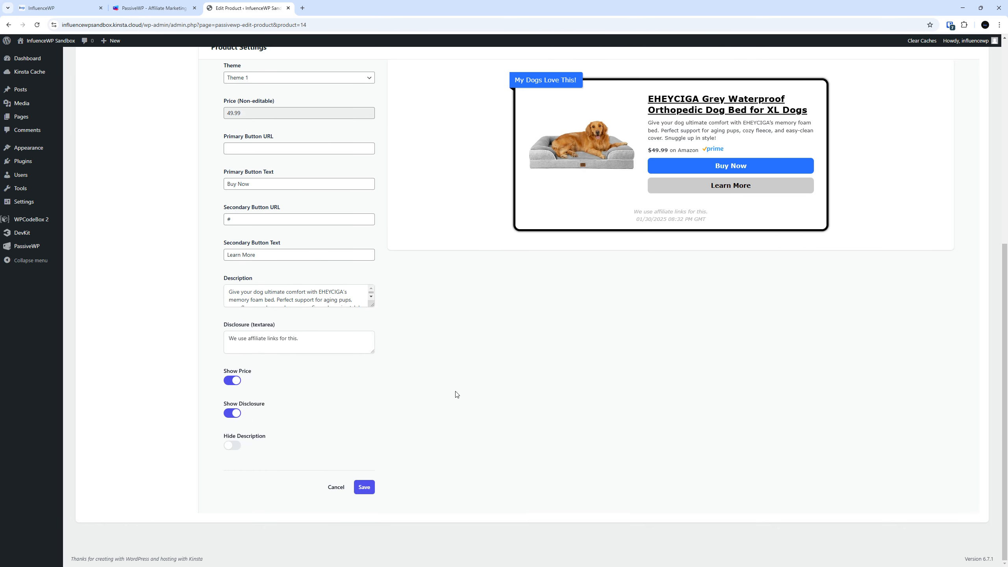
scroll(456, 396, up, 8)
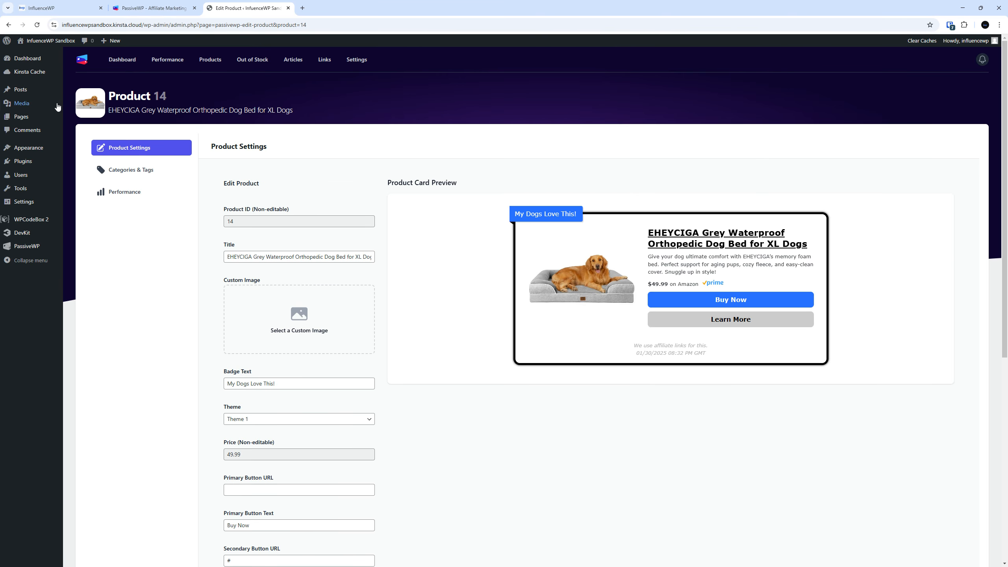
click(324, 60)
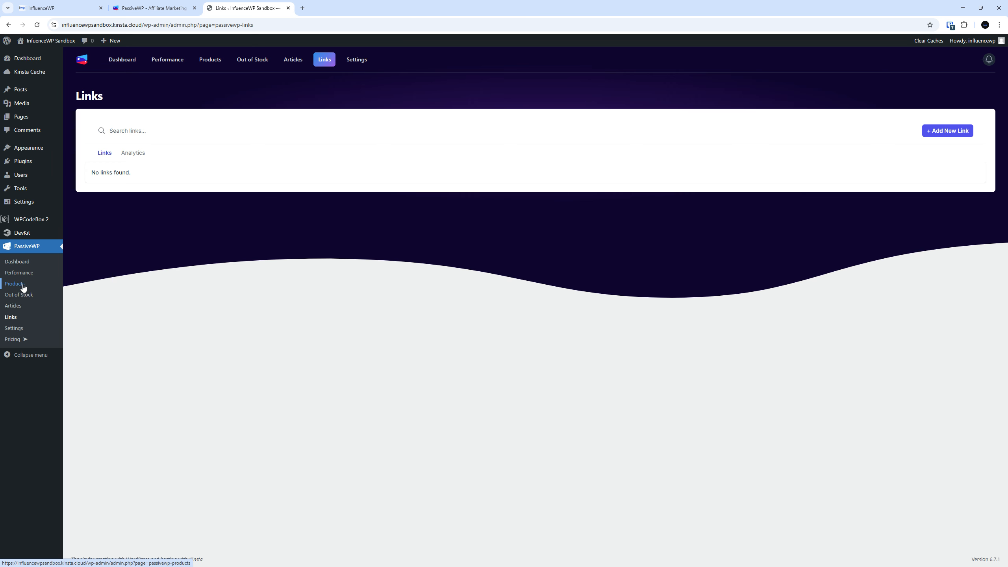
click(25, 294)
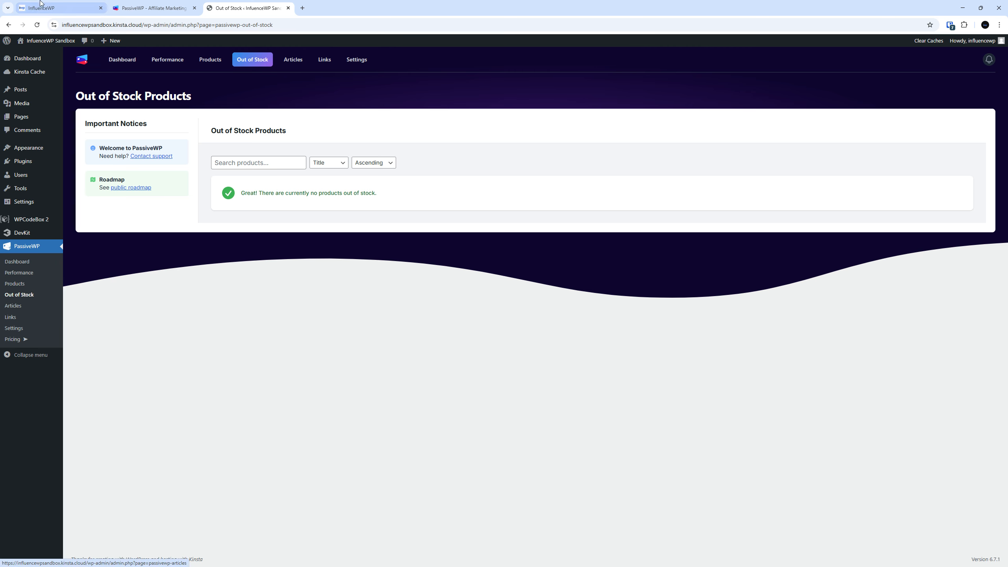
click(13, 308)
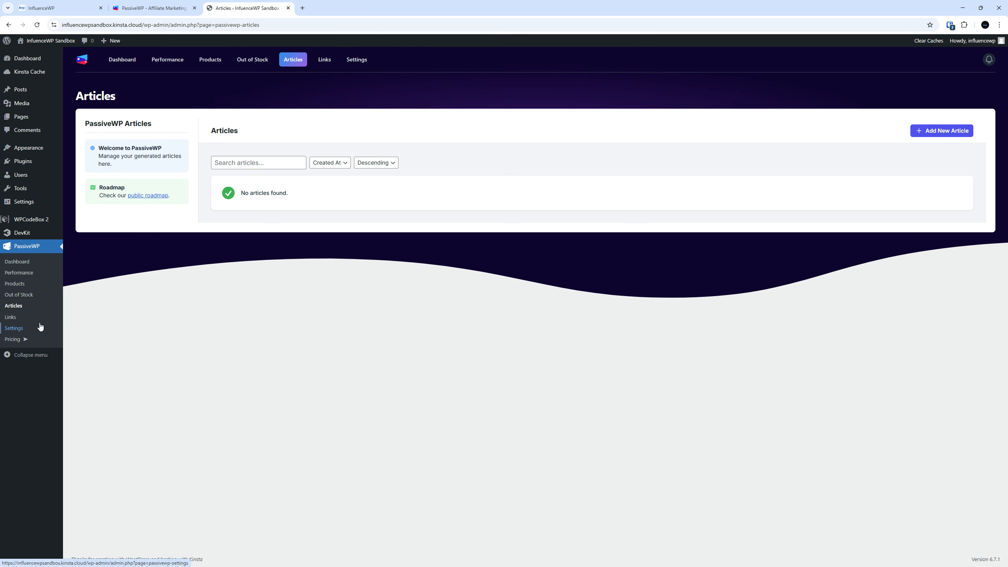
click(17, 320)
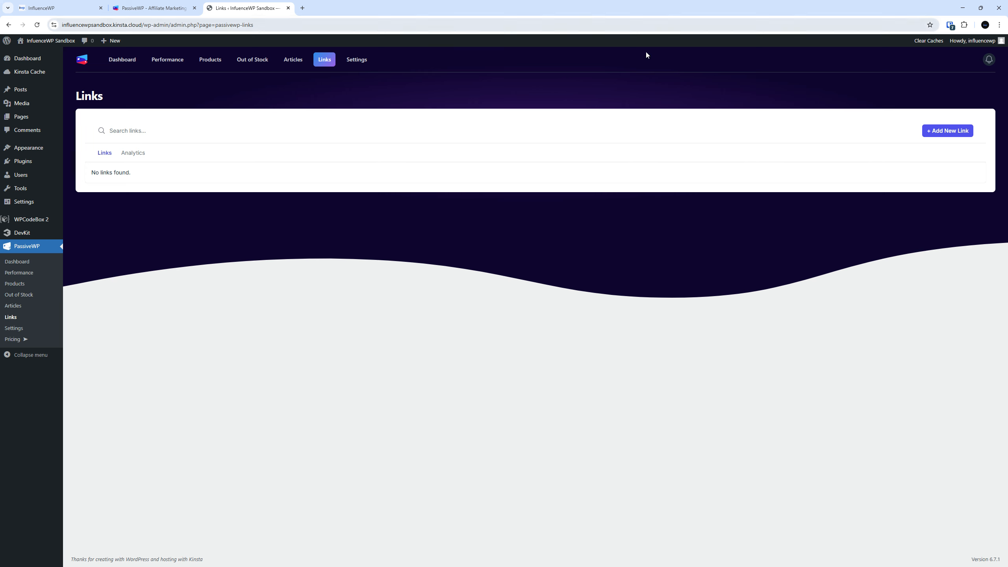
Start a new cloaked link titled 'IWP Dog Bed', then bring the passivewp.com tab forward
click(957, 133)
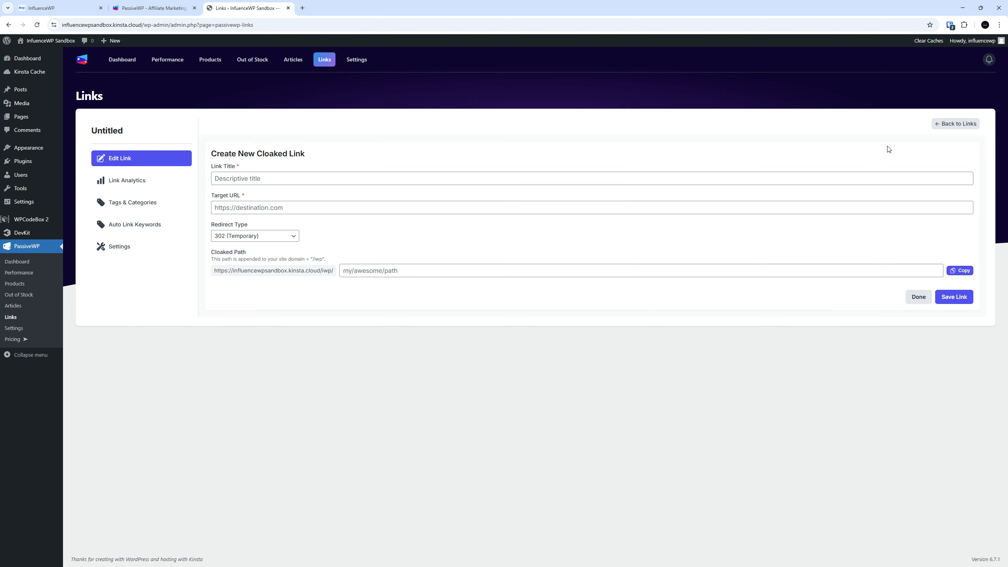
click(287, 179)
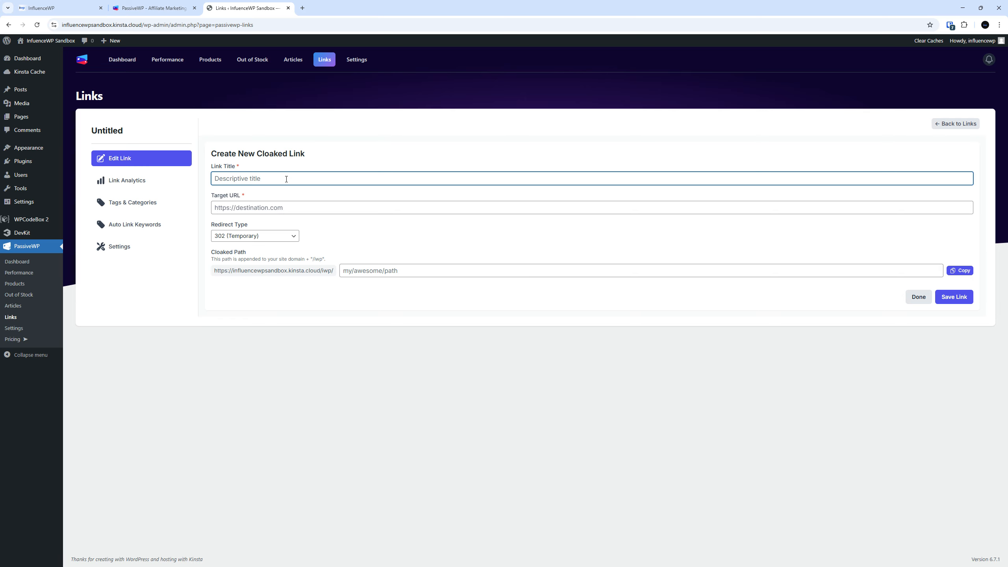
text(IWP Dog Bed)
click(272, 206)
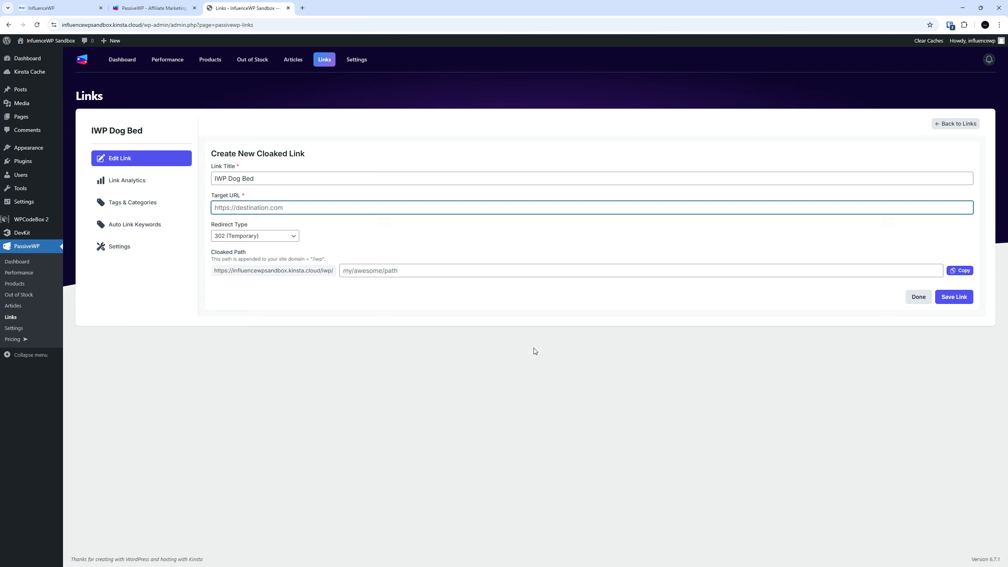
click(417, 270)
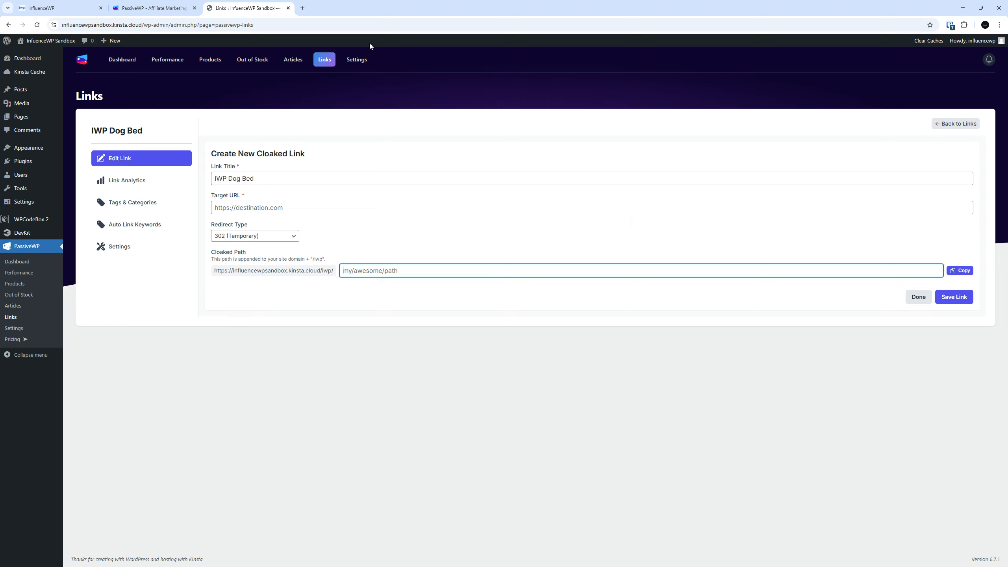
click(266, 183)
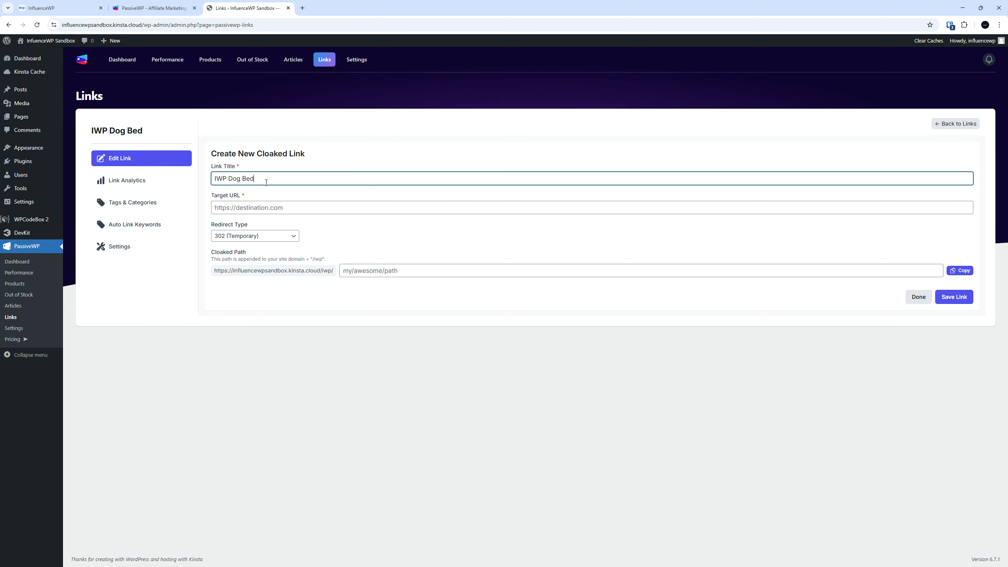
key(ctrl+shift+Tab)
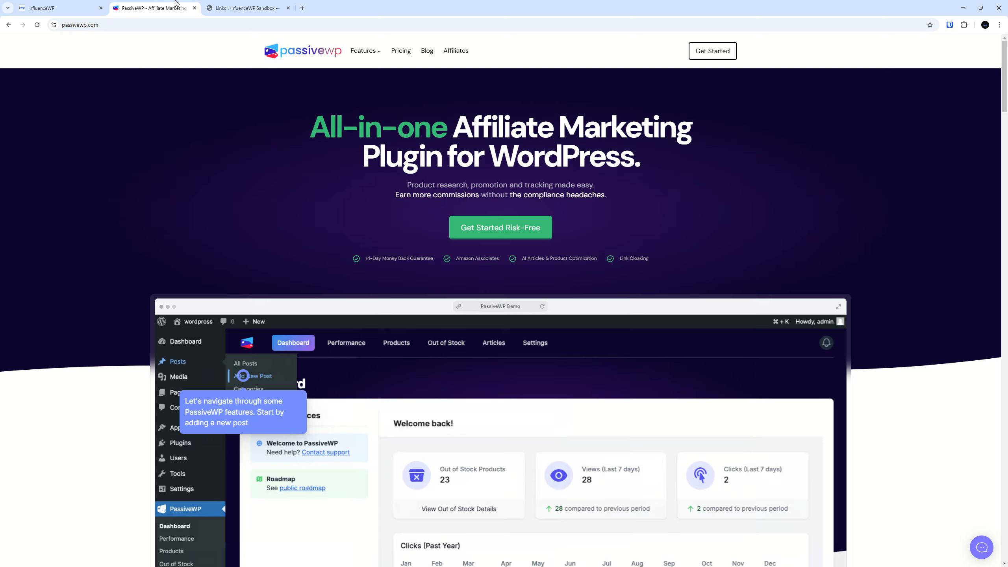
Read passivewp.com's Link Cloaking section, then return to the IWP Dog Bed link form
scroll(214, 246, down, 6)
scroll(213, 242, down, 12)
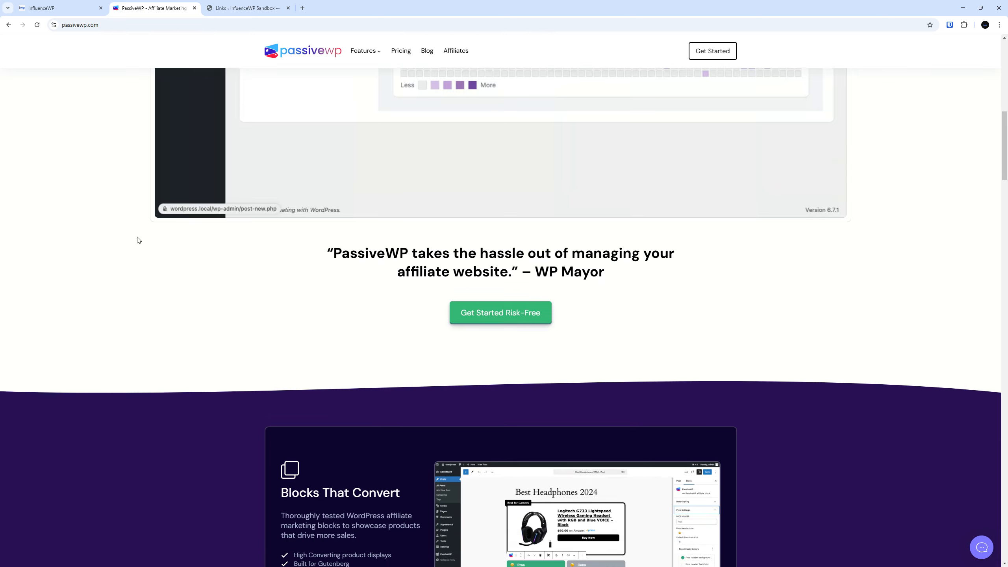
scroll(159, 236, down, 6)
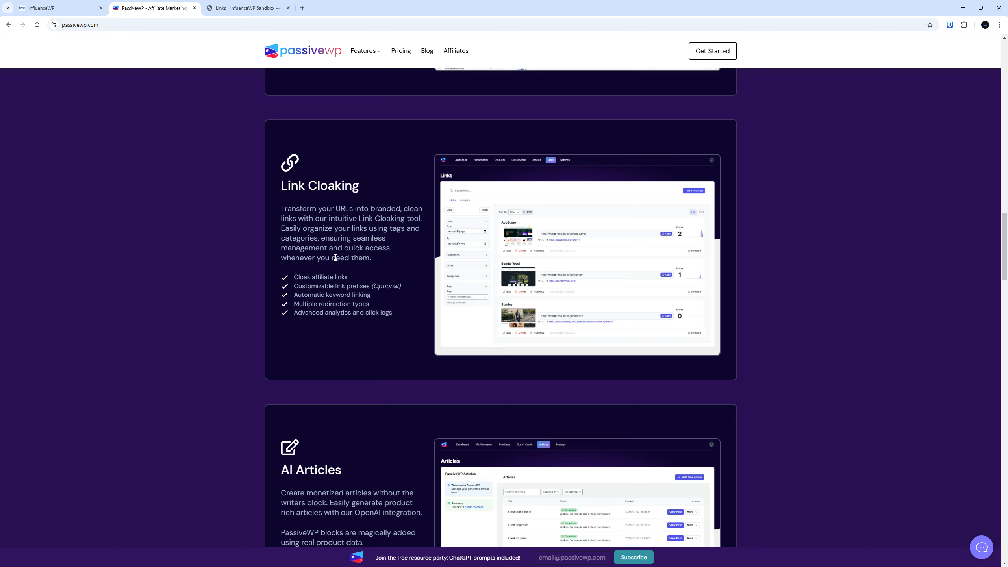
key(ctrl+Tab)
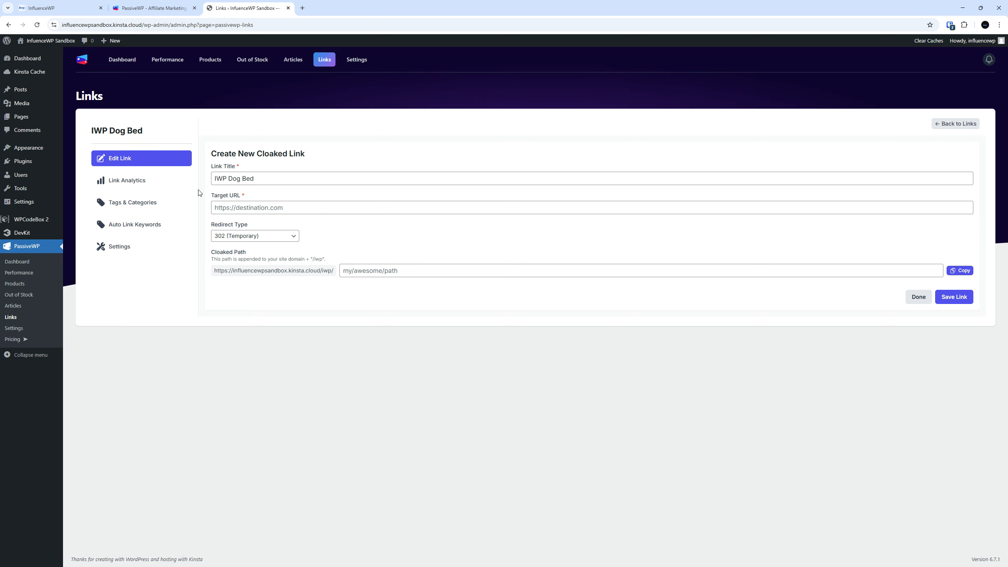
Open the Products page in a new tab and list the saved affiliate products under My Products
right_click(22, 283)
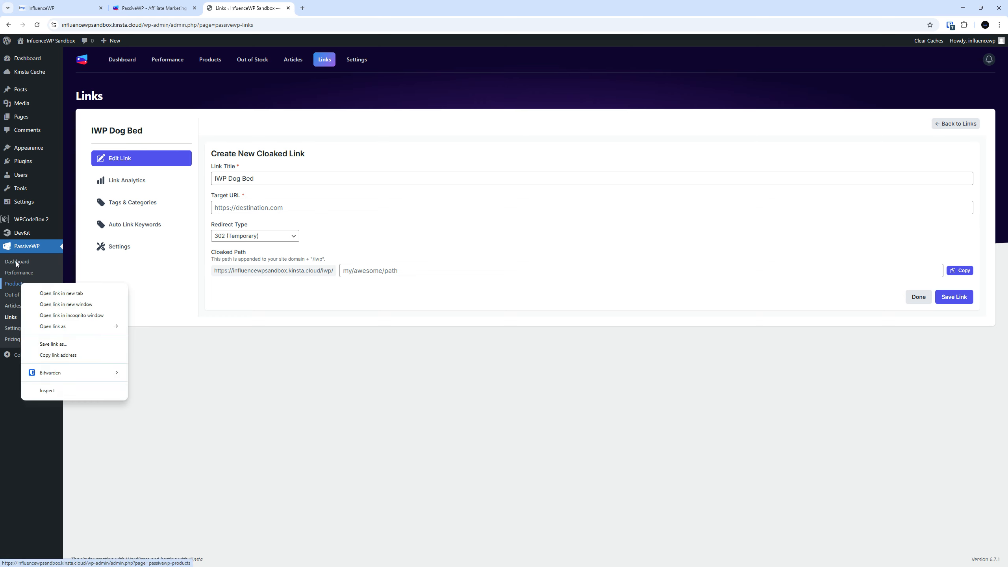
click(52, 293)
click(331, 6)
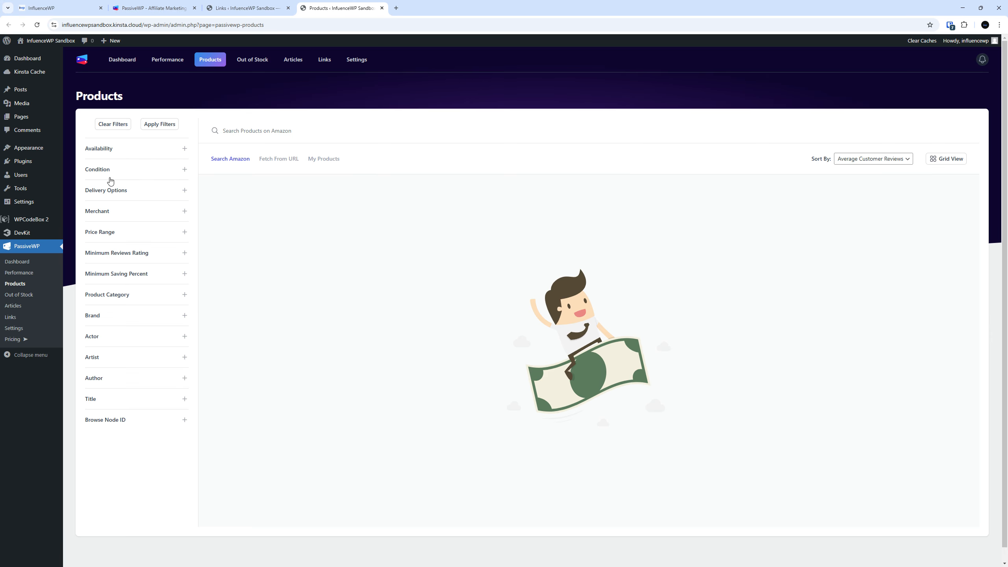
click(185, 149)
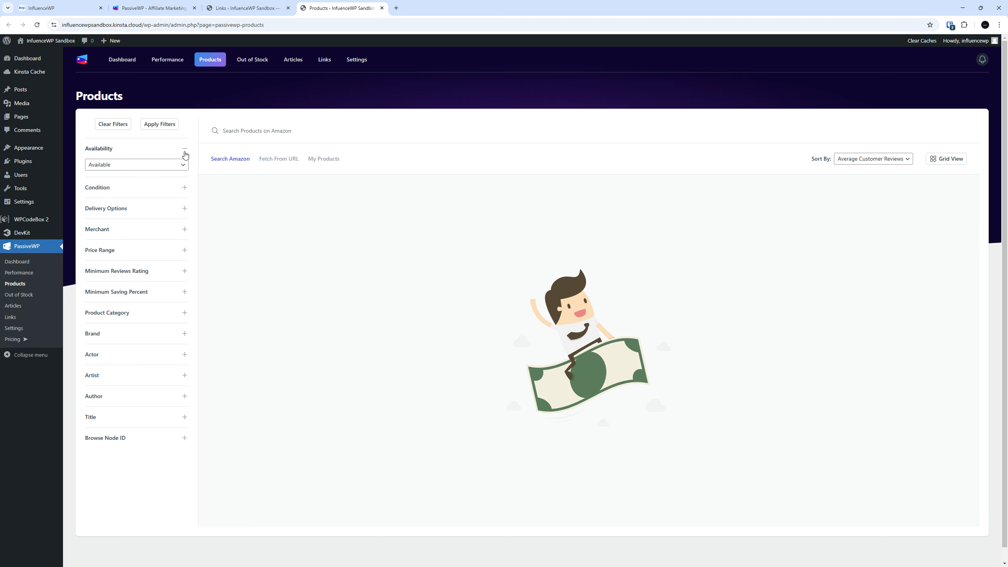
click(184, 151)
click(323, 158)
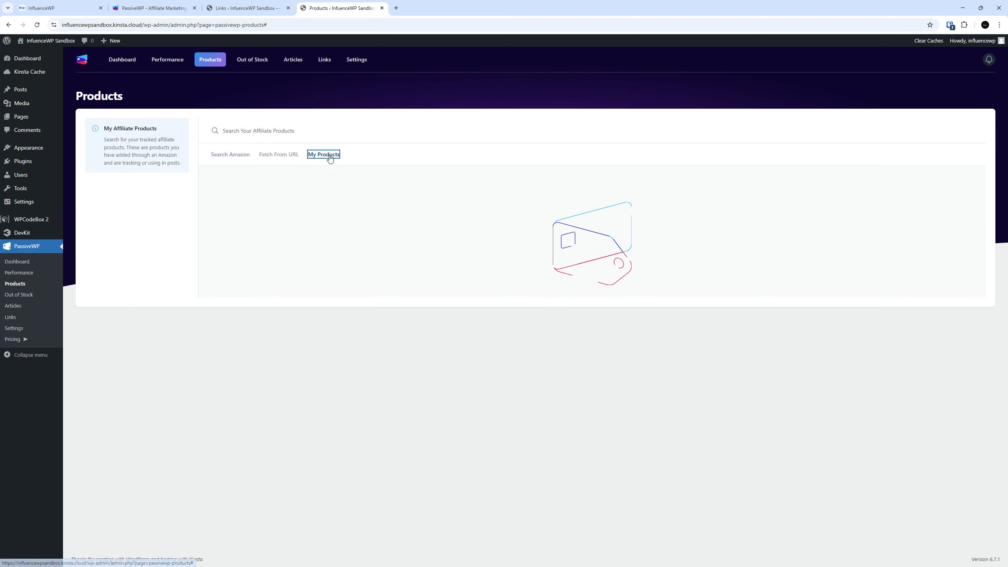
Expand the product details of the EHEYCIGA dog bed
double_click(303, 234)
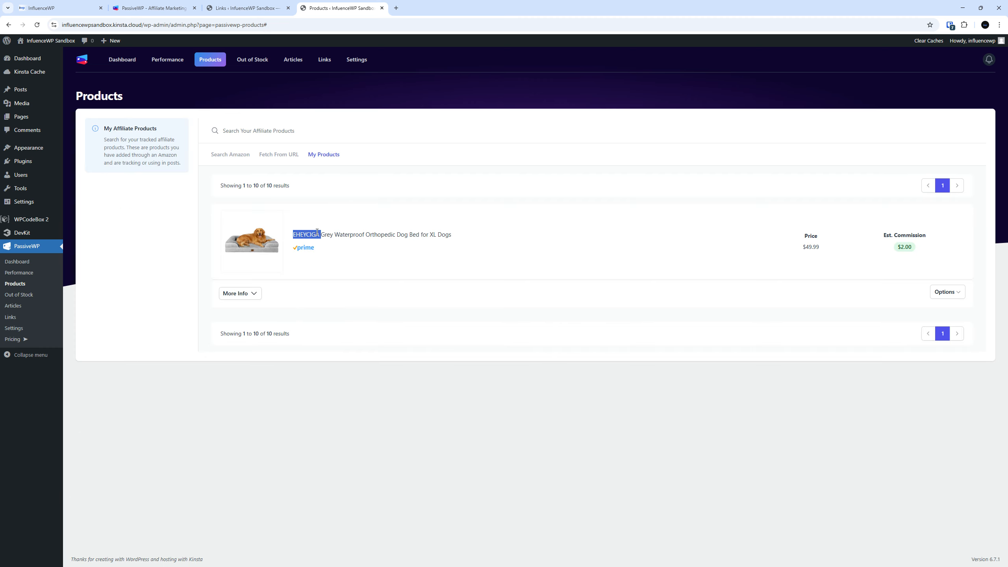
drag(812, 247, 817, 247)
click(821, 249)
click(253, 295)
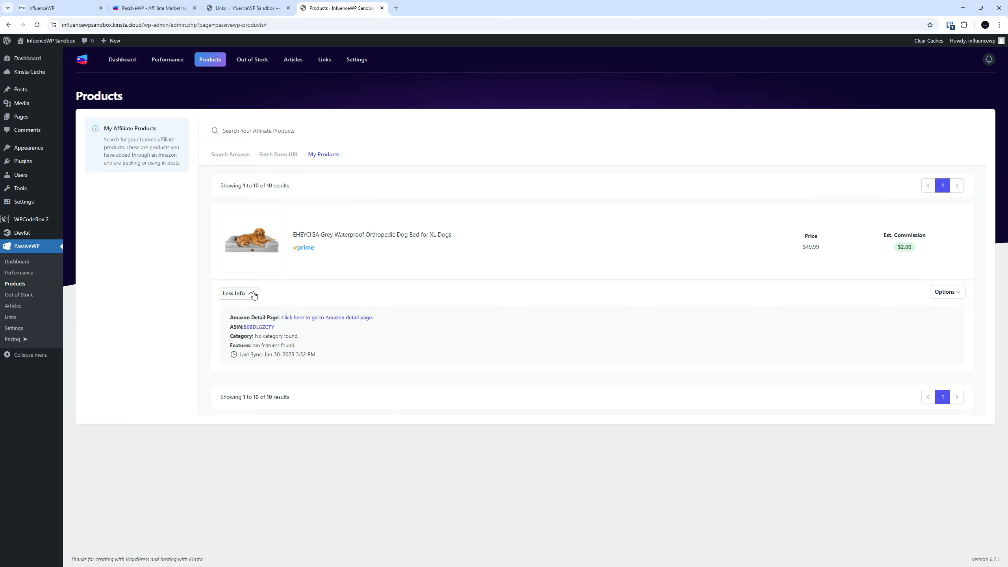
click(253, 293)
click(253, 293)
Open the dog bed's Amazon detail page in a new tab
right_click(335, 319)
click(354, 327)
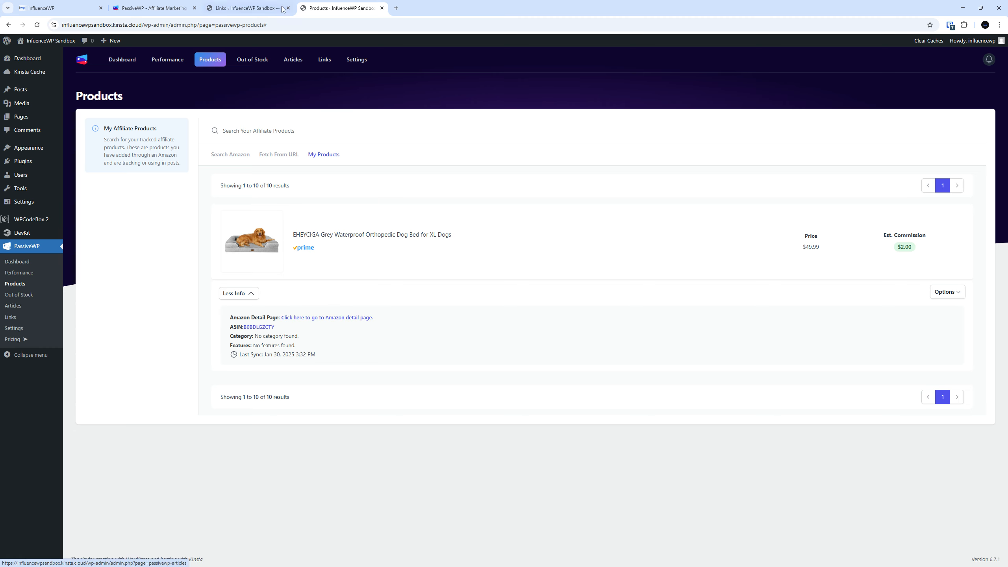
right_click(317, 318)
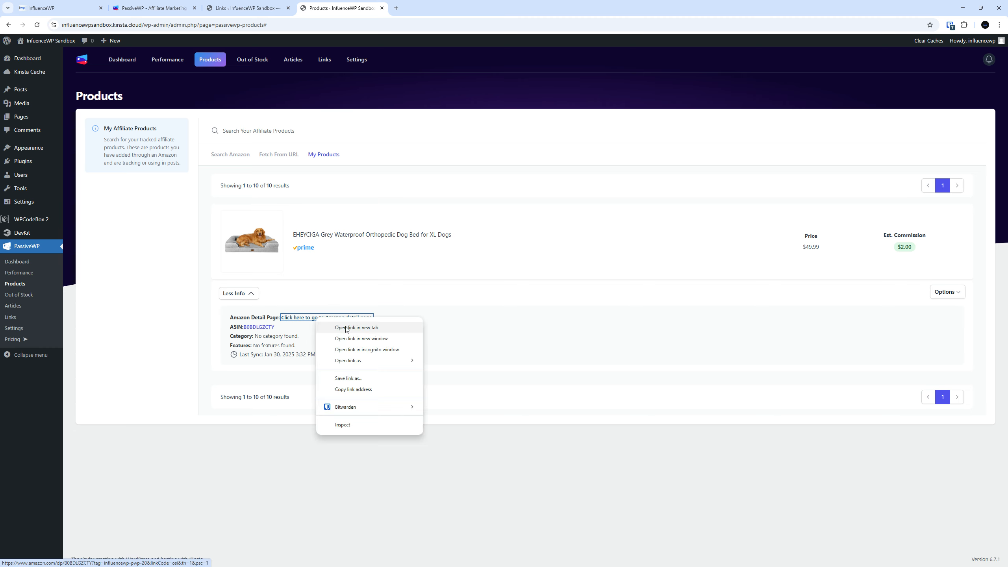
click(346, 327)
click(424, 5)
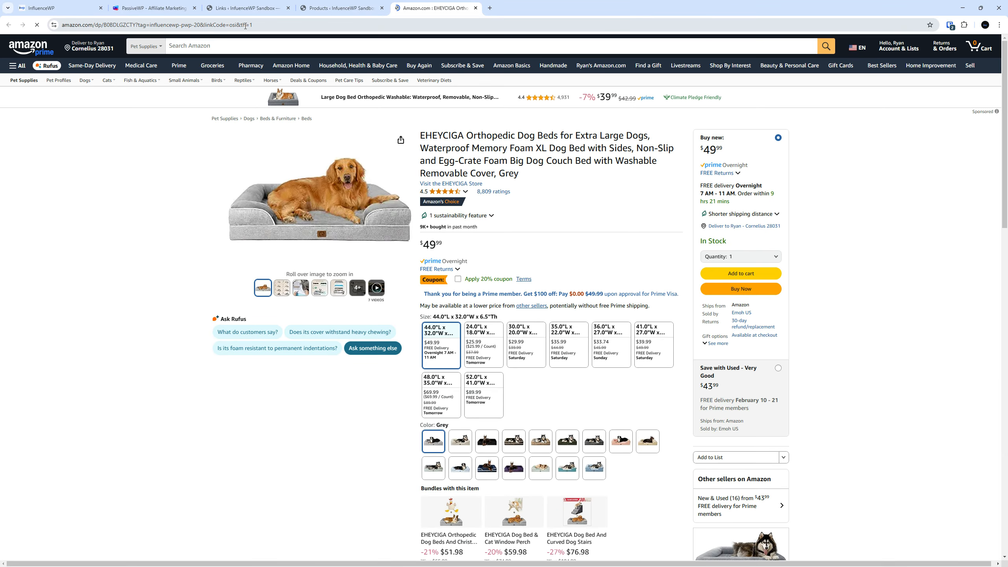
Copy the Amazon product page address into the IWP Dog Bed link's Target URL
click(245, 25)
right_click(260, 25)
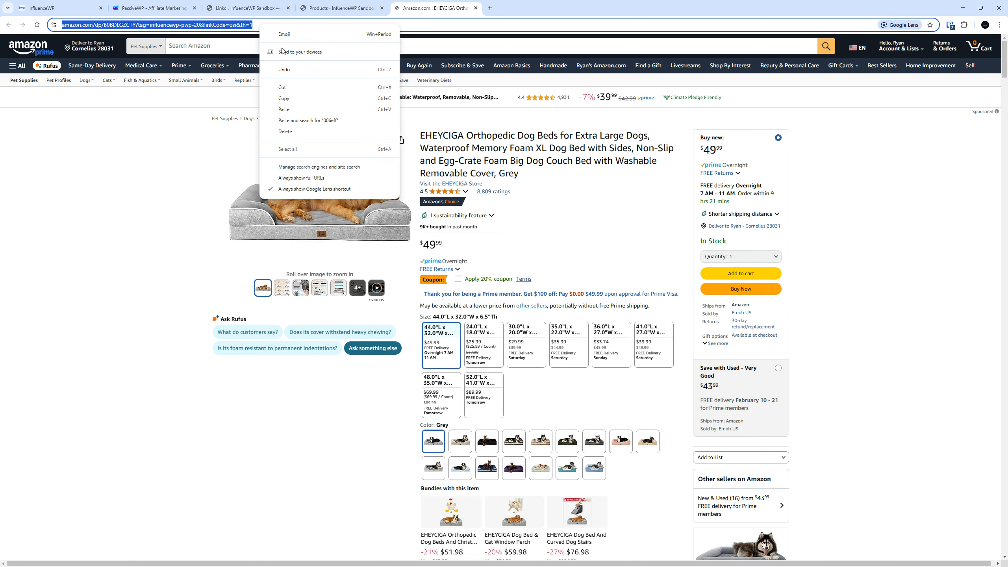
click(298, 99)
click(340, 8)
click(267, 6)
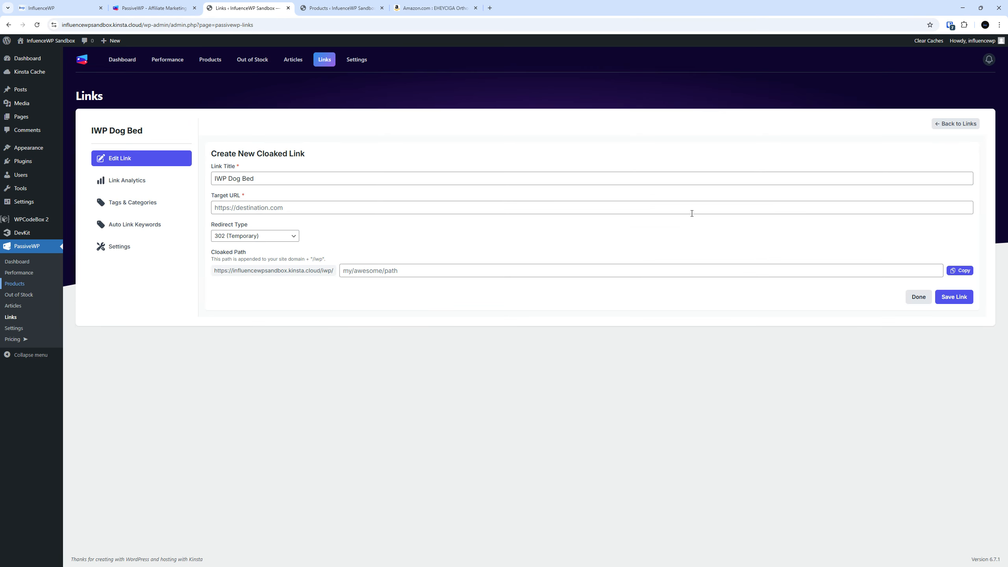
click(266, 208)
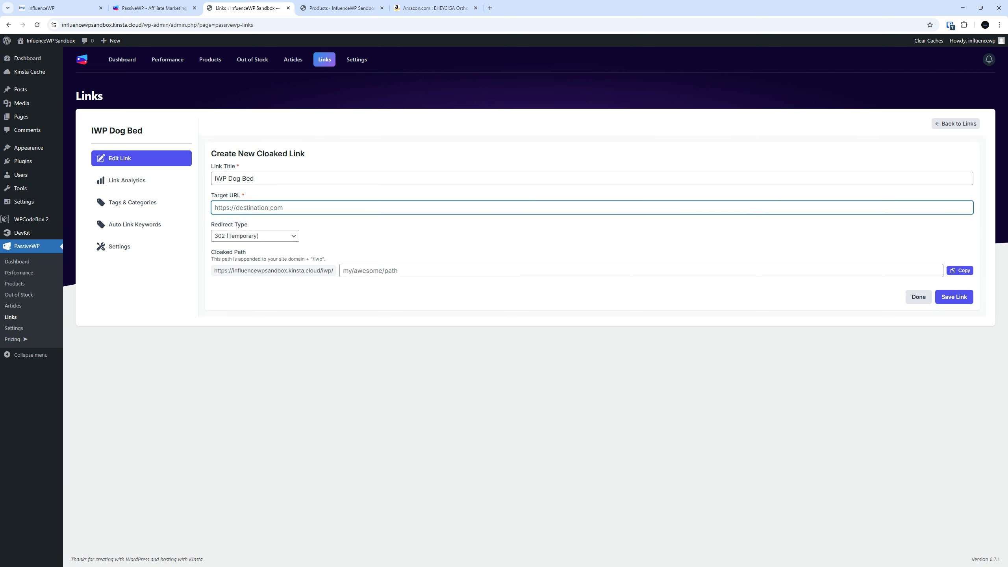
key(ctrl+v)
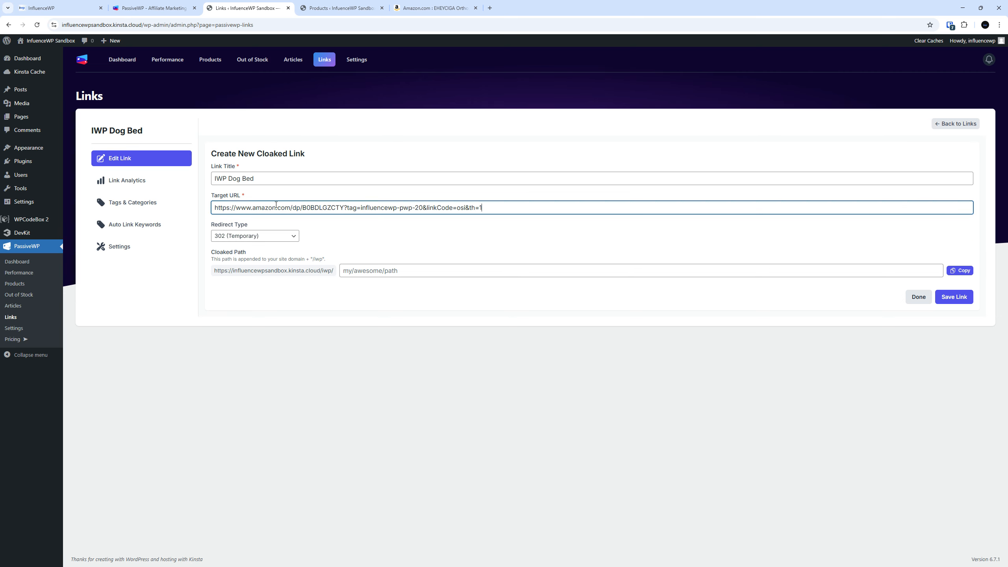
Leave the link's redirect type at 302 (Temporary)
click(416, 6)
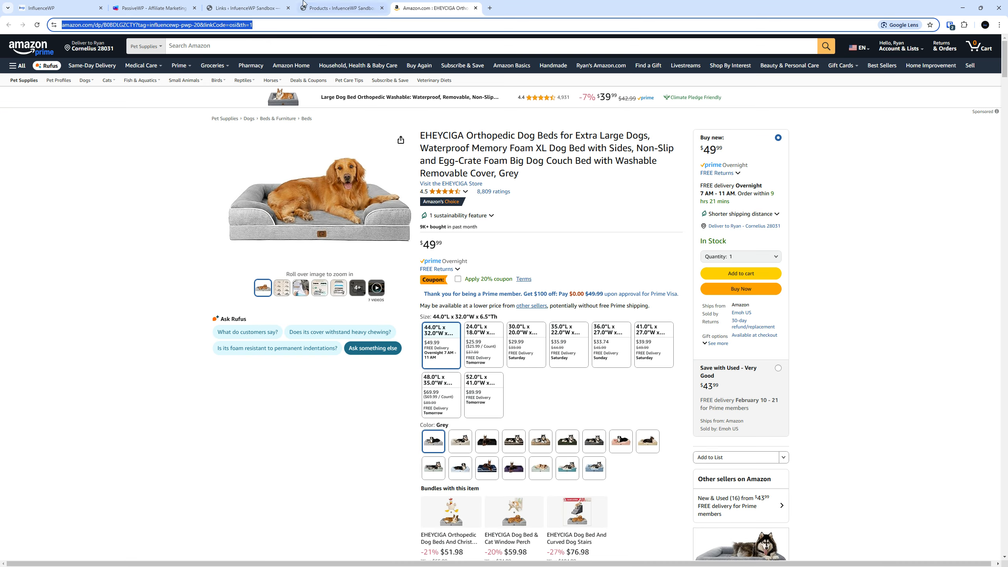
click(267, 5)
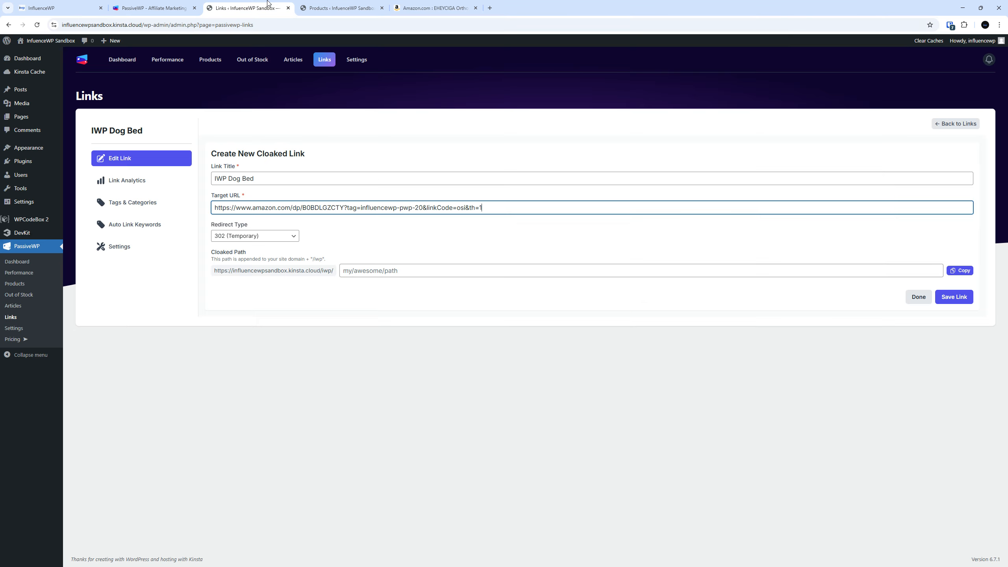
click(260, 239)
click(259, 237)
click(258, 237)
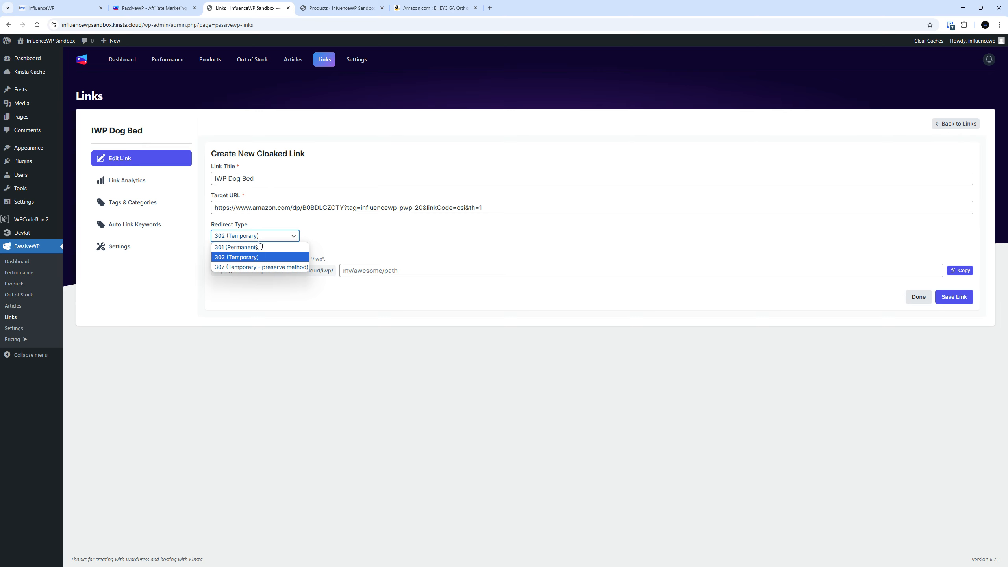
click(260, 242)
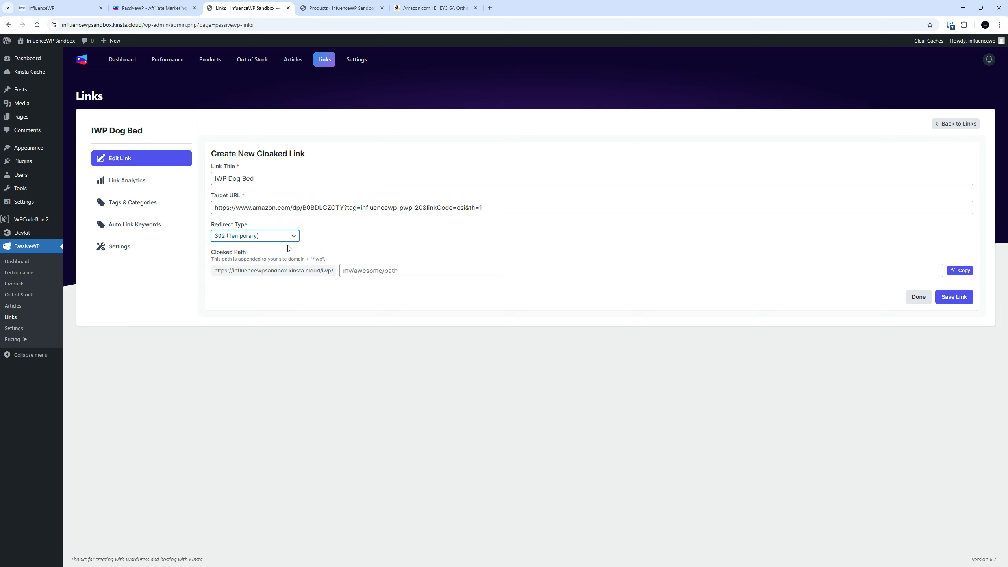
click(397, 267)
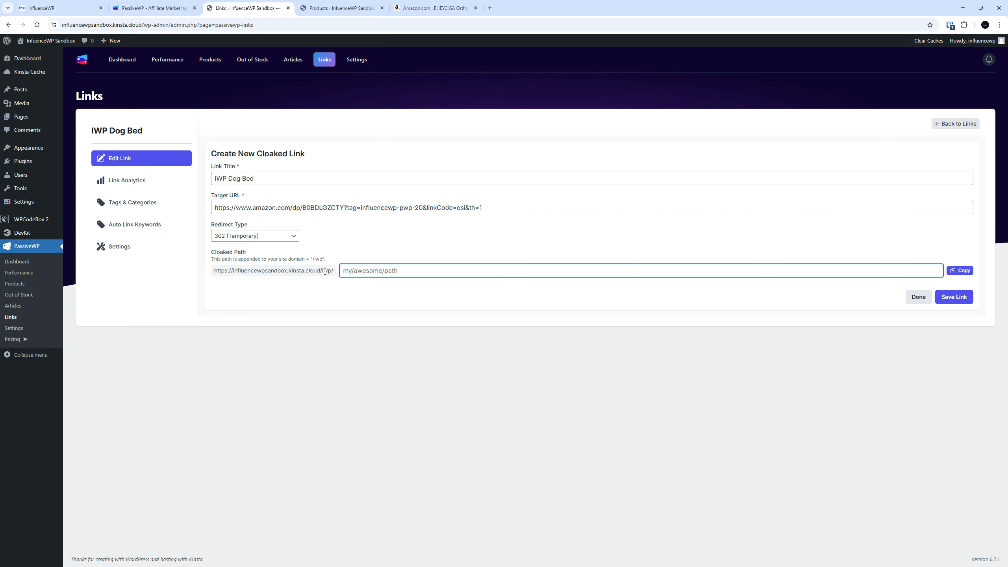
Enter 'dogbed' as the link's cloaked path
click(340, 270)
text(dogbed)
drag(215, 271, 362, 270)
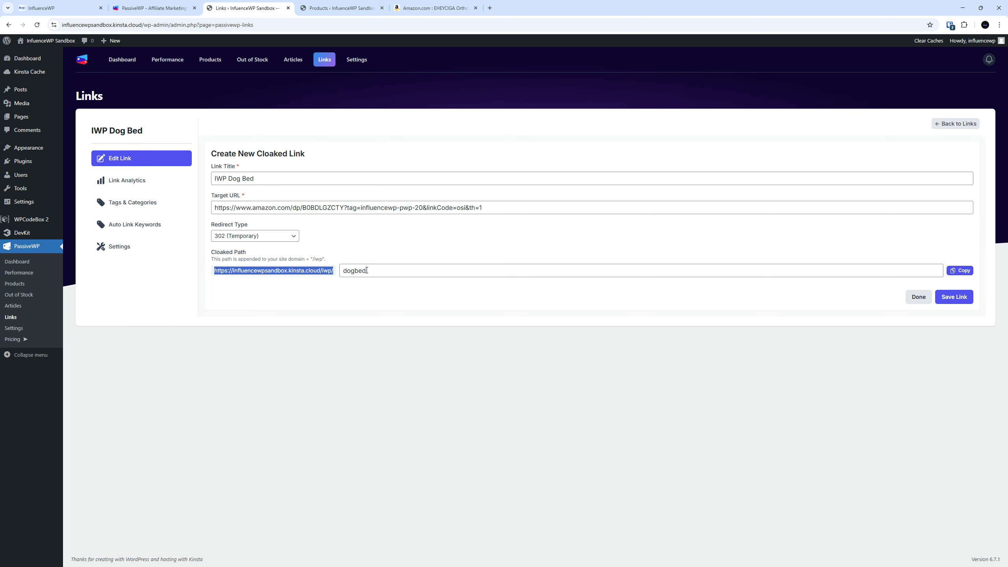
click(366, 270)
Copy the full iwp/dogbed cloaked address and save the link
click(432, 8)
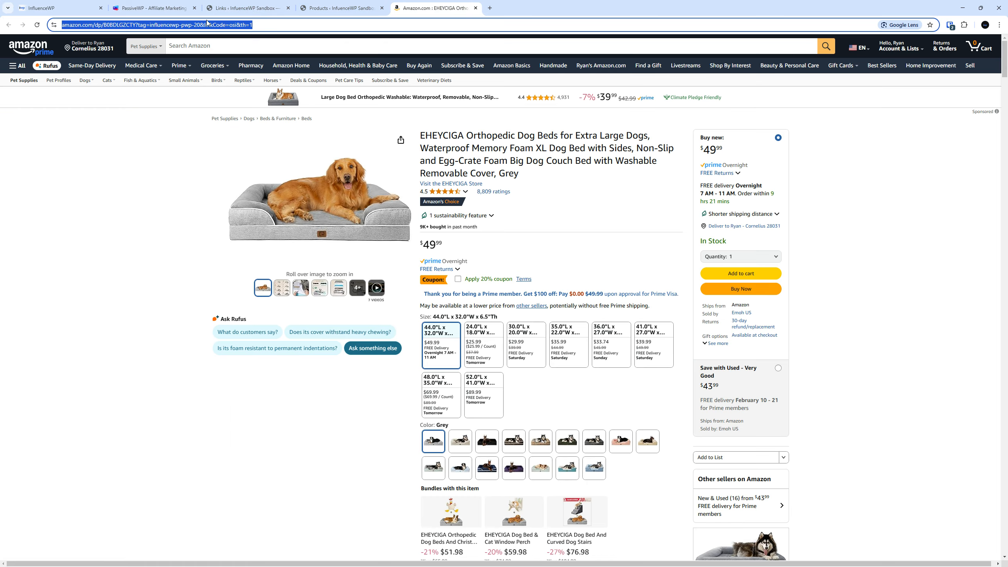
click(248, 8)
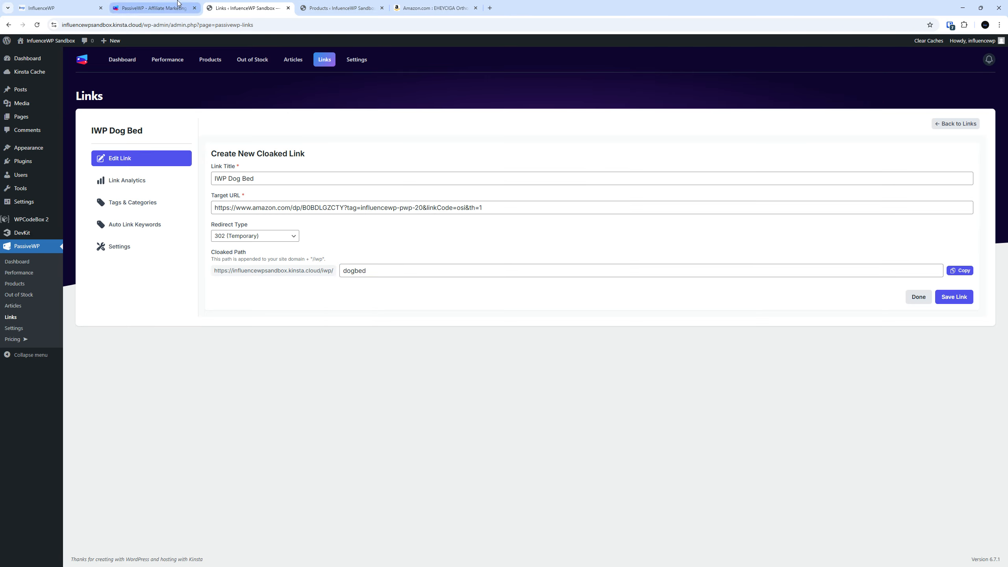
click(151, 8)
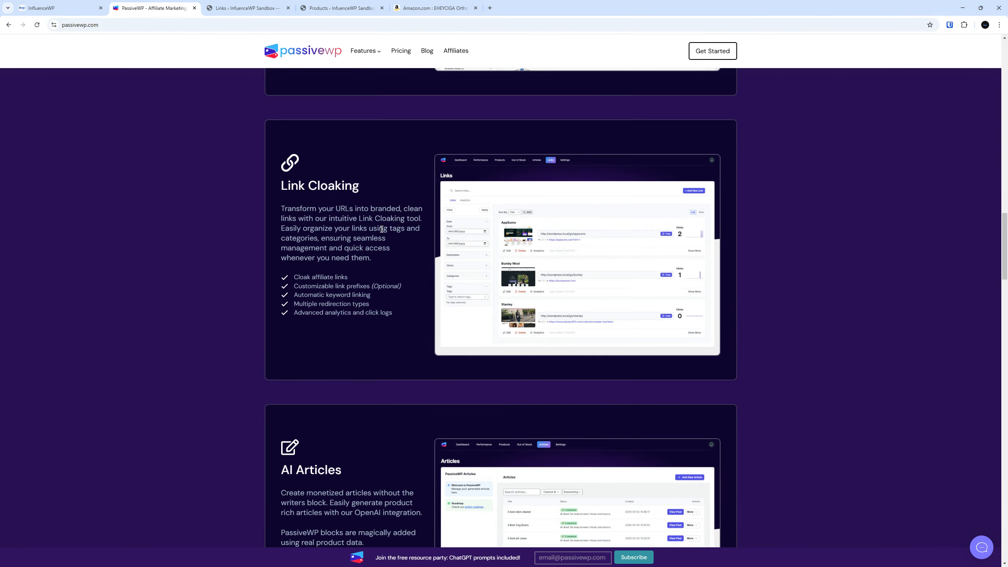
click(246, 8)
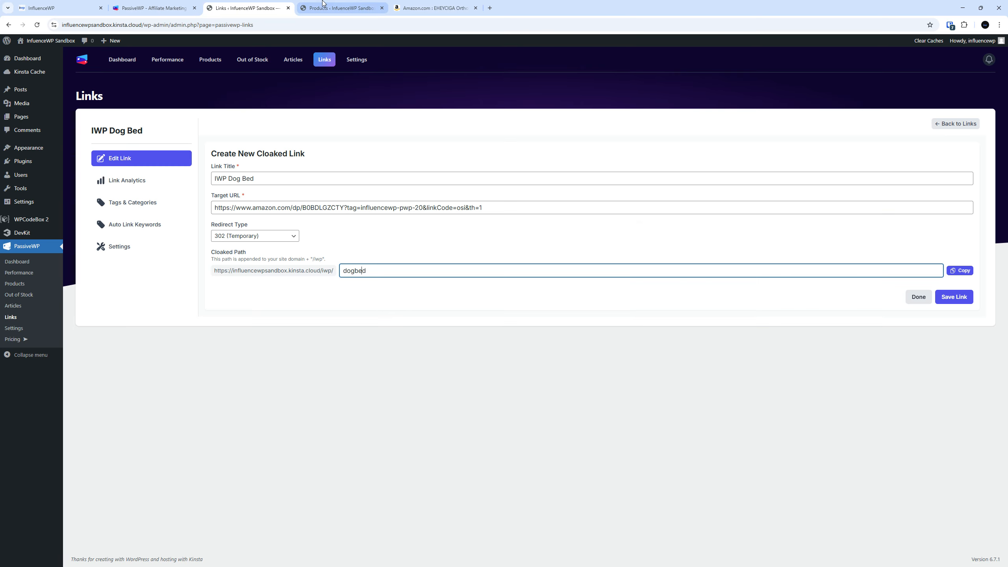
click(959, 271)
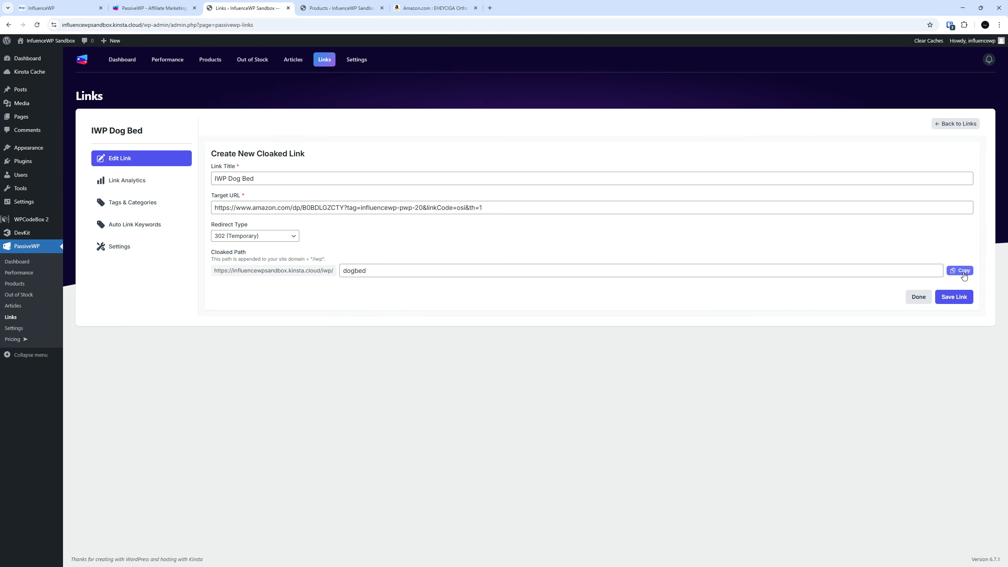
click(964, 298)
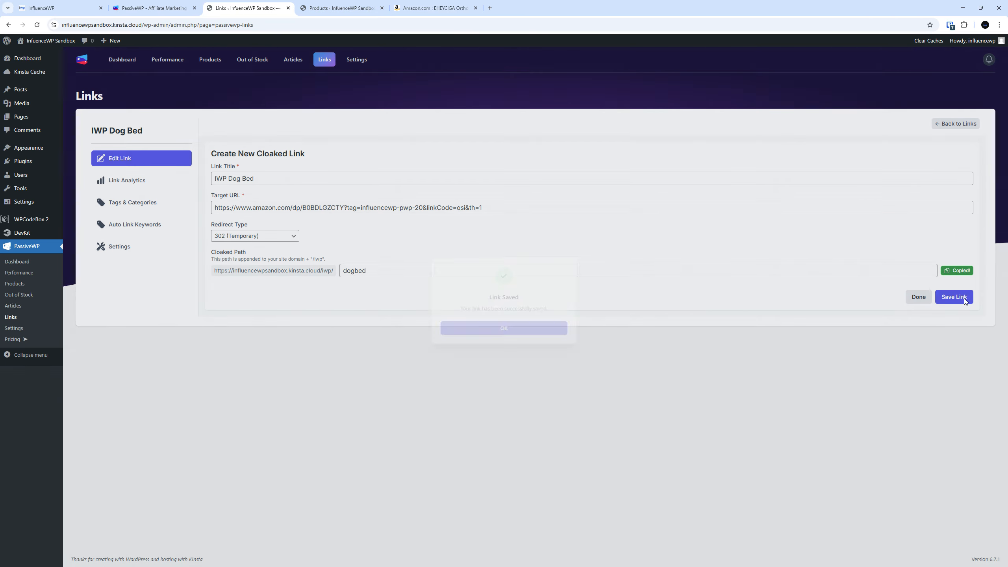
click(552, 330)
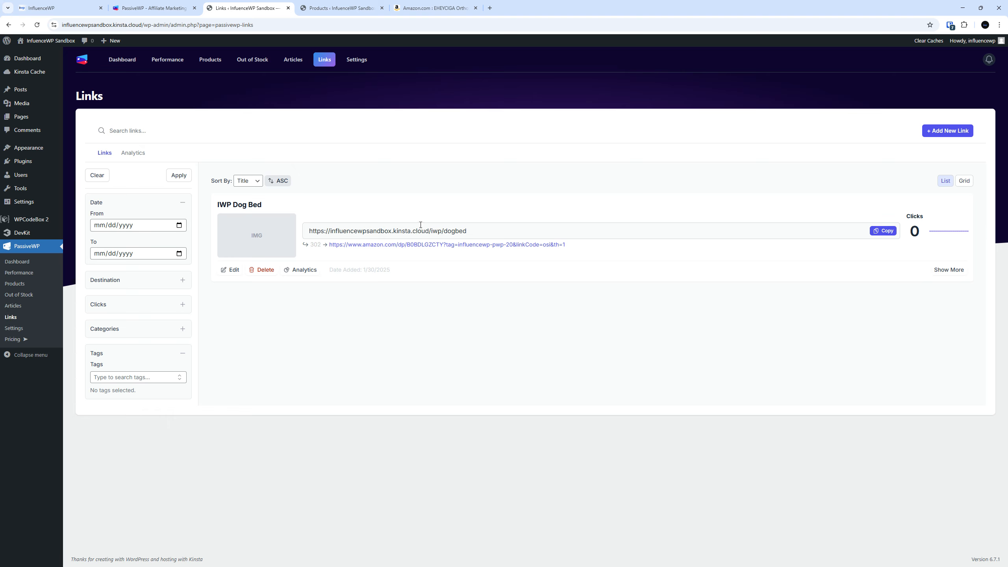
Open the IWP Dog Bed link's editor, check its analytics, and view its empty Tags & Categories
click(885, 229)
click(233, 270)
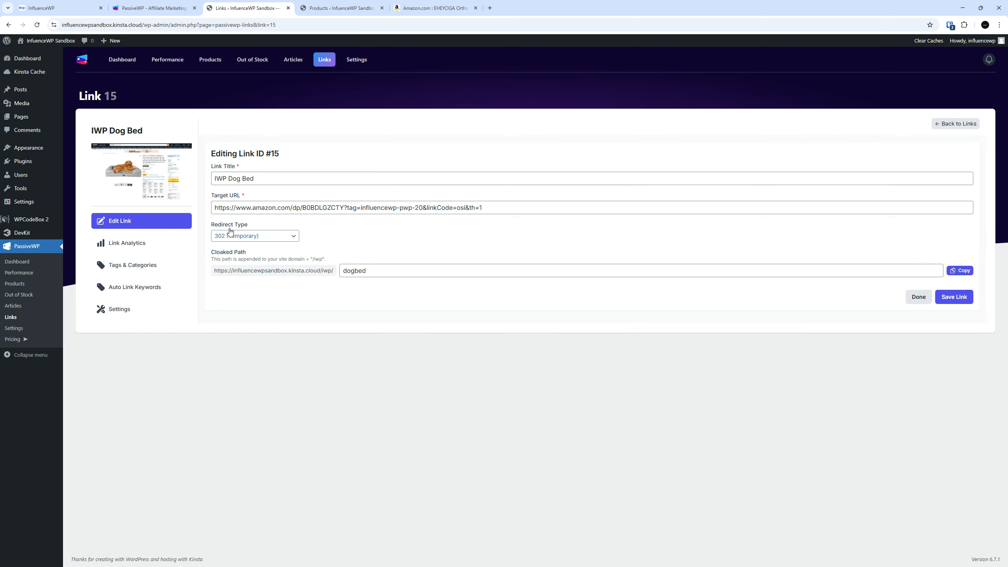
click(145, 246)
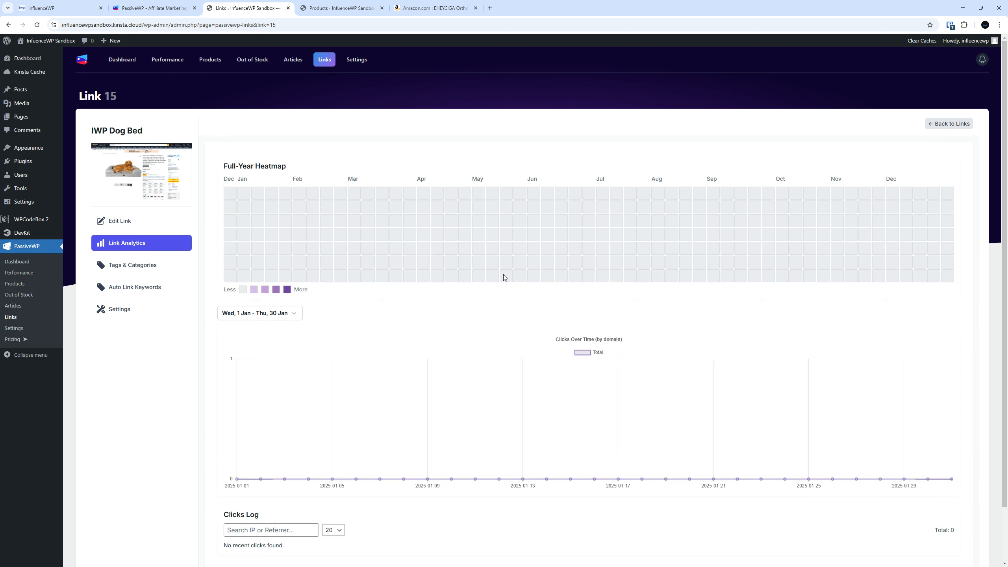
scroll(445, 304, down, 3)
scroll(322, 192, up, 3)
scroll(106, 278, down, 3)
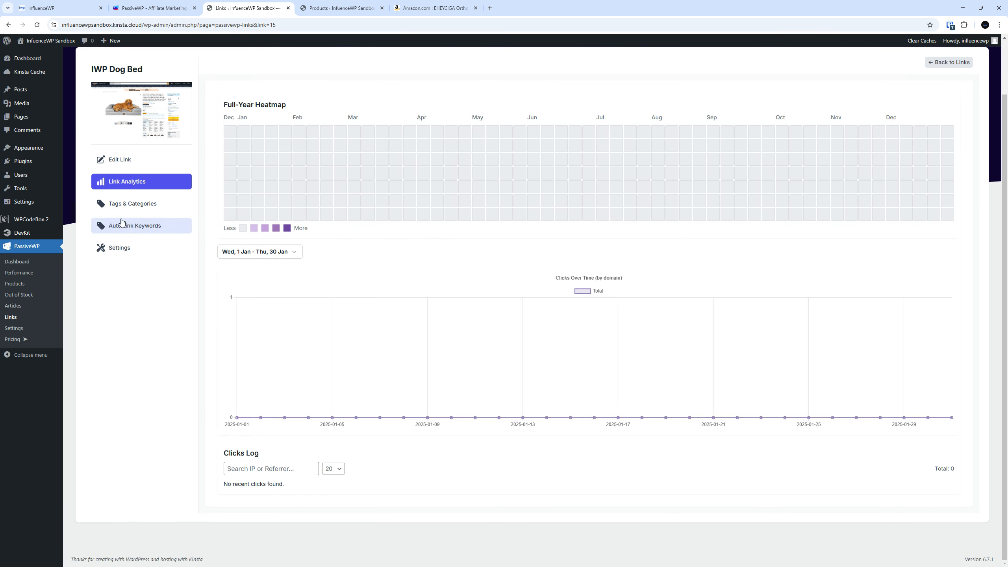
click(127, 204)
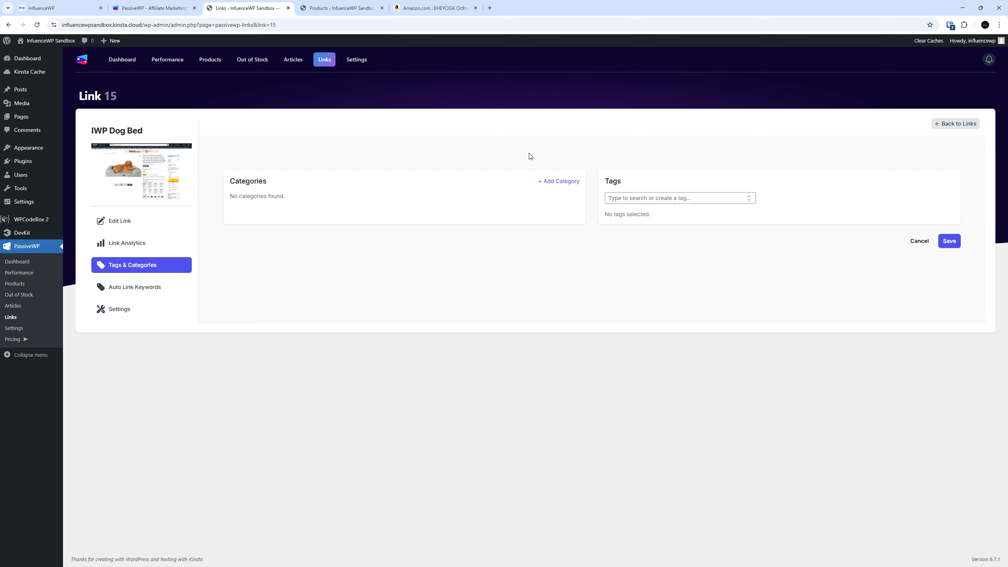
Create a new link category named 'IWP Pets'
click(560, 181)
click(486, 297)
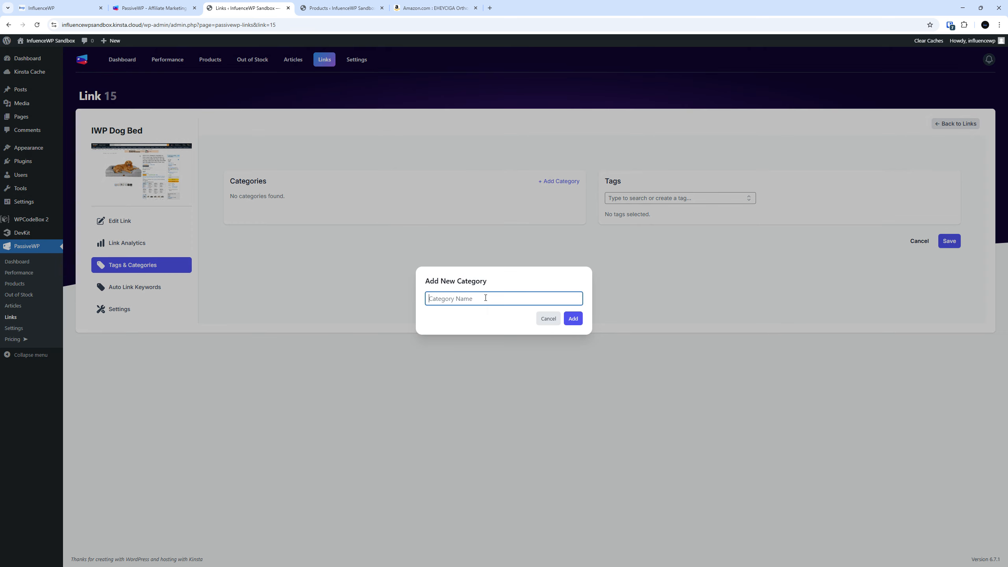
text(W)
key(BackSpace)
text(IWP Pets)
click(573, 321)
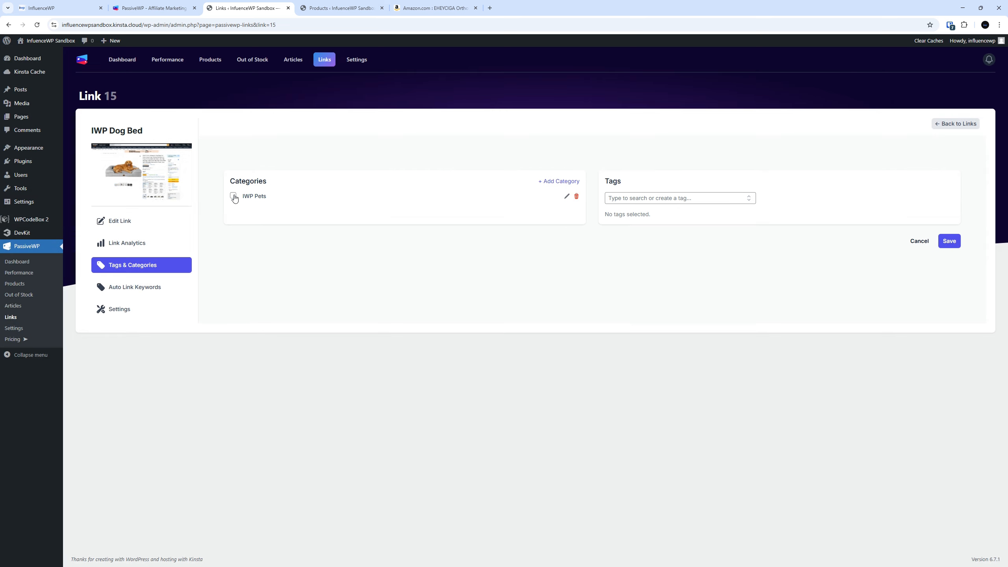
Assign the link to IWP Pets, tag it Dog Bed, and save
click(235, 197)
click(661, 202)
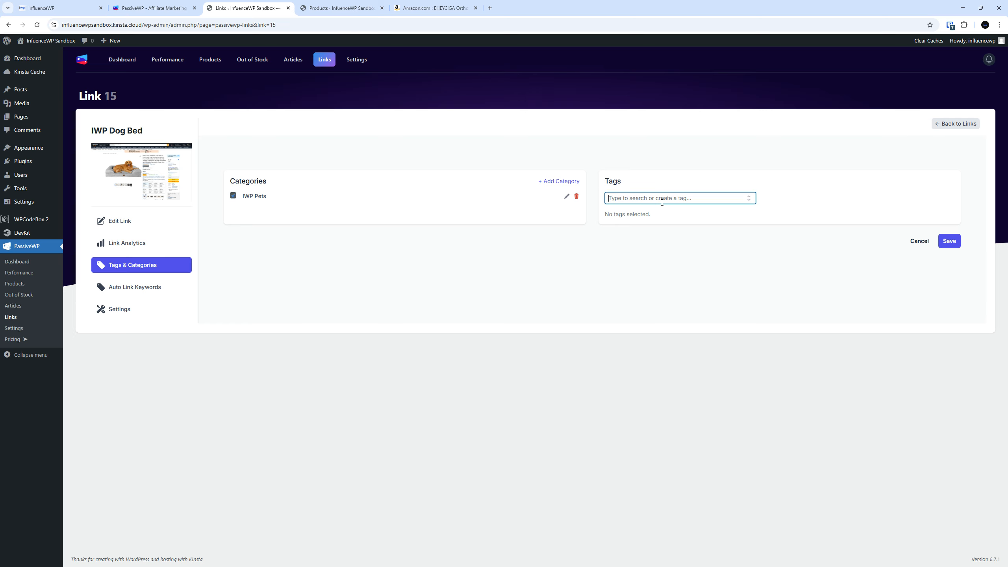
text(Dog Bed)
click(648, 215)
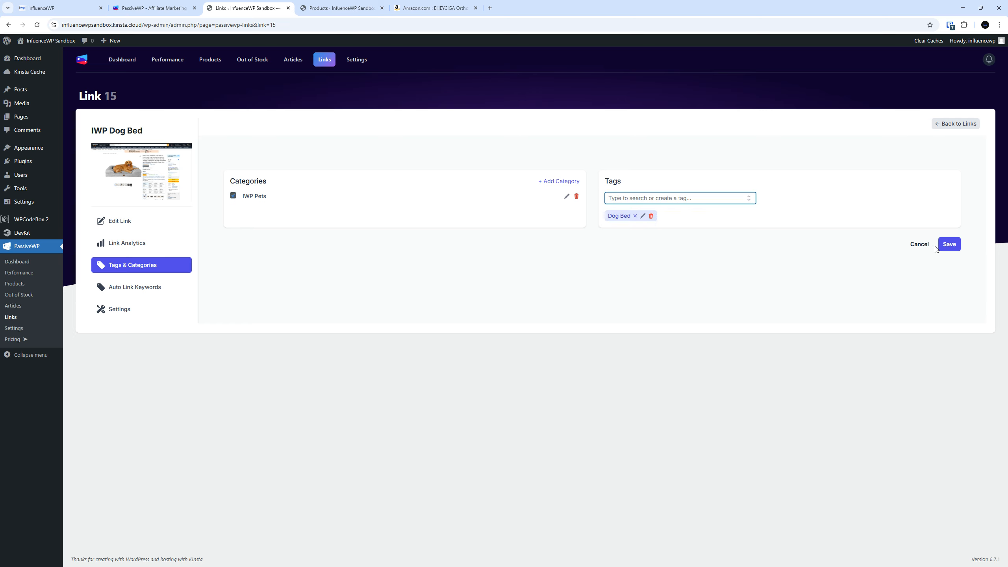
click(947, 244)
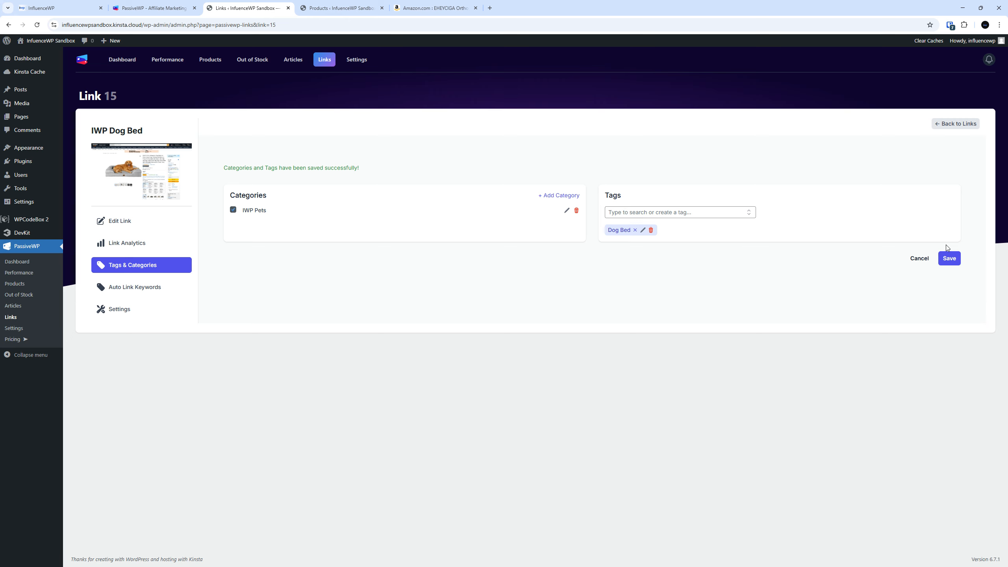
click(139, 291)
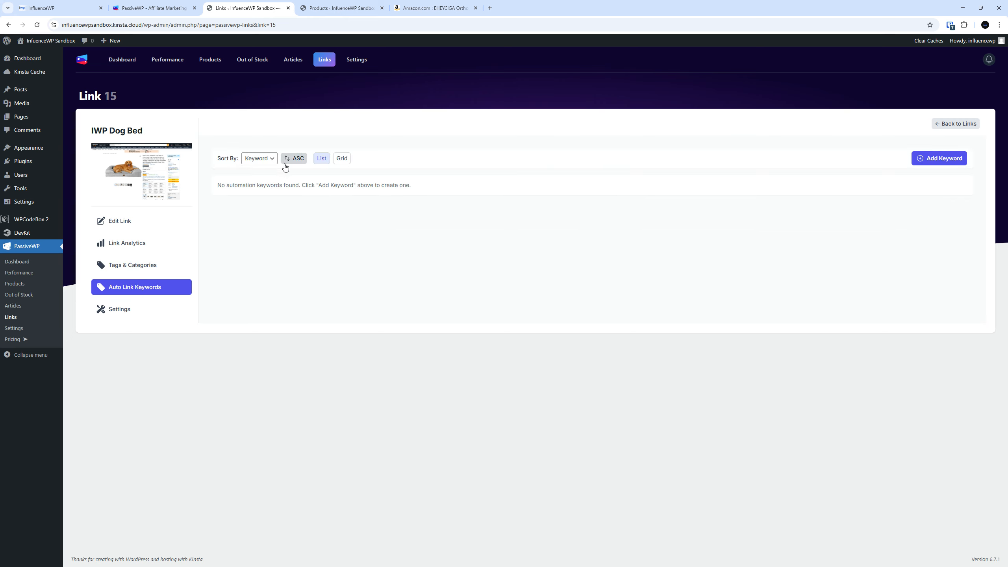
Add 'Dog Bed' as an auto-link keyword for the IWP Dog Bed link
click(930, 161)
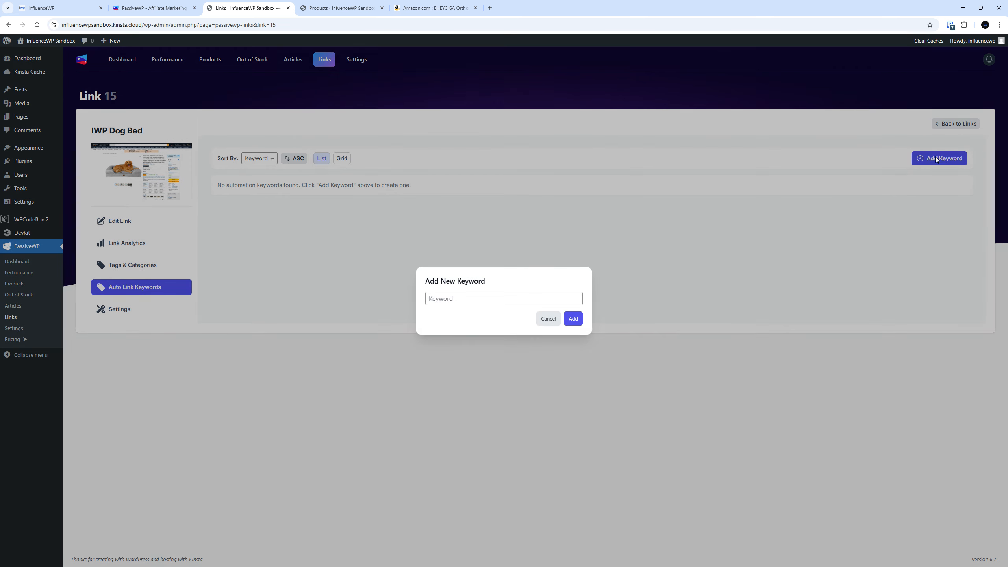
click(550, 294)
text(Dog M)
text(ed)
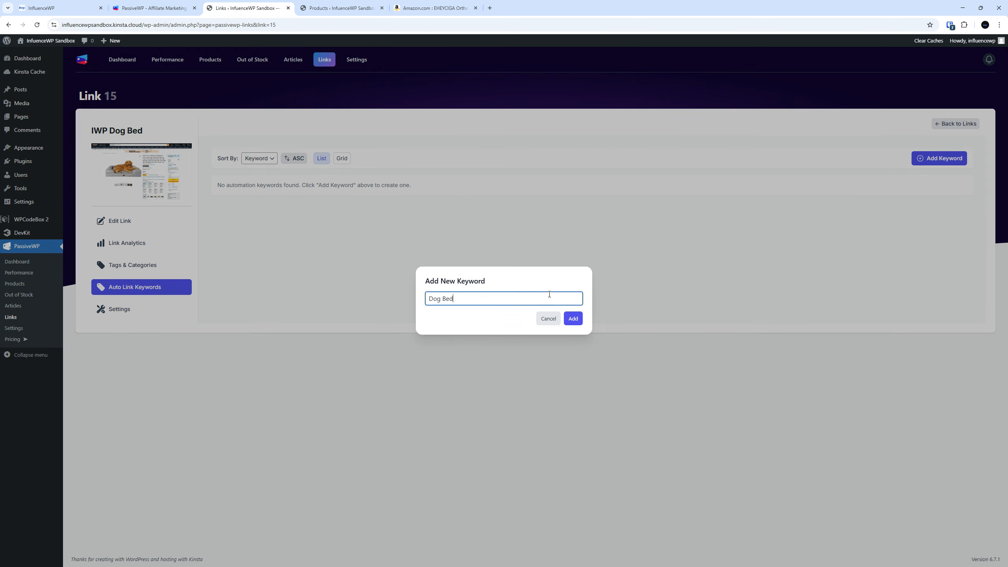
key(BackSpace)
key(BackSpace)
key(BackSpace)
key(BackSpace)
key(BackSpace)
text(Dodg)
key(BackSpace)
key(BackSpace)
text(g Bed)
click(574, 318)
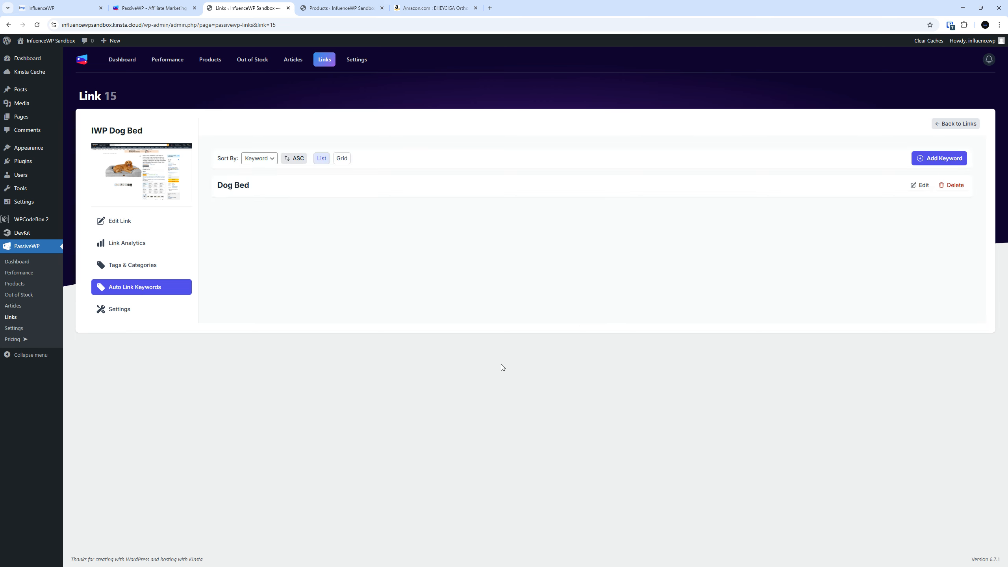
click(104, 313)
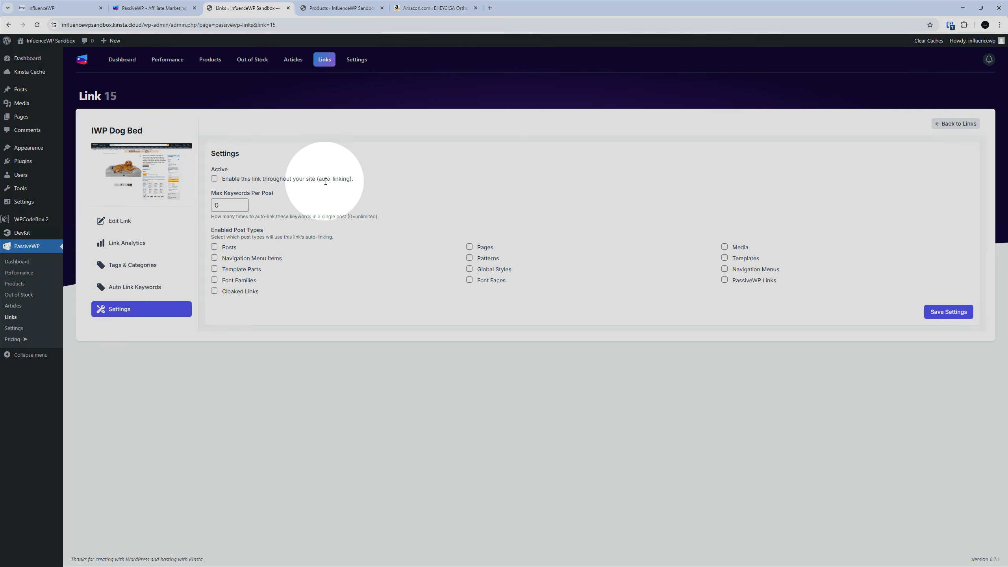
Activate auto-linking in Posts with max 5 keywords per post and save the settings
click(214, 178)
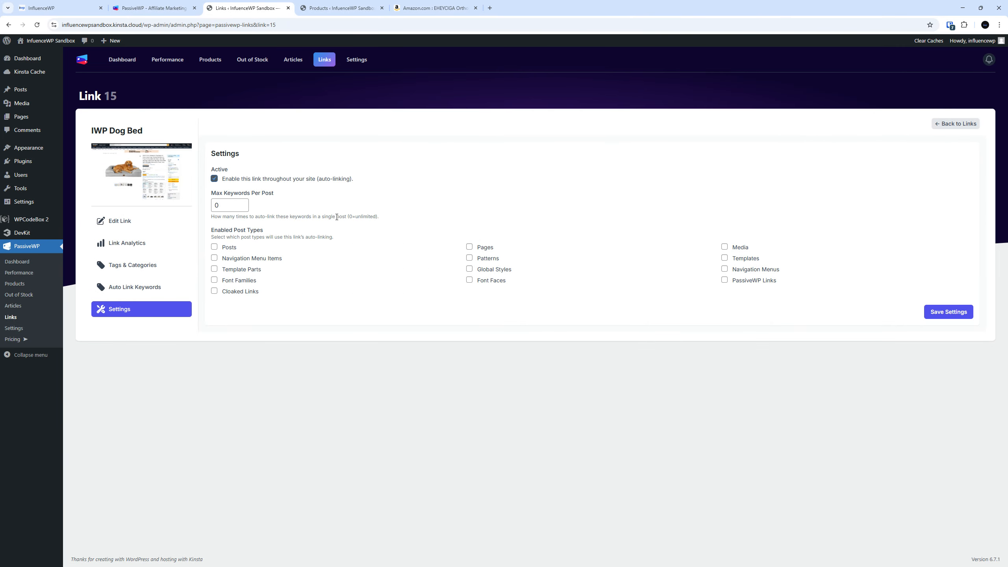
click(214, 247)
key(shift+Tab)
text(5)
click(942, 314)
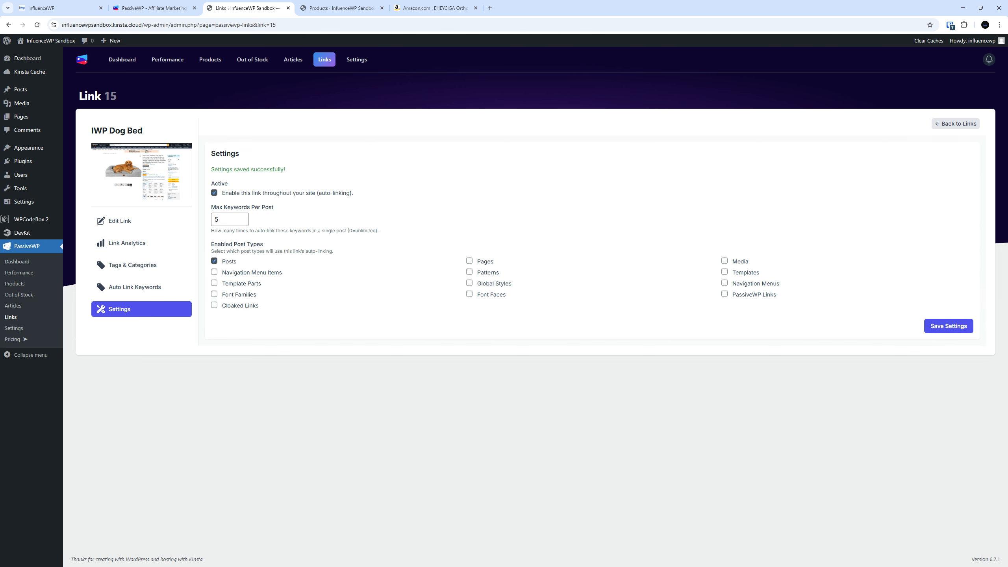
click(15, 307)
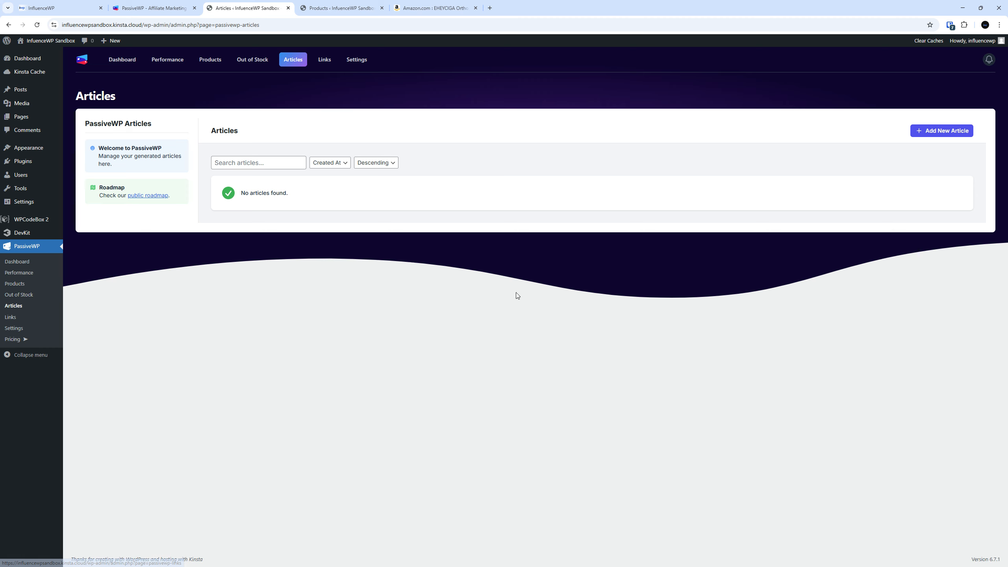
Start a Best of List article titled 'Best Dog Beds' with topic 'Dog Beds'
click(940, 133)
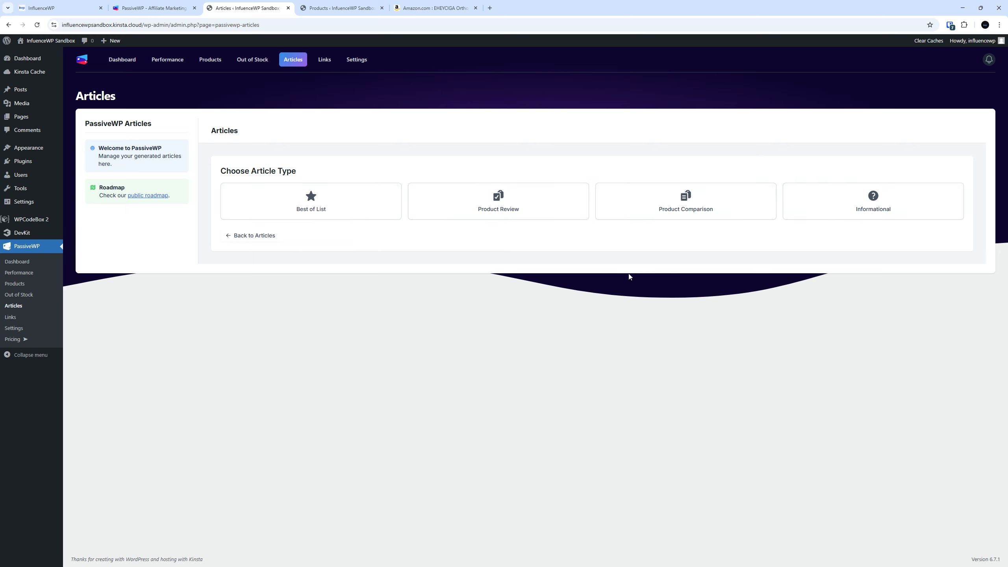
click(889, 204)
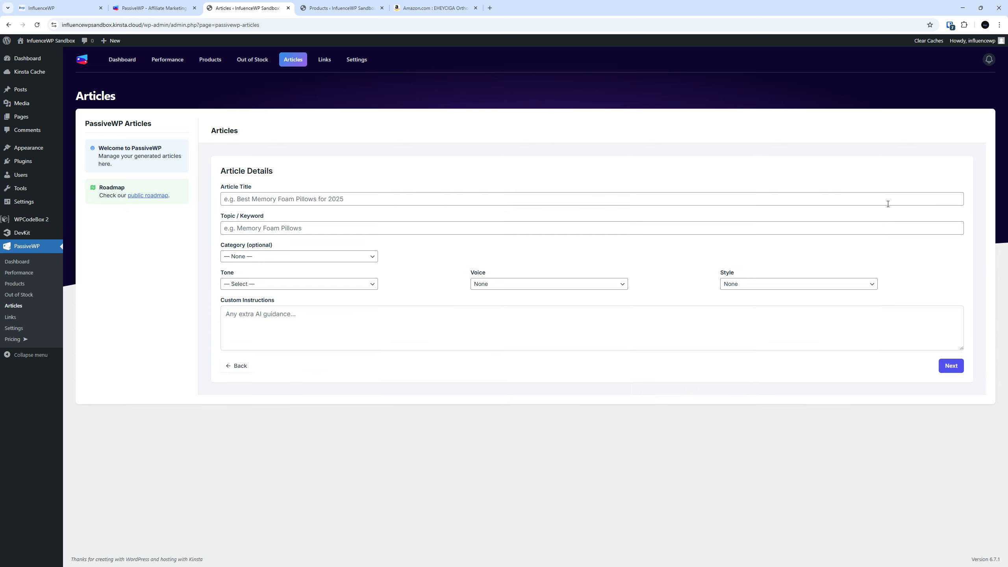
click(307, 198)
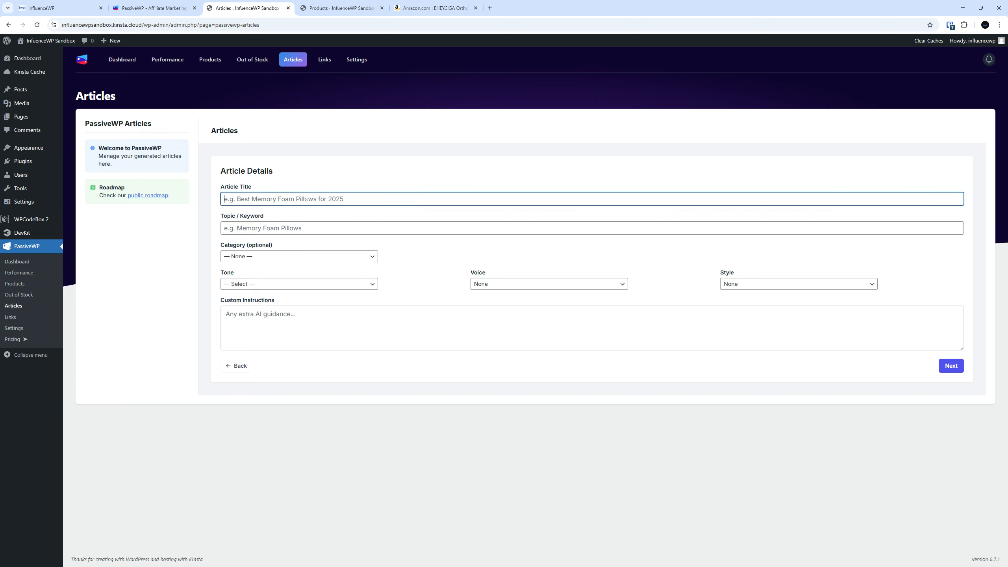
text(Bed)
text(t)
click(240, 366)
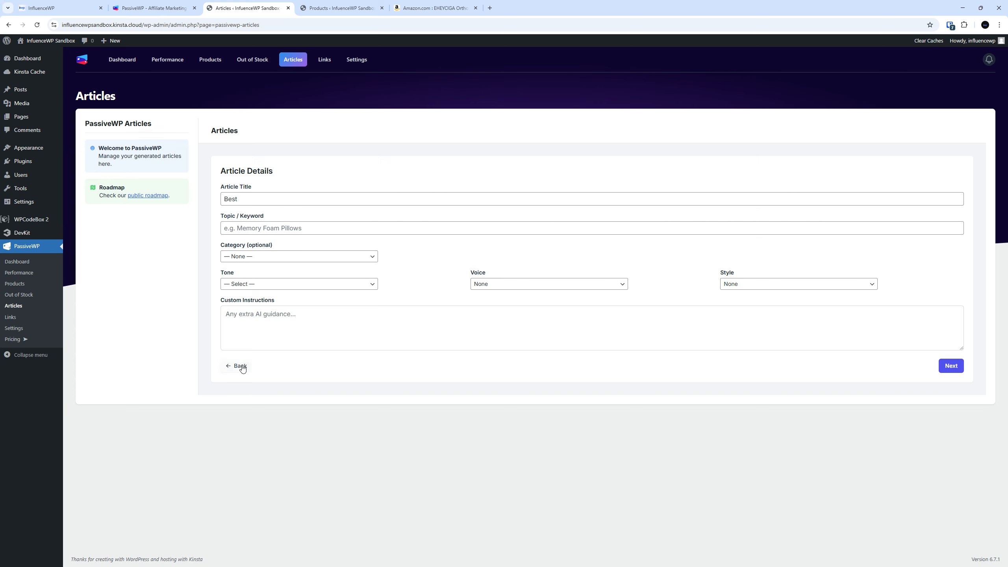
click(326, 198)
click(266, 199)
text(Dog Beds)
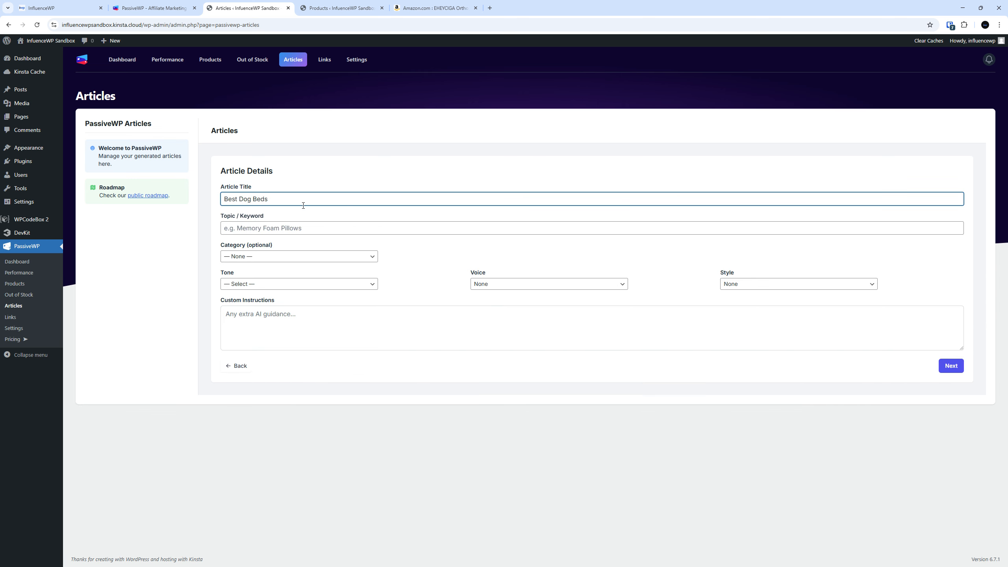
click(272, 228)
text(Do)
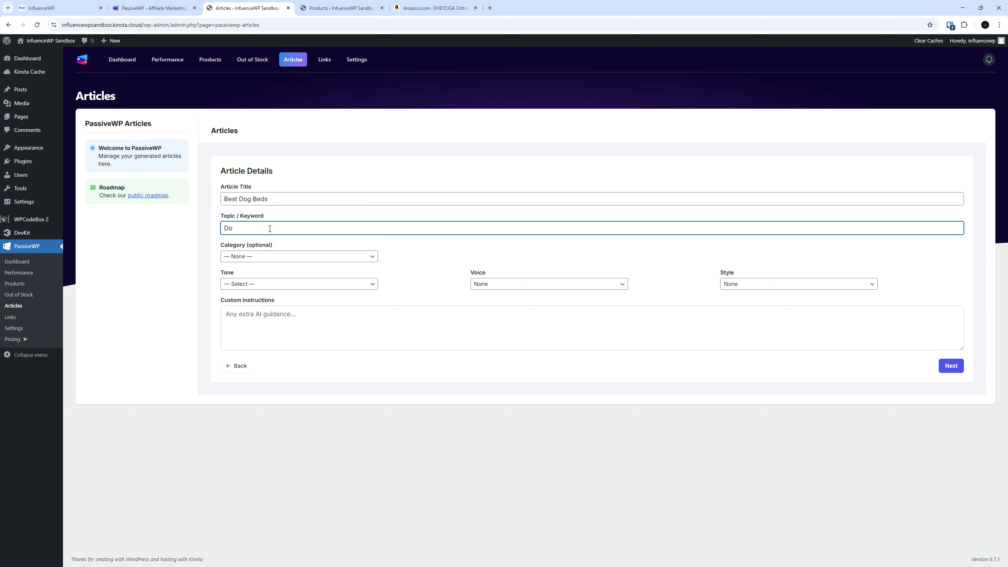
text(g Beds)
Set category PetSupplies, tone Friendly, voice First-person, style Casual, and continue to Products
click(265, 256)
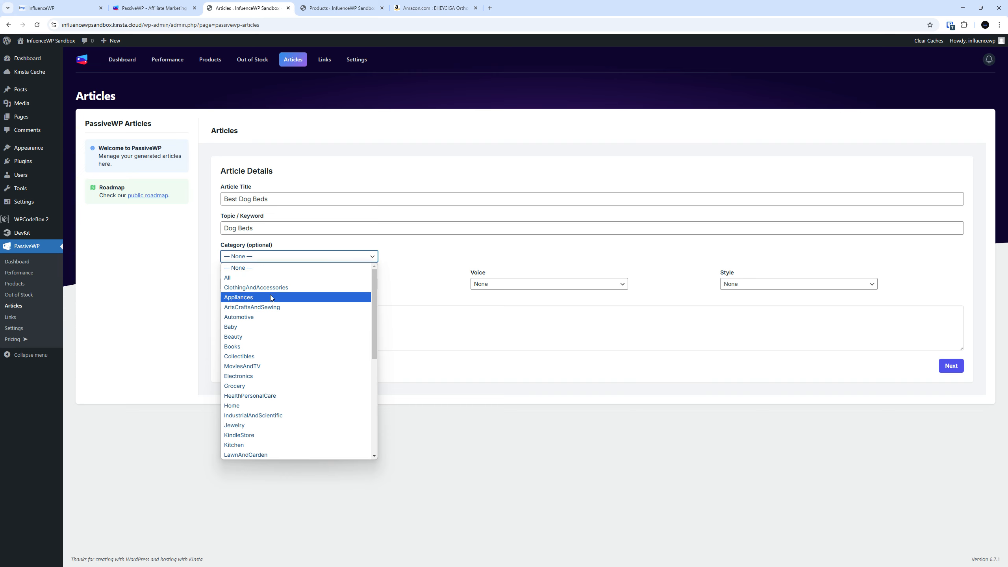
scroll(274, 324, down, 2)
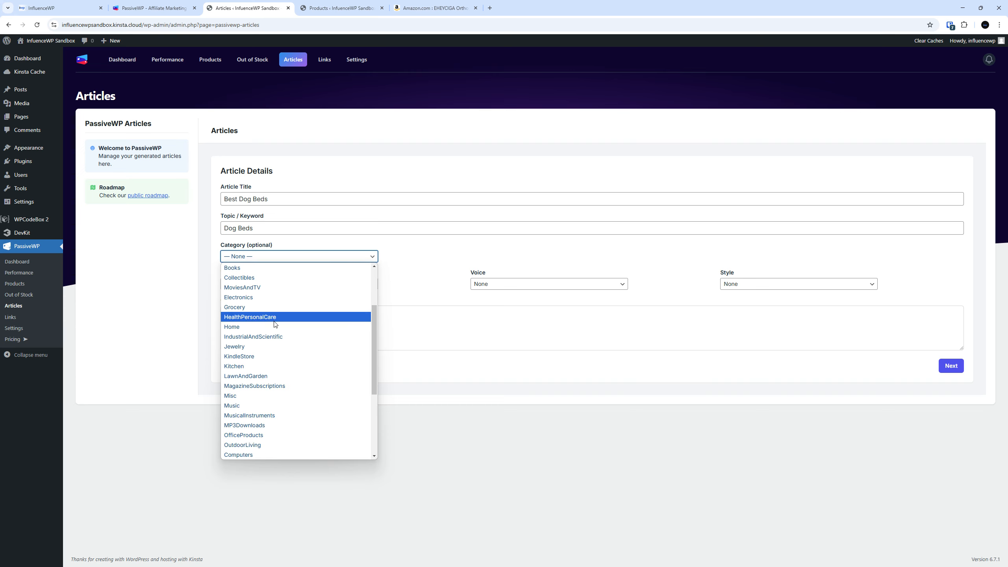
scroll(274, 325, down, 2)
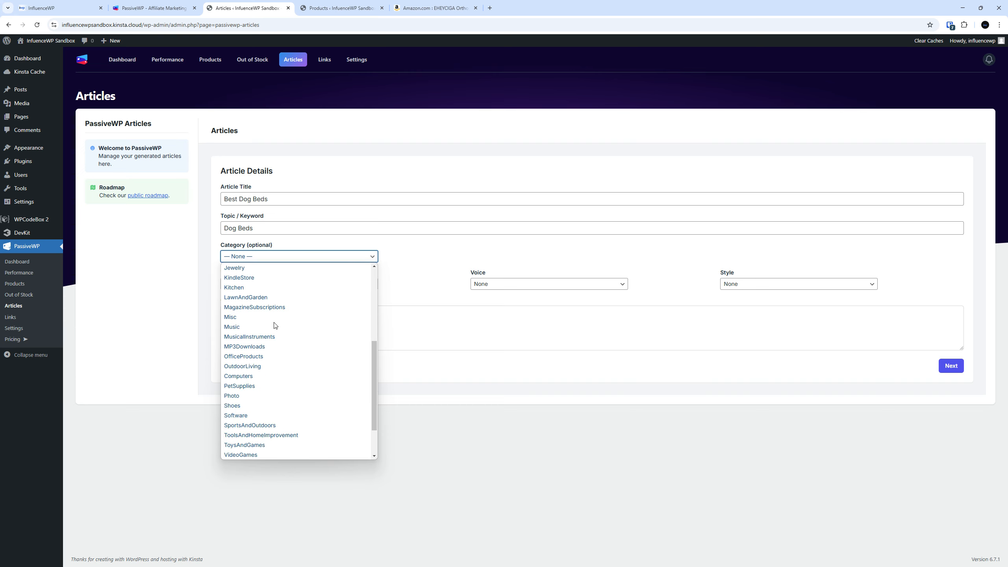
click(276, 382)
click(285, 284)
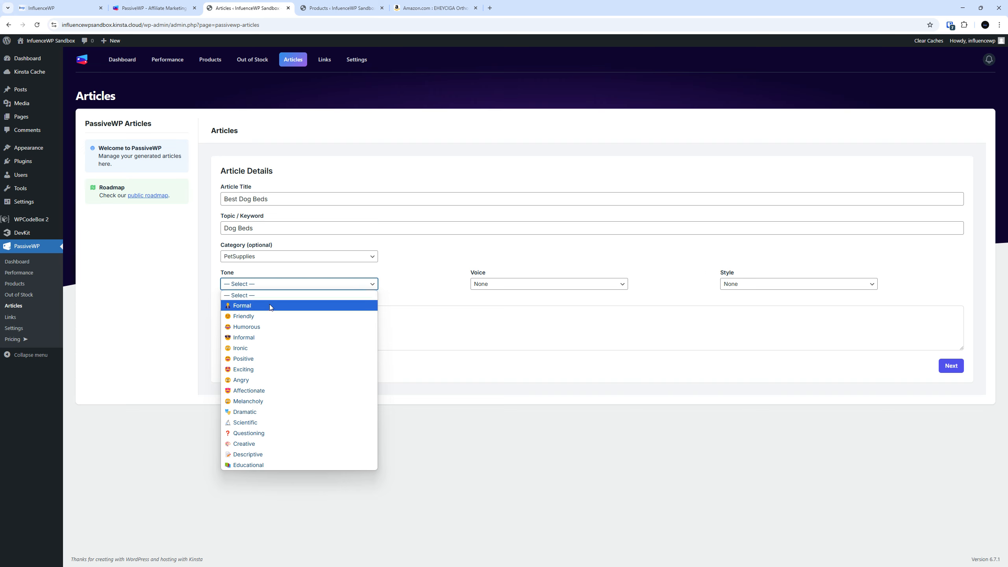
click(266, 316)
click(533, 283)
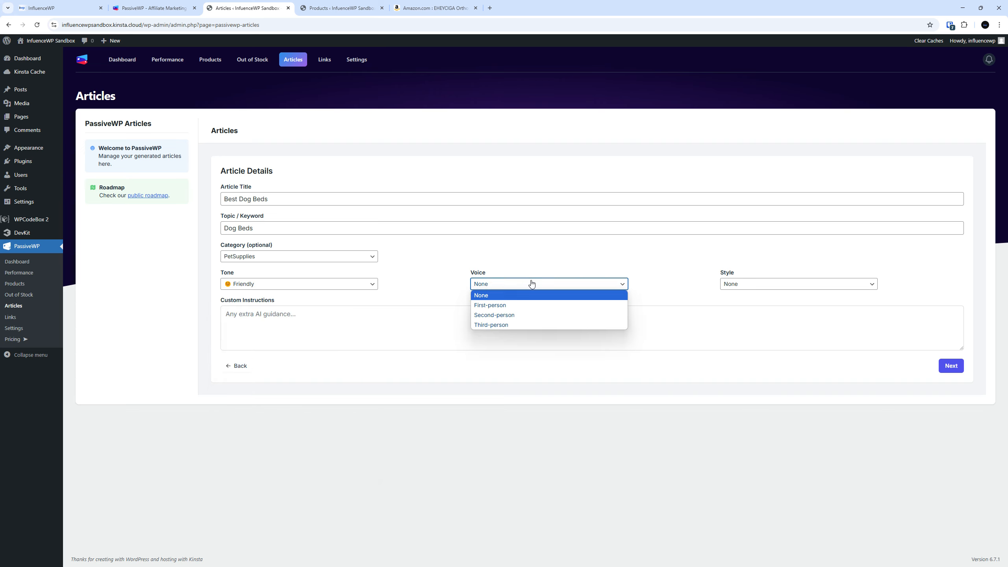
click(511, 306)
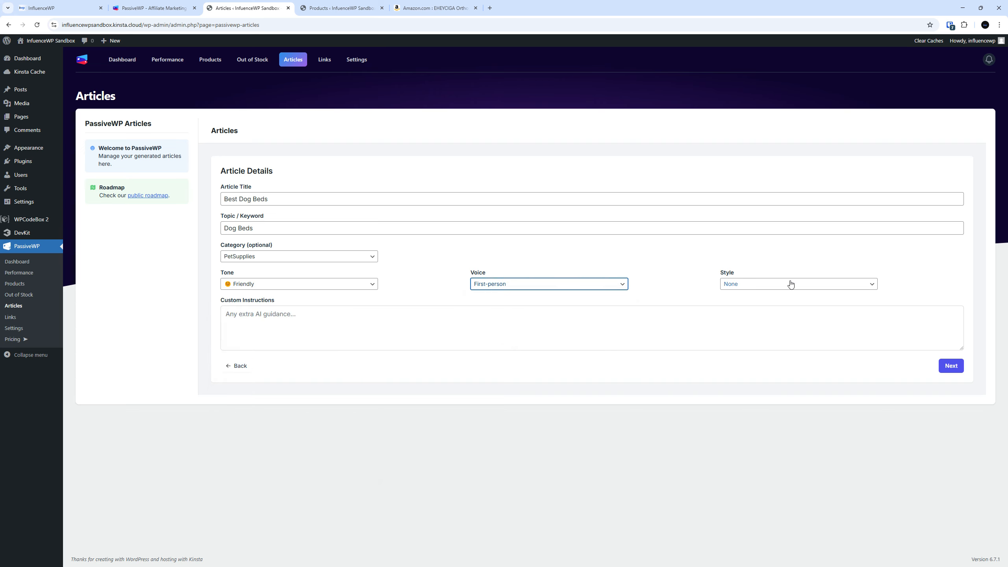
click(756, 285)
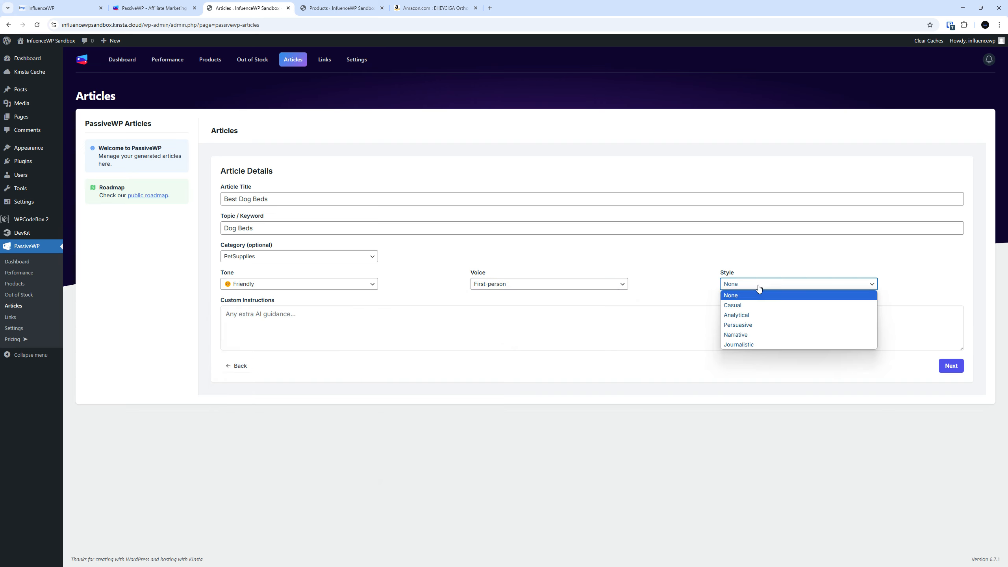
click(748, 309)
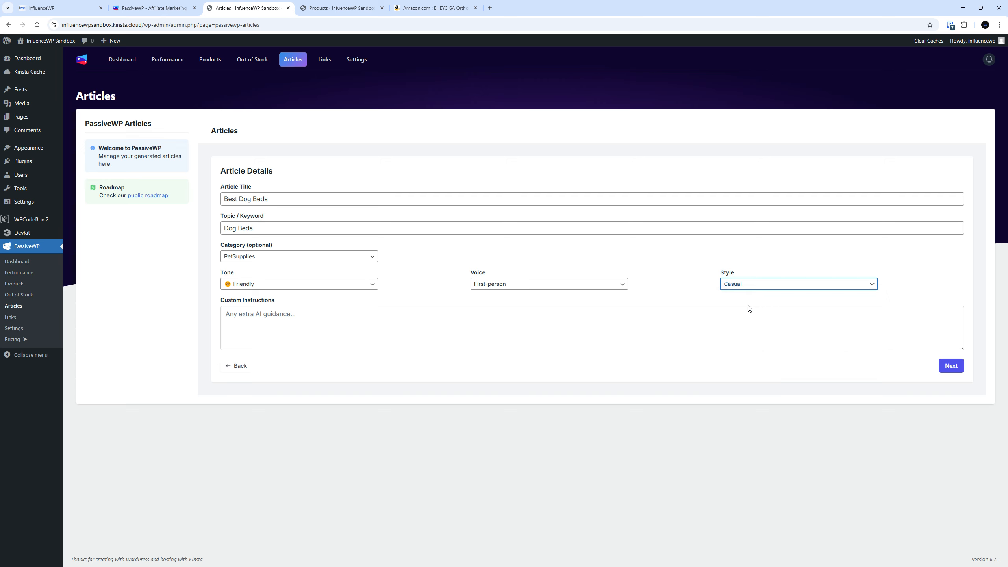
click(336, 322)
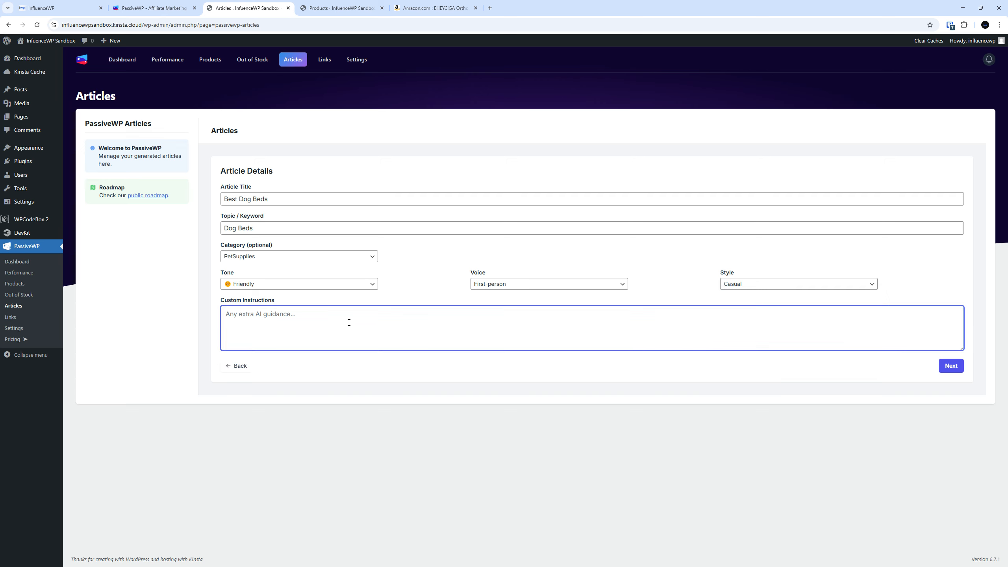
click(948, 365)
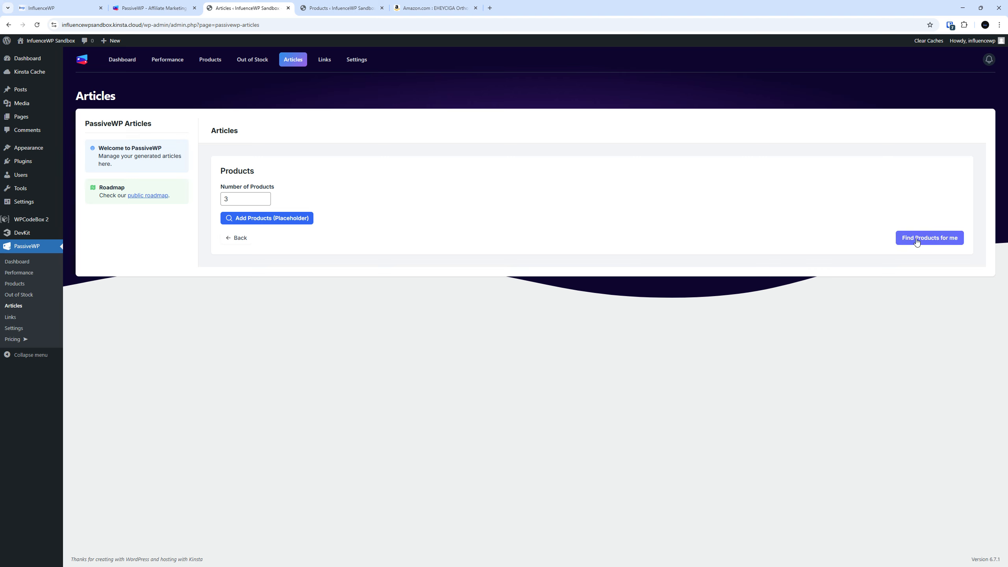
Let the plugin find 3 products, review the summary, and generate the article
click(933, 238)
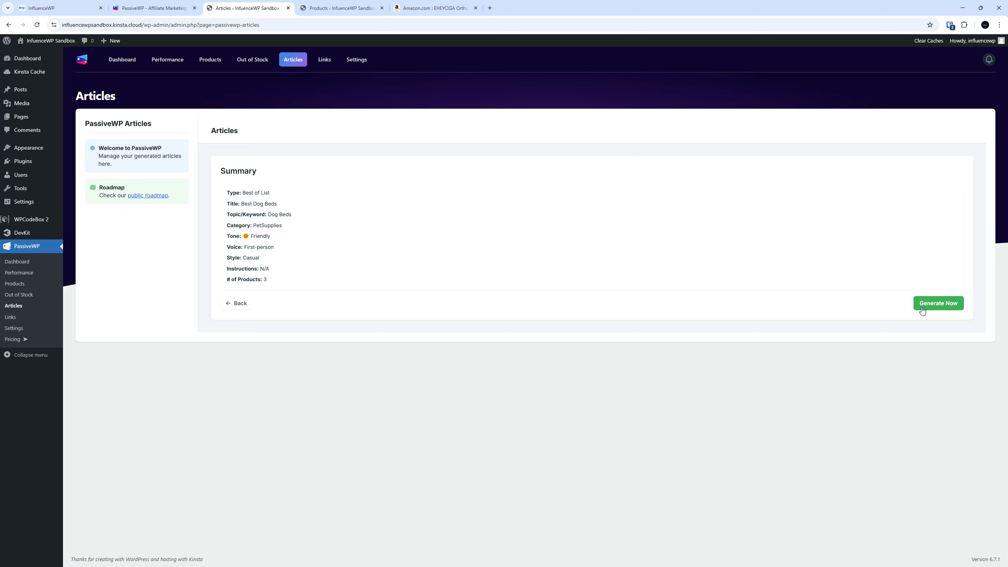
triple_click(270, 274)
click(285, 273)
drag(288, 279, 227, 189)
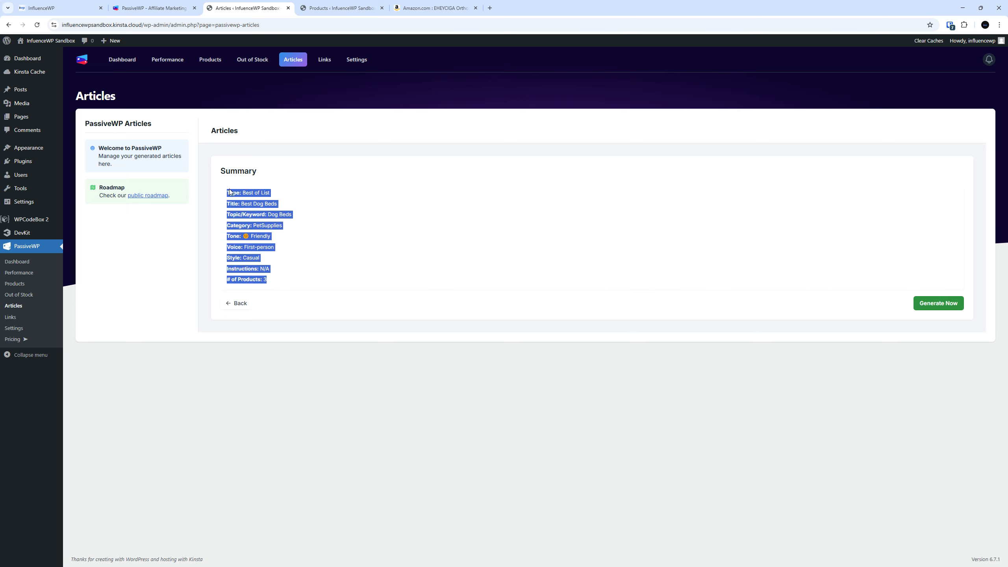
click(951, 304)
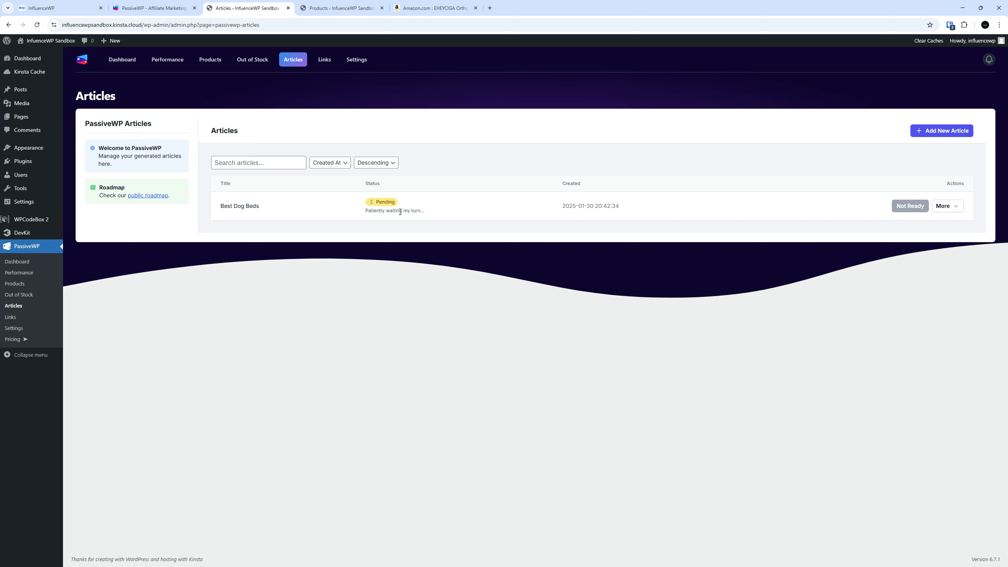
Check the More actions menu on the pending Best Dog Beds row
click(943, 207)
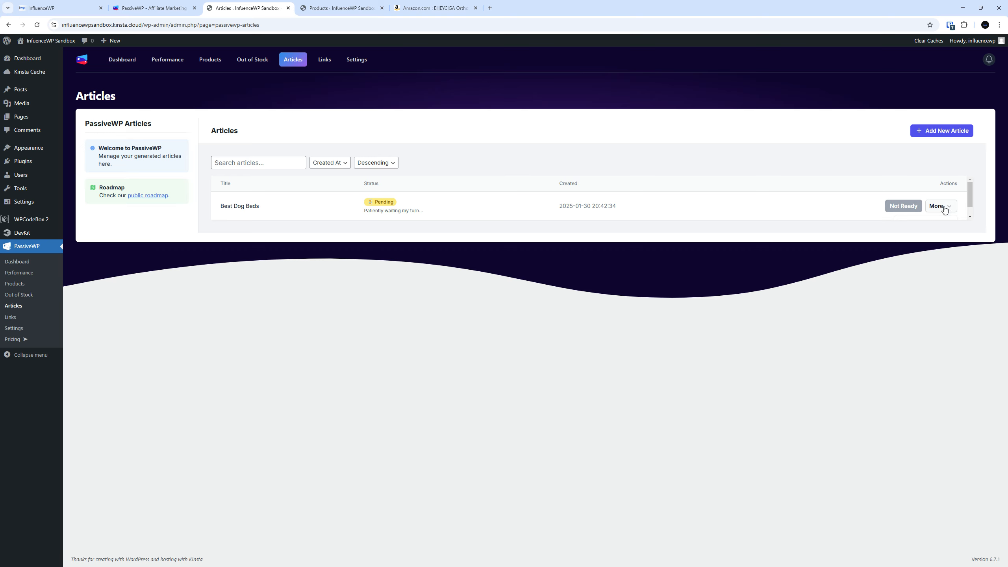
click(944, 207)
click(944, 206)
click(945, 206)
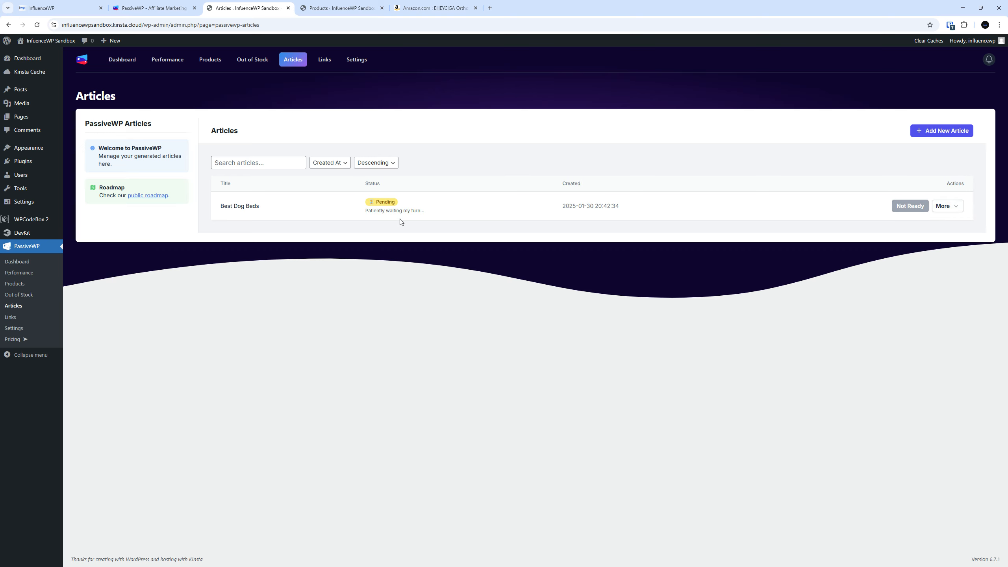
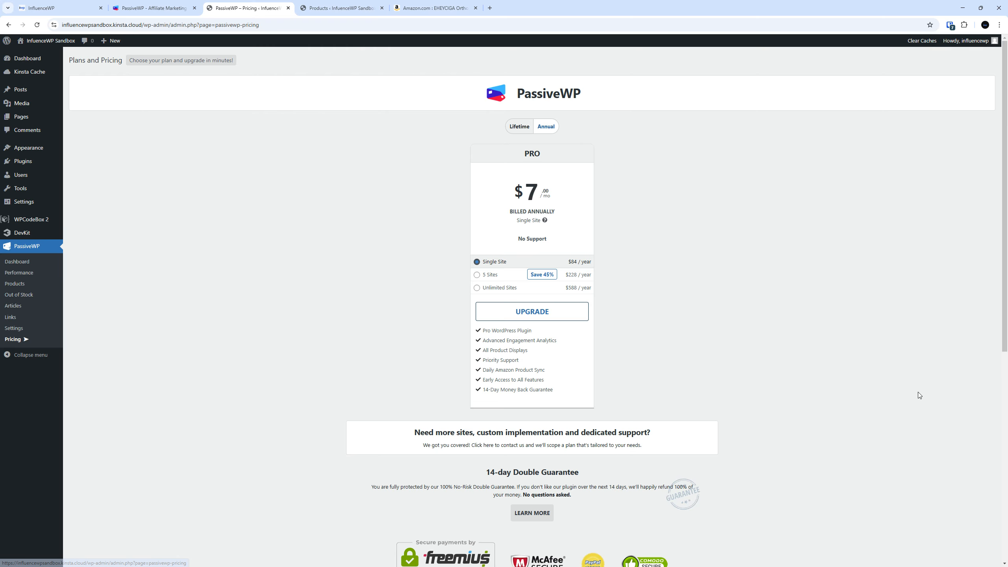
Go to the PassiveWP Articles page in the WordPress admin
scroll(417, 241, up, 5)
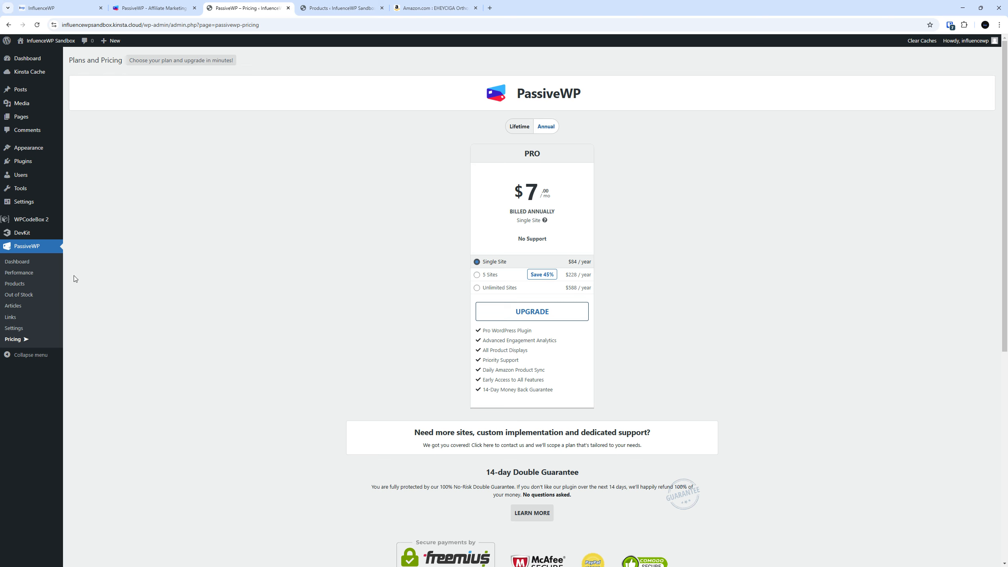
mouse_move(12, 320)
mouse_down()
mouse_move(20, 318)
mouse_move(18, 328)
mouse_up()
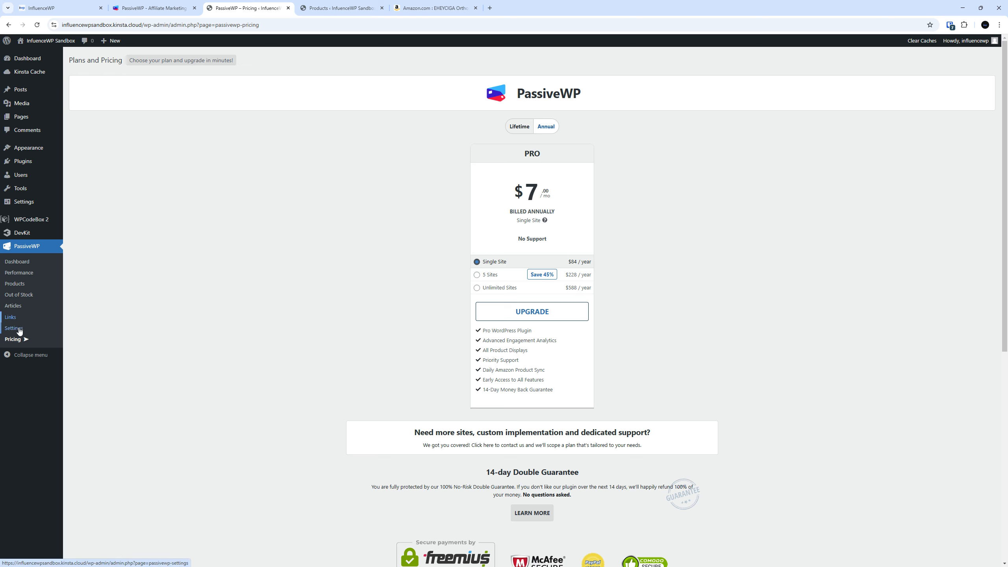
click(15, 306)
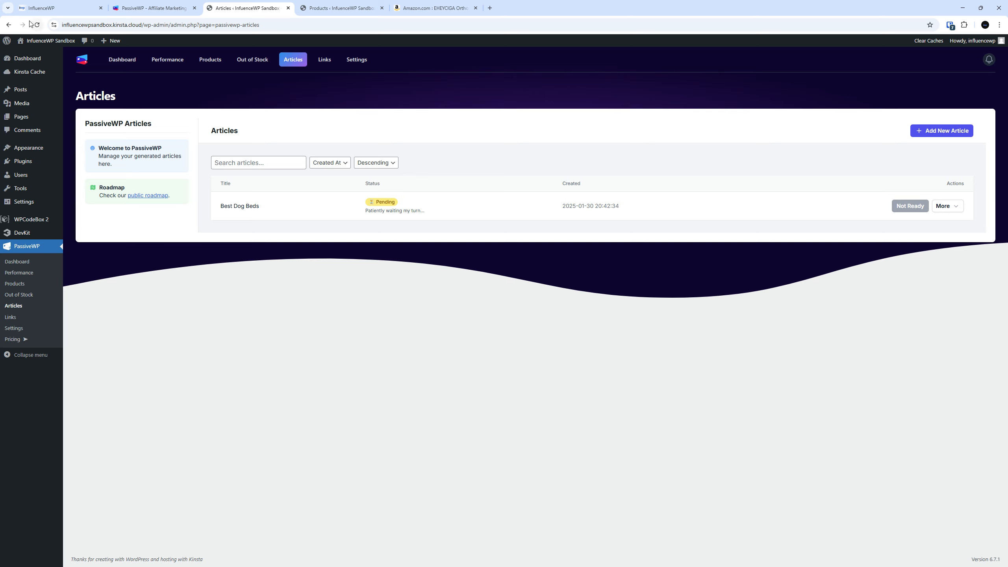
Open Add New Post in a separate browser tab and switch to it
mouse_move(20, 90)
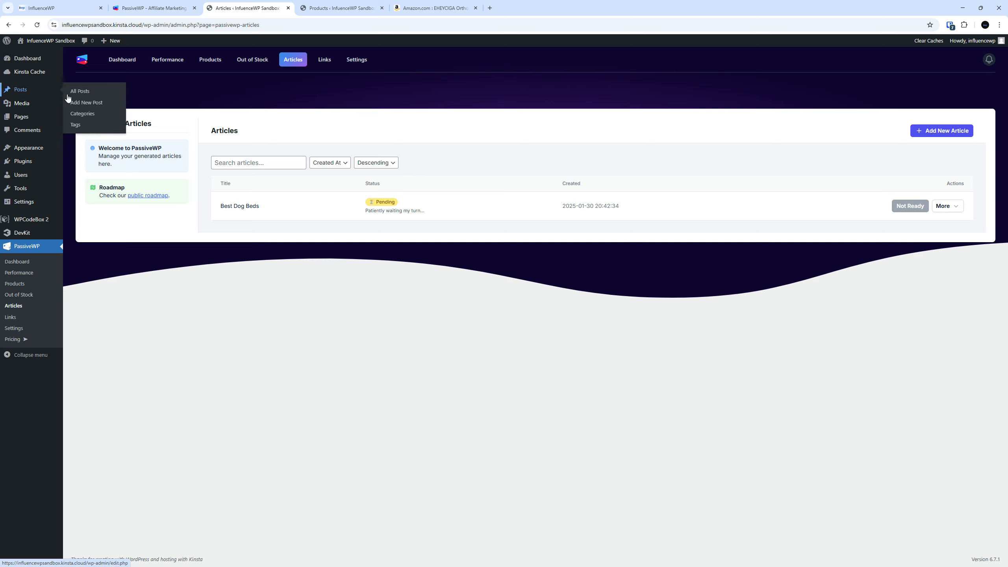
right_click(84, 103)
click(102, 113)
key(ctrl+Tab)
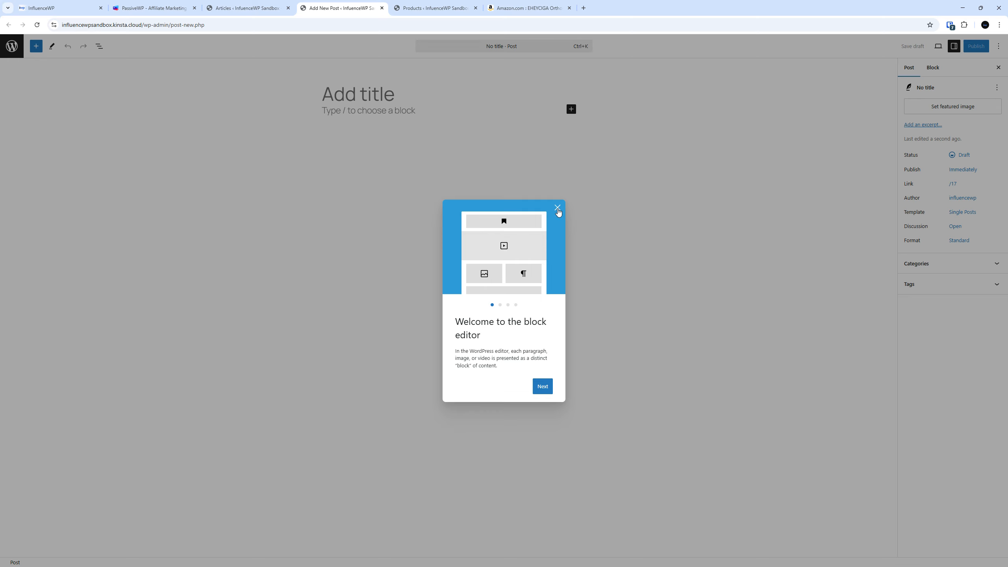
Title the post 'Dog Beds' and insert a PassiveWP block with /pa
click(557, 208)
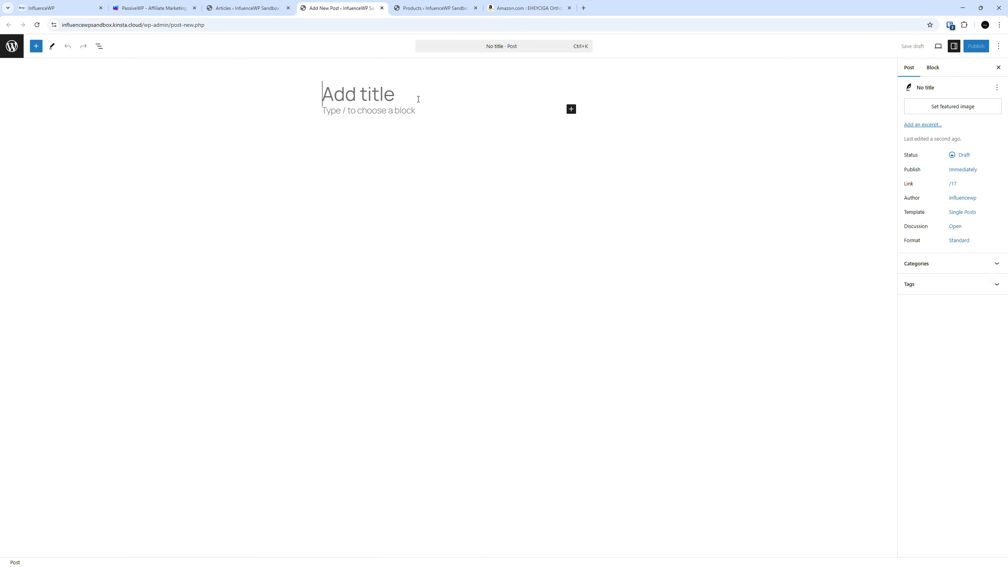
text(Dog Beds)
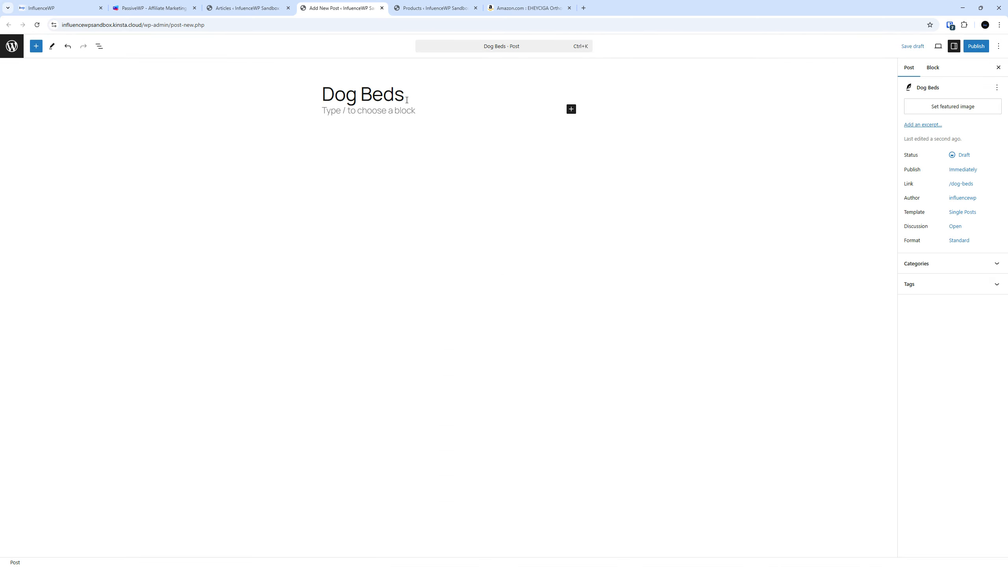
click(429, 119)
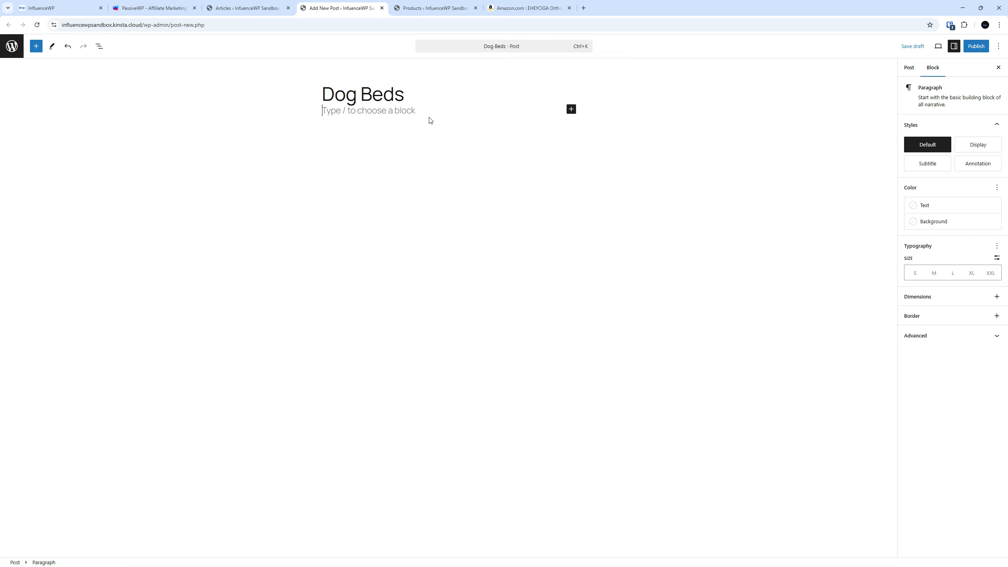
text(/)
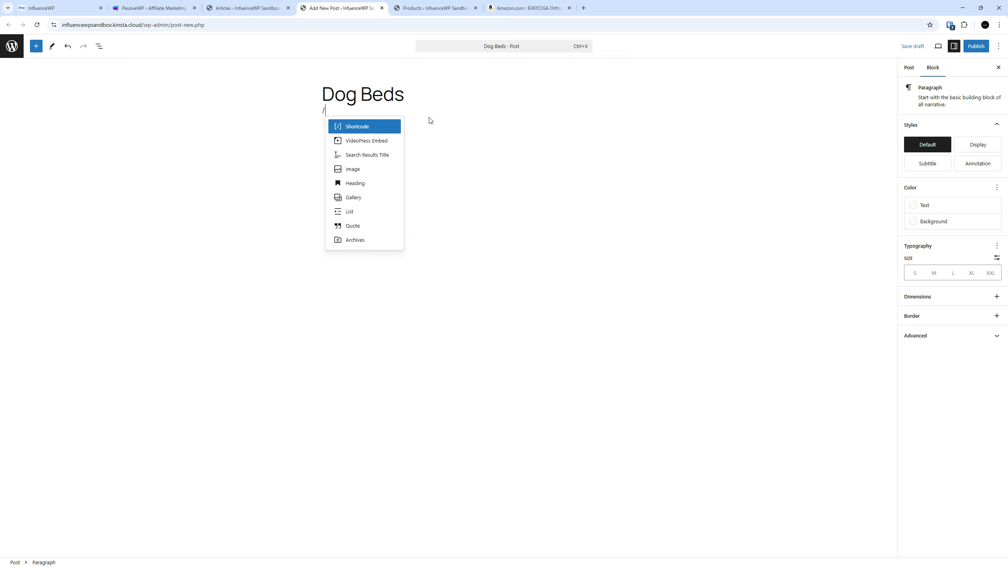
text(pa)
key(Down)
key(Down)
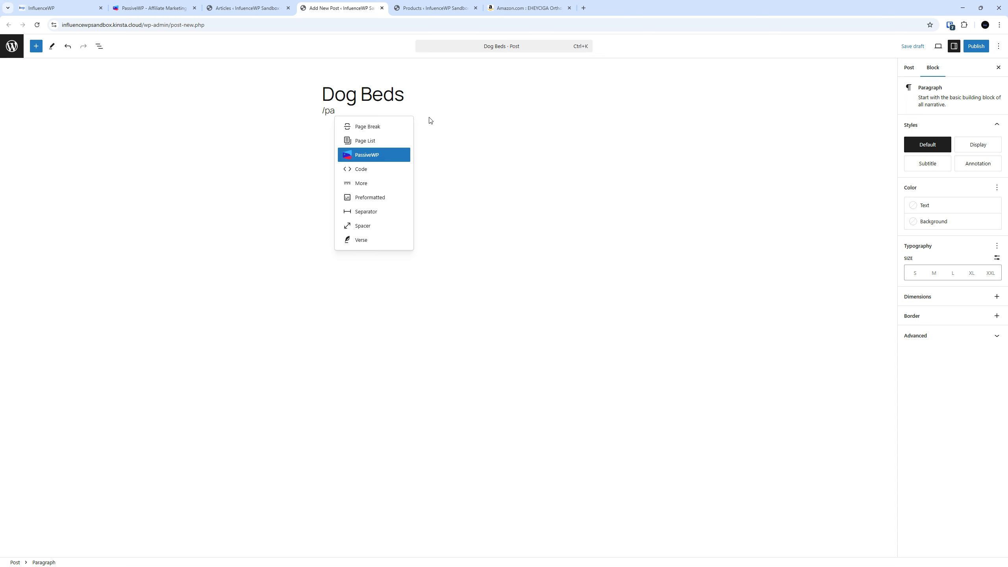
key(Return)
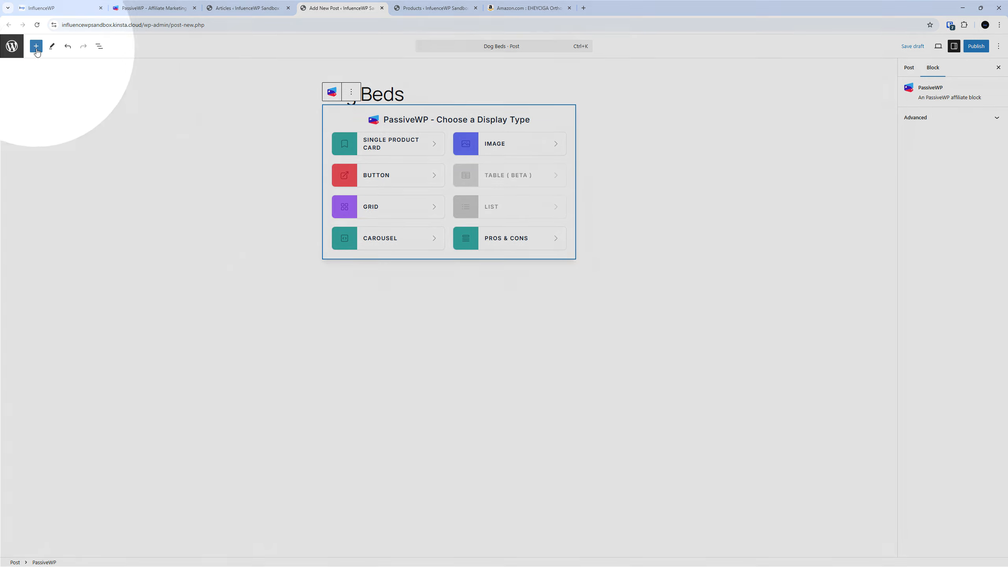
Pick the Single Product Card display in the PassiveWP block to open the product picker
click(36, 46)
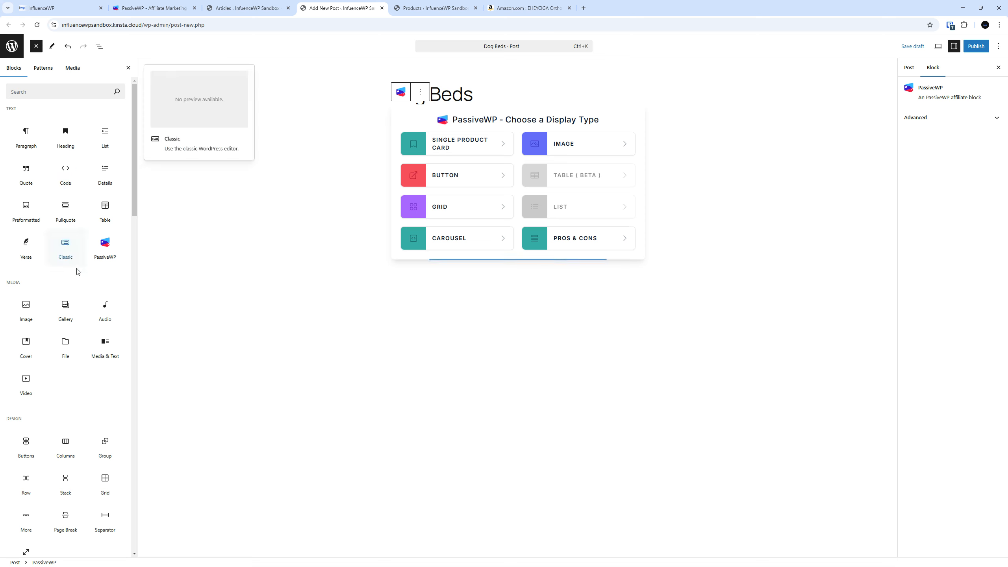
click(237, 222)
click(128, 67)
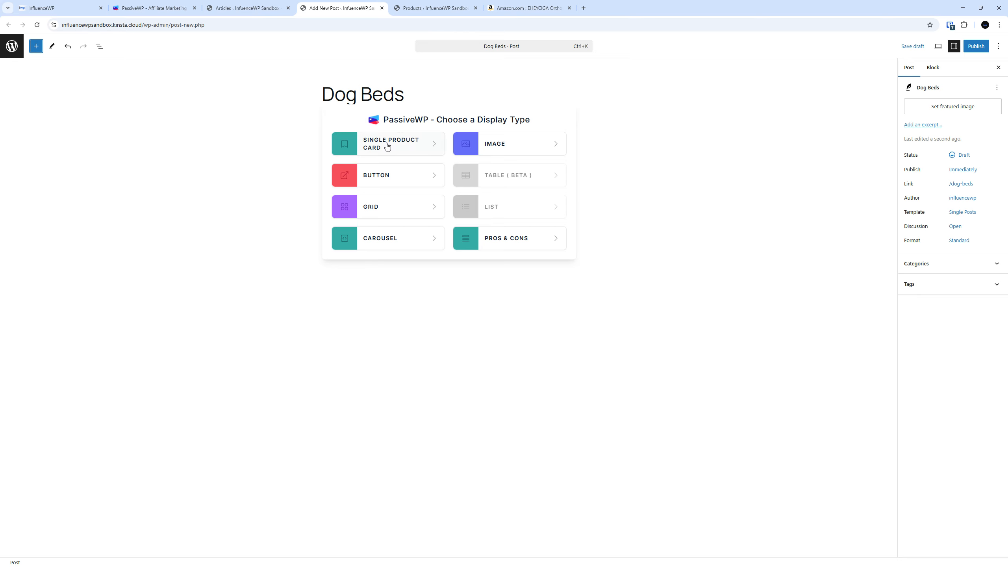
drag(387, 144, 268, 153)
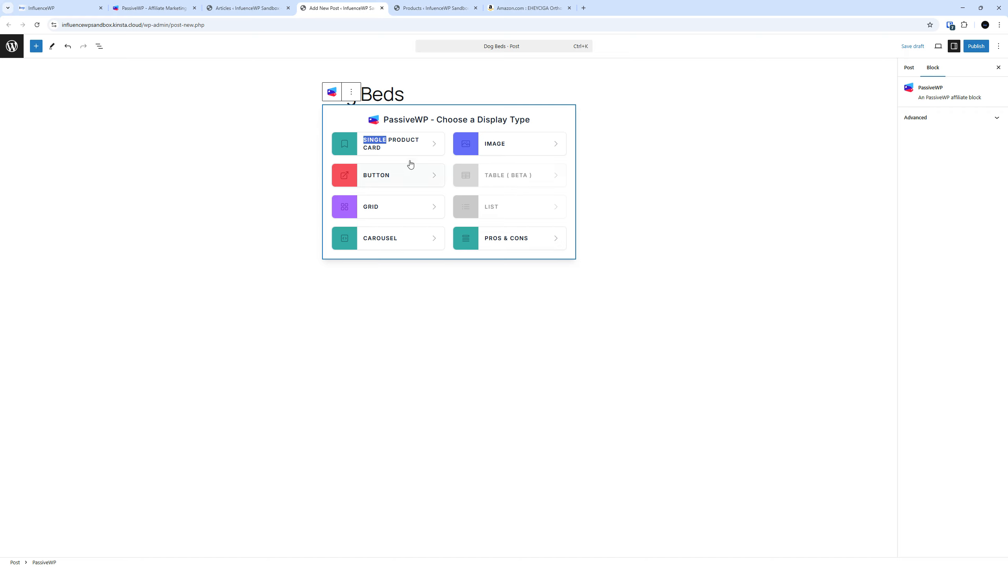
click(398, 148)
click(398, 148)
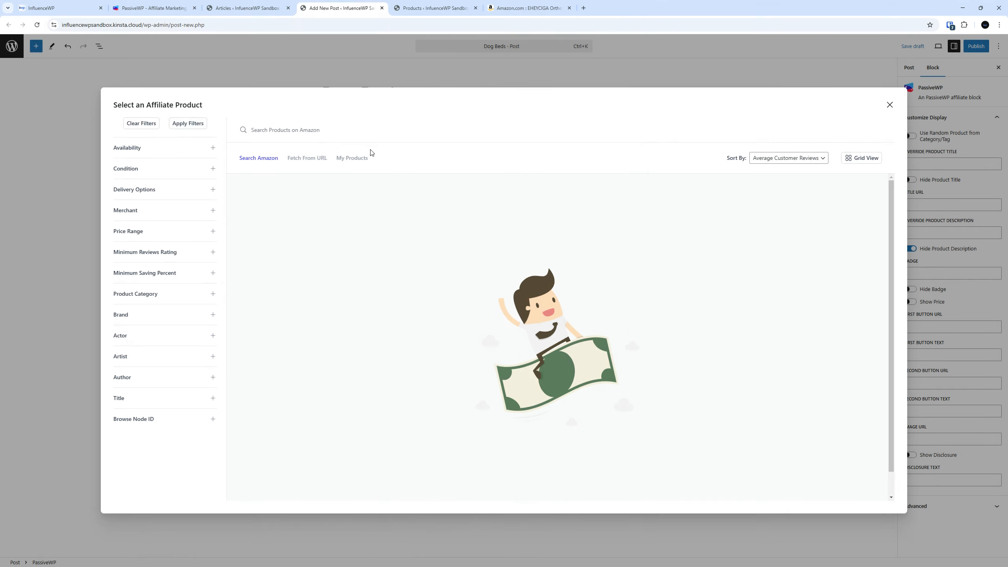
From My Products, insert the Sunheir Orthopedic Large Dog Bed ($24.99) into the card
click(359, 158)
click(360, 159)
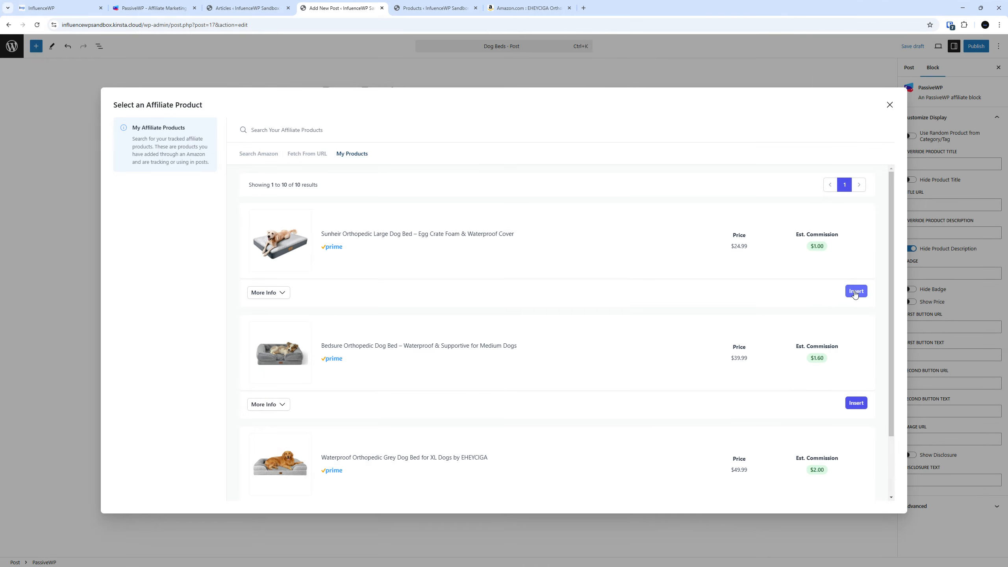
click(856, 291)
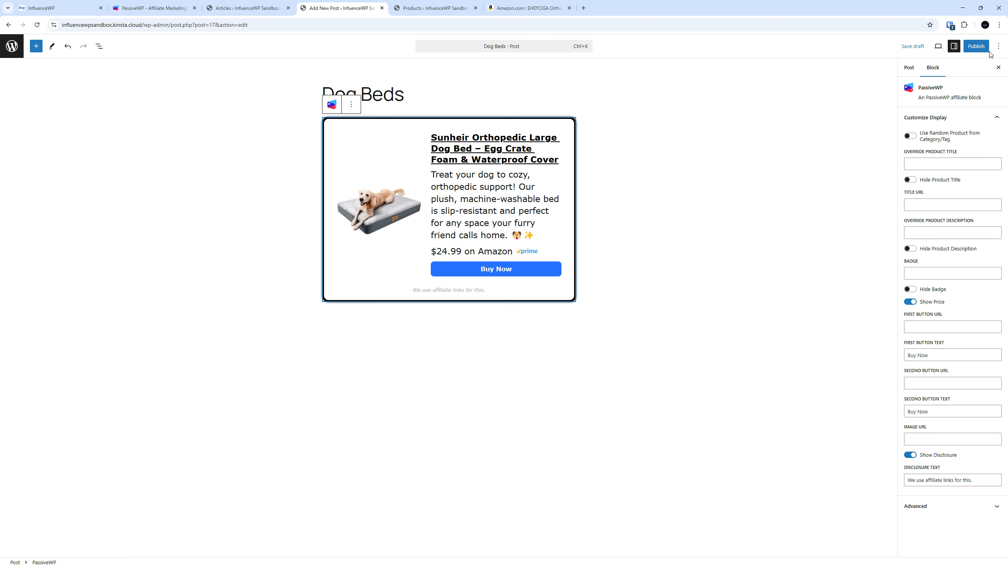
Publish the Dog Beds post, check its live product card, then return to Articles
click(973, 49)
click(974, 45)
click(928, 135)
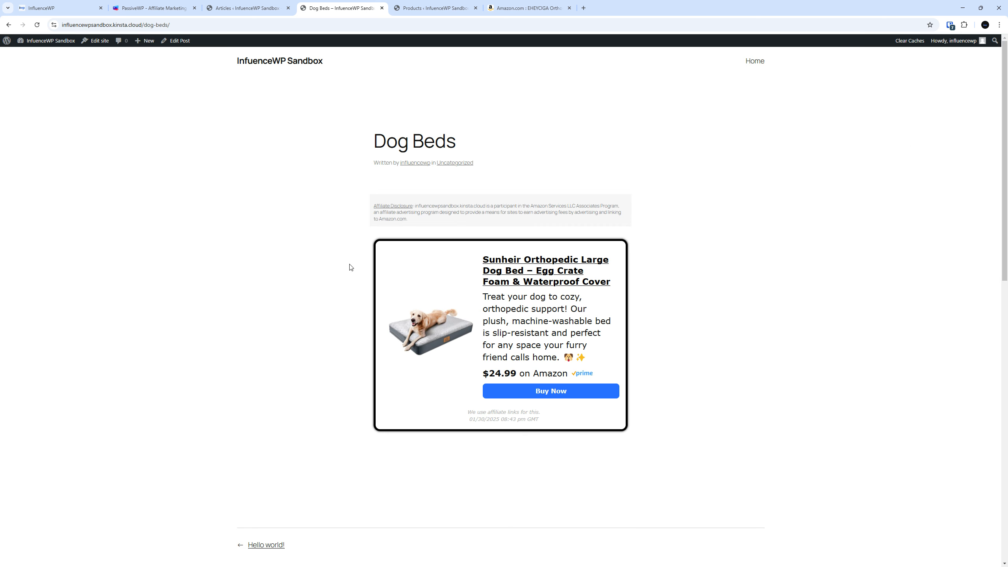
scroll(361, 319, down, 4)
scroll(362, 319, up, 4)
scroll(304, 373, down, 5)
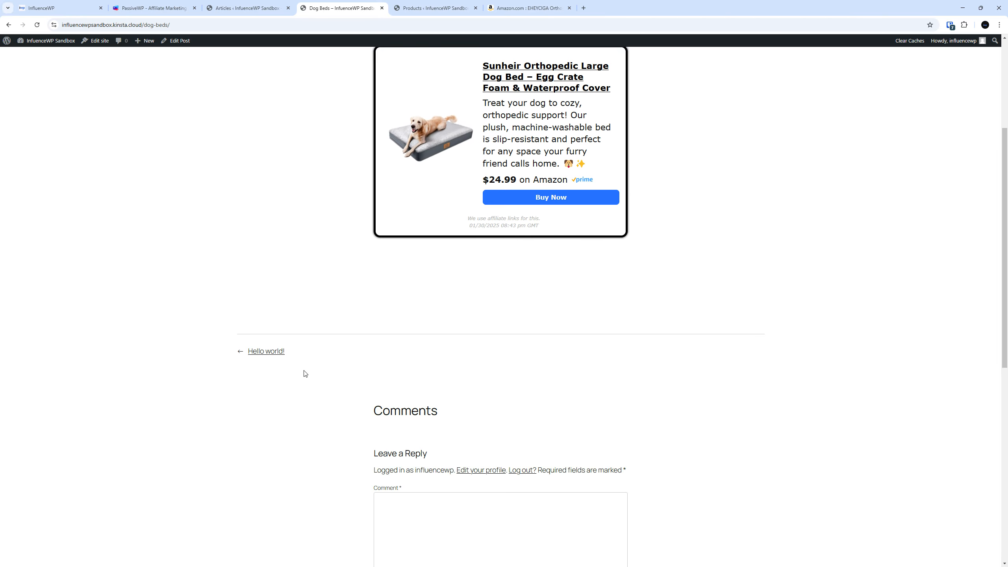
scroll(304, 371, up, 5)
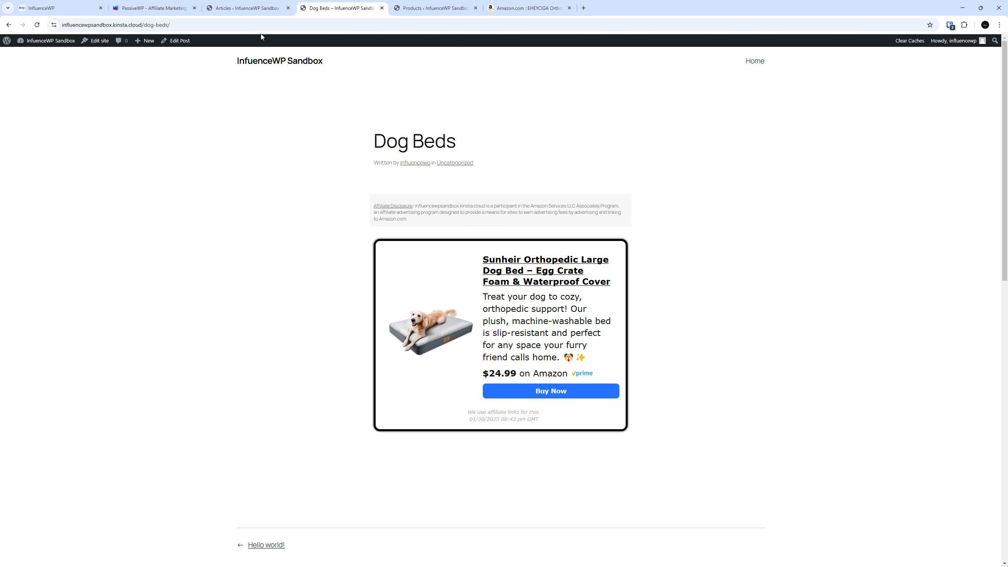
click(243, 8)
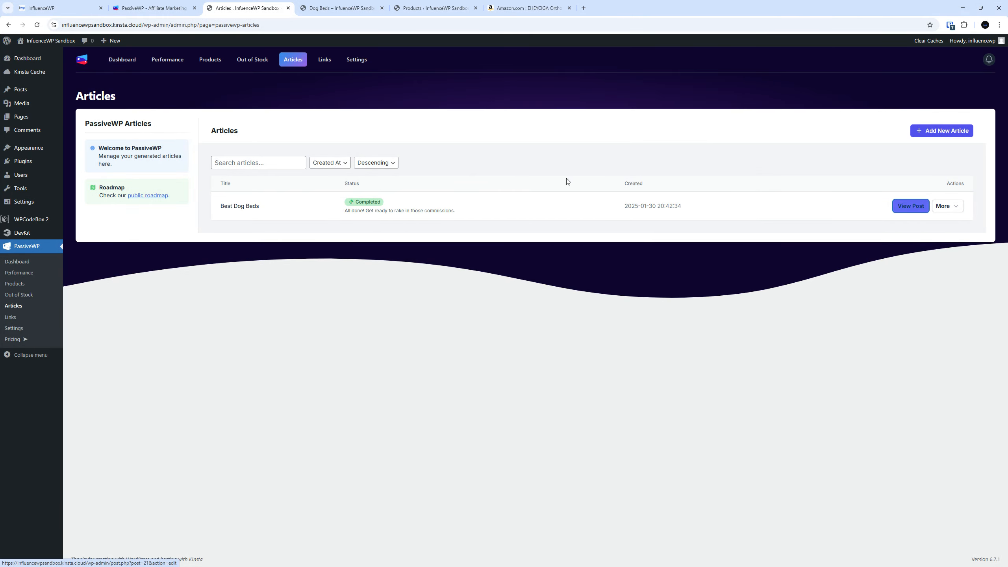
Review the Best Dog Beds article's product cards, pros/cons and FAQs, then close it
click(904, 206)
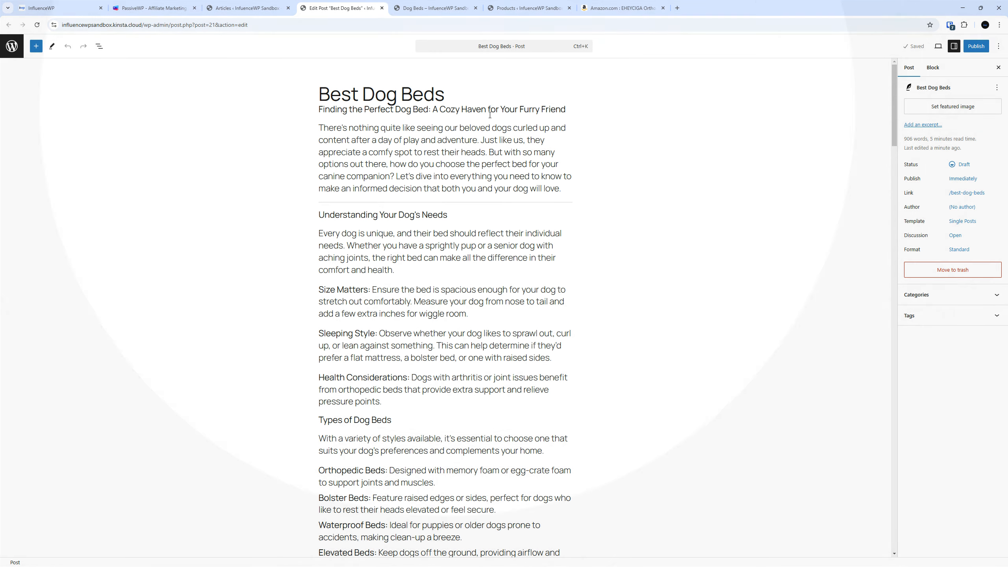
scroll(444, 220, down, 10)
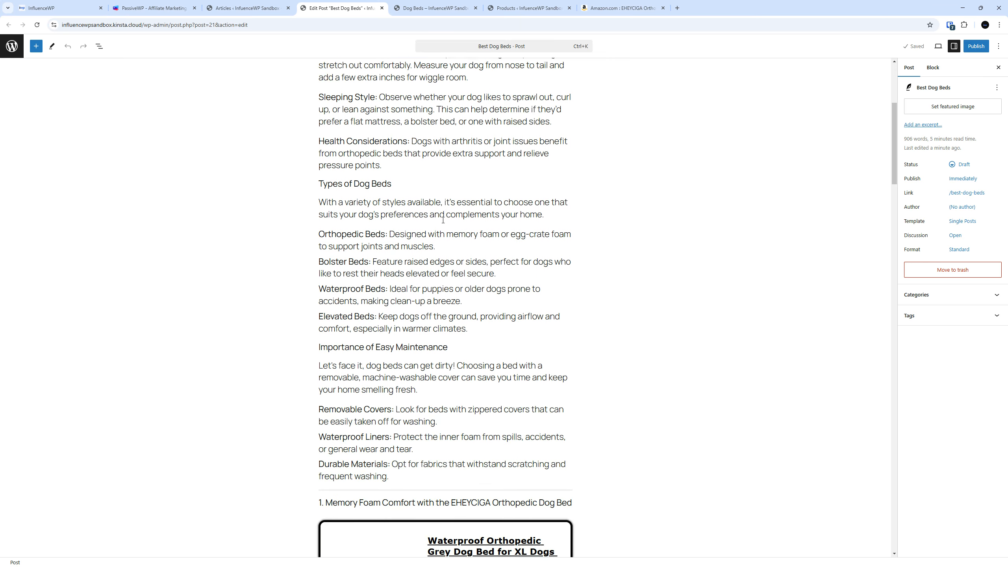
scroll(443, 220, down, 3)
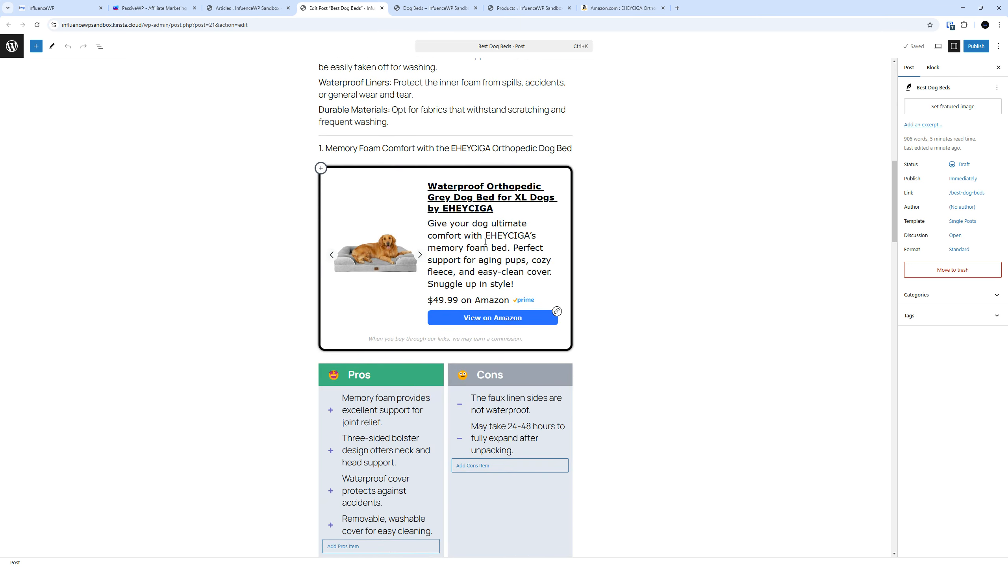
scroll(600, 288, down, 5)
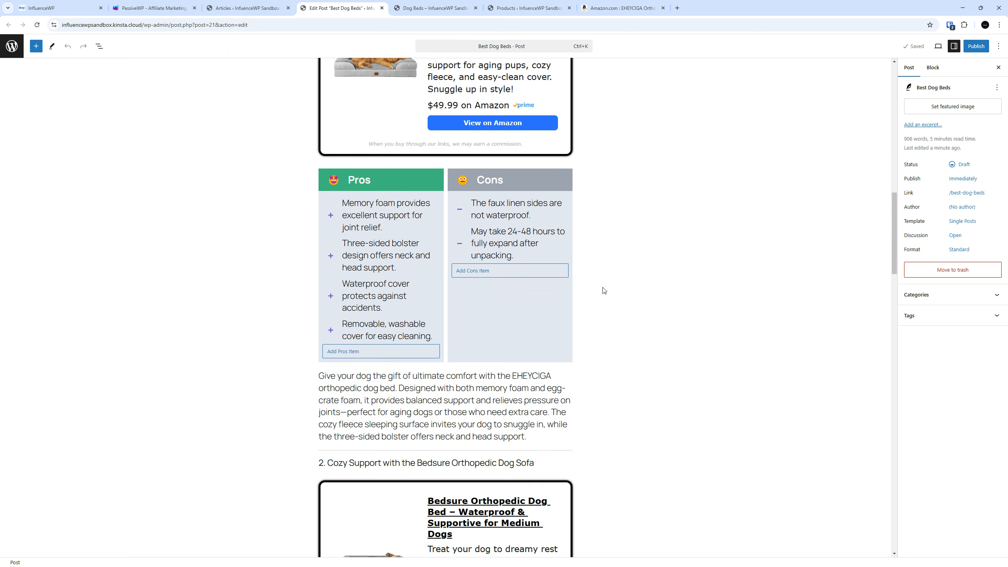
scroll(495, 225, down, 7)
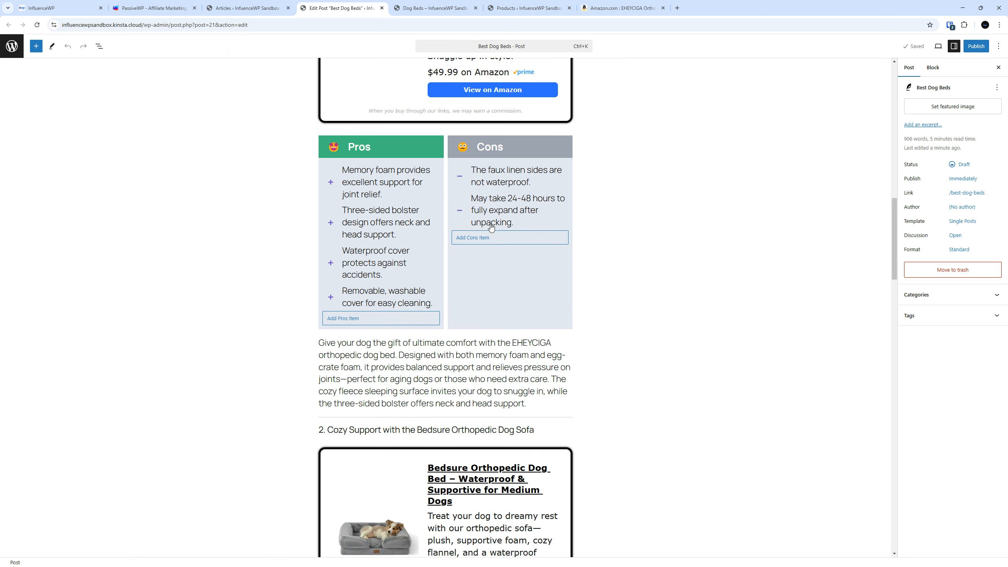
scroll(493, 227, down, 20)
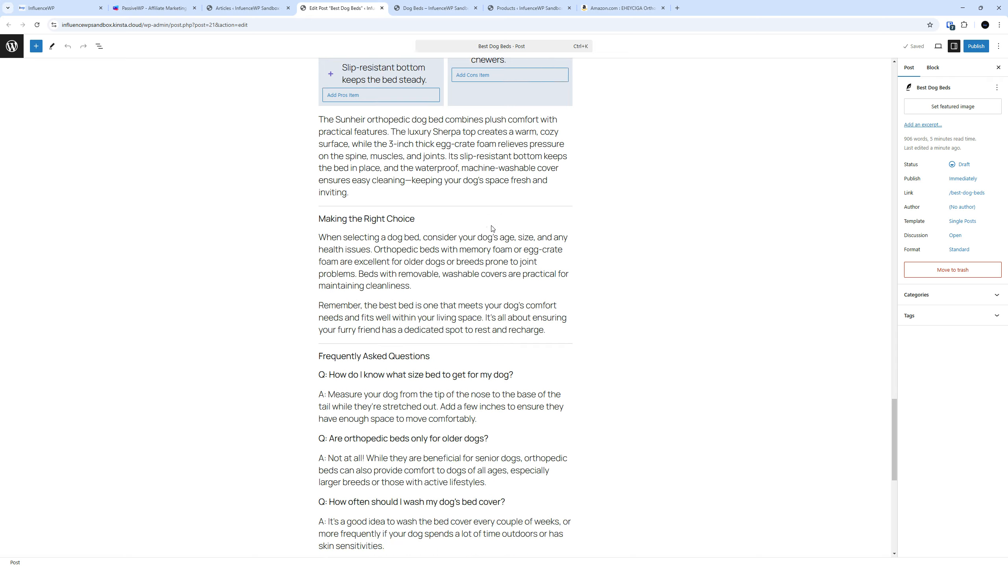
scroll(484, 237, up, 20)
scroll(480, 239, up, 20)
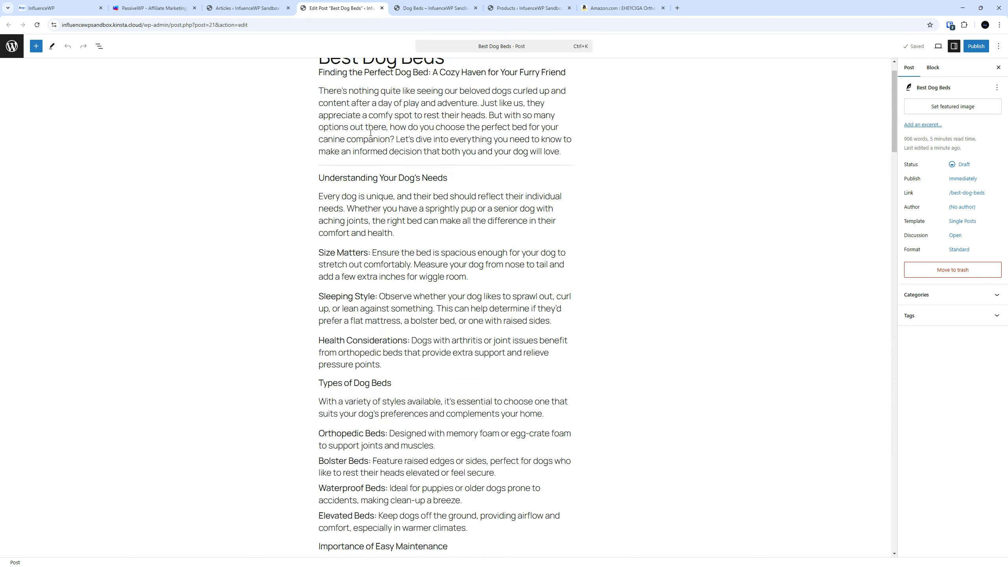
click(382, 9)
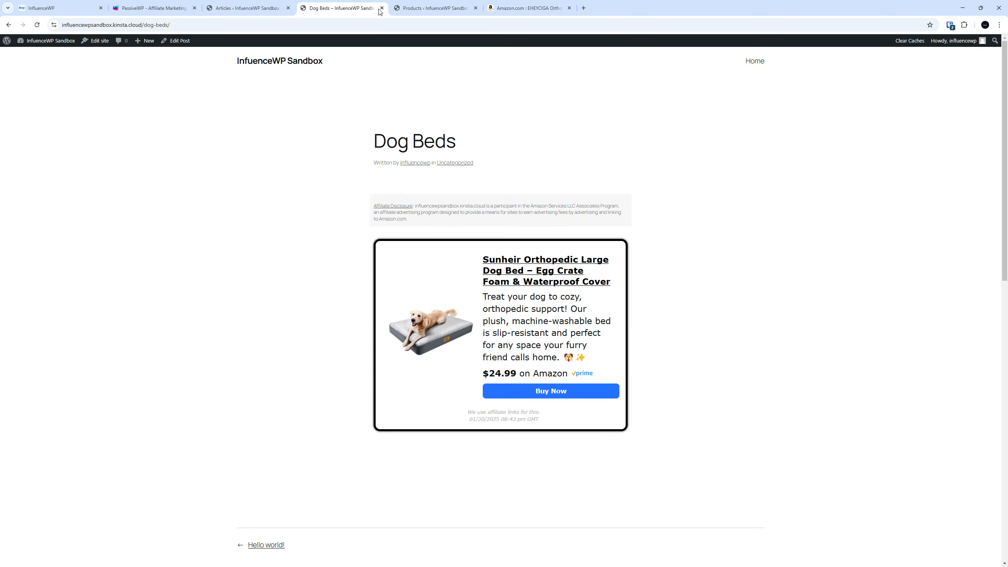
Close the live Dog Beds, PassiveWP Products and Amazon product tabs
click(382, 8)
click(383, 8)
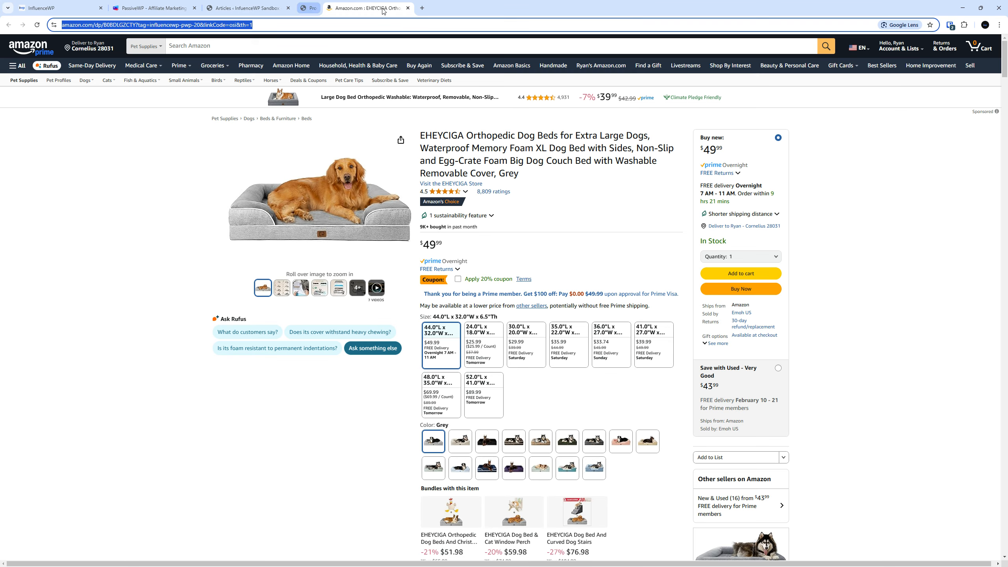
click(382, 9)
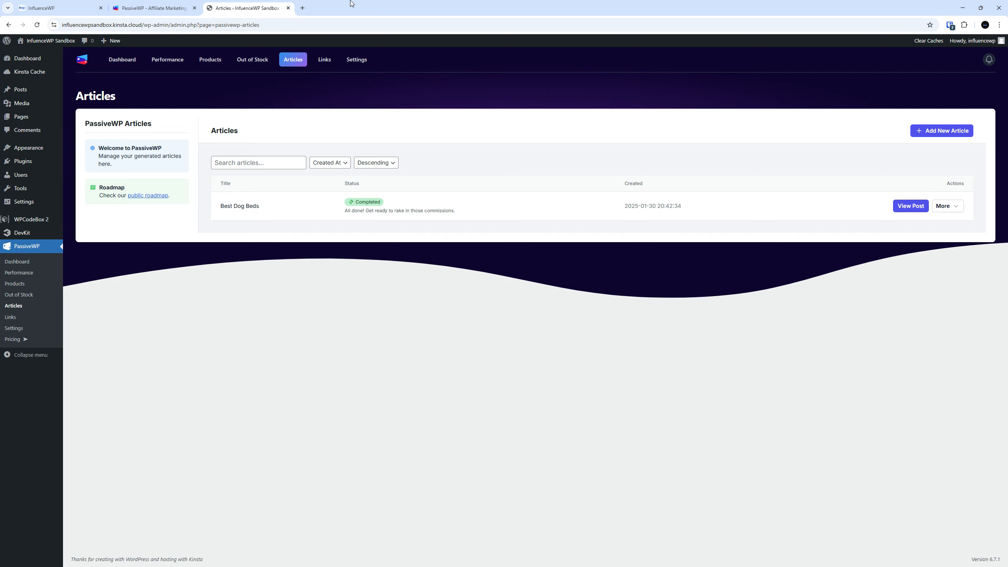
Reopen the closed Amazon product, PassiveWP Products and Dog Beds post tabs
right_click(363, 1)
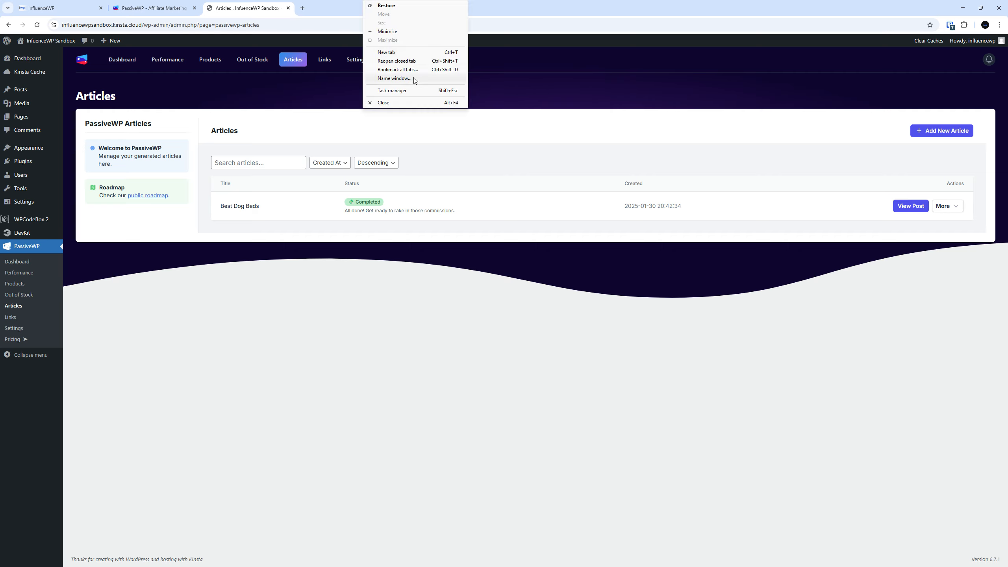
click(404, 62)
right_click(443, 3)
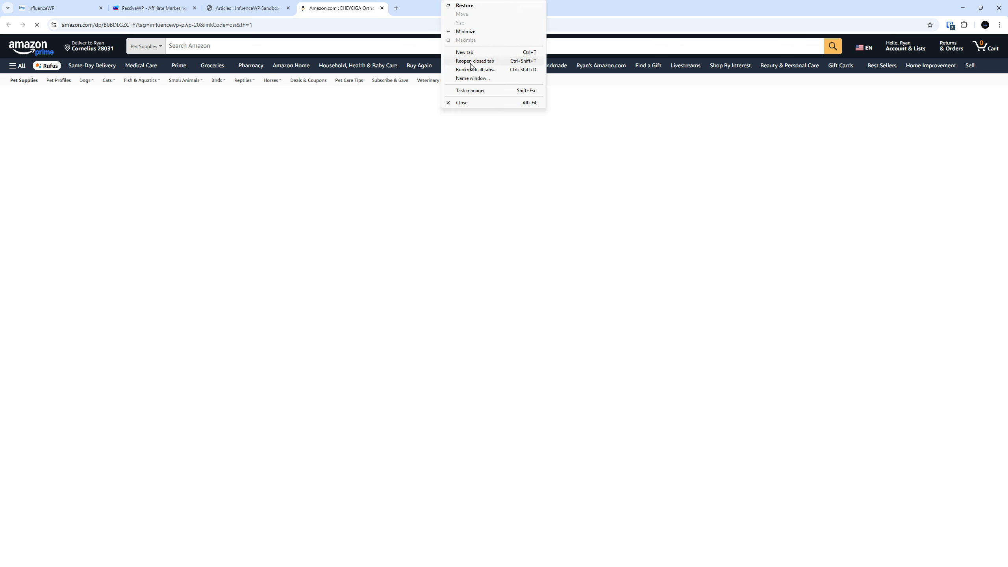
right_click(579, 2)
click(603, 62)
right_click(594, 2)
click(278, 4)
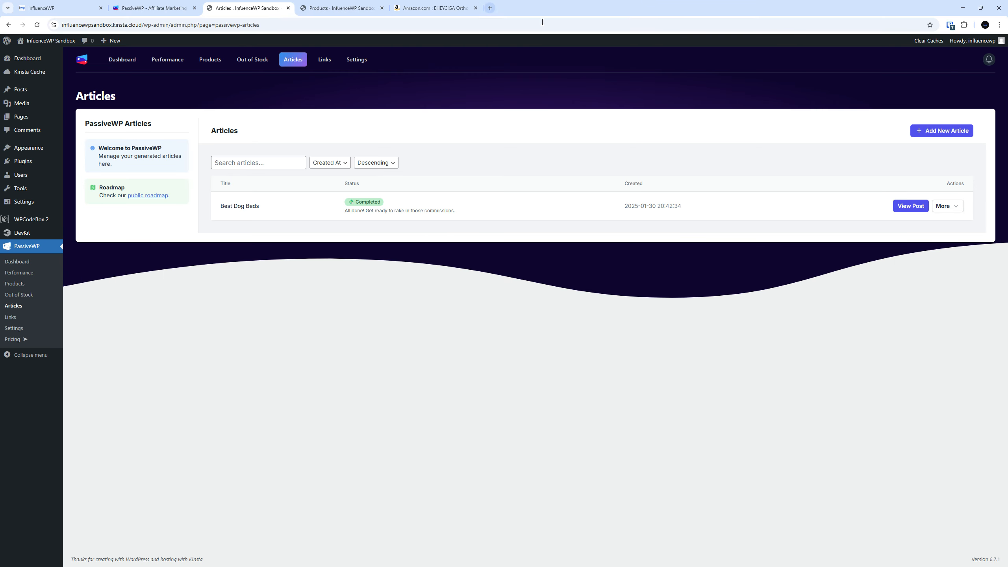
right_click(554, 2)
click(576, 61)
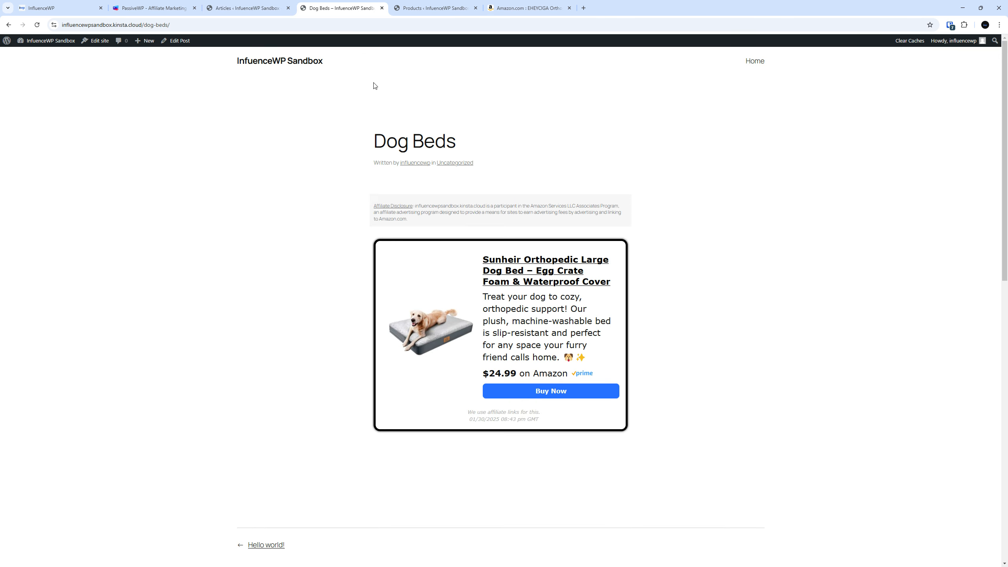
click(122, 26)
Review PassiveWP Dashboard and Performance stats: 2 views, 1 click, 50.00% CTR
click(155, 7)
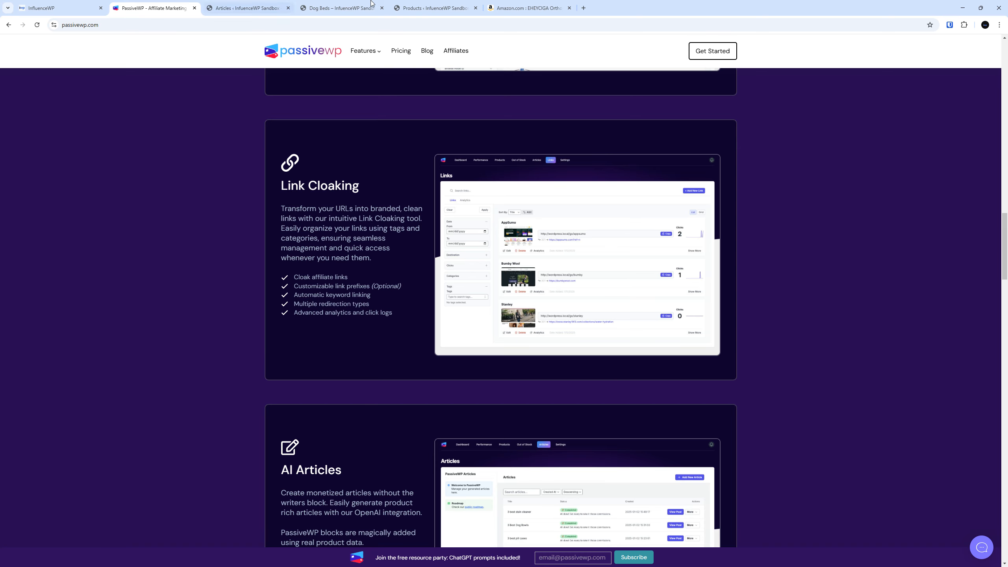
click(276, 5)
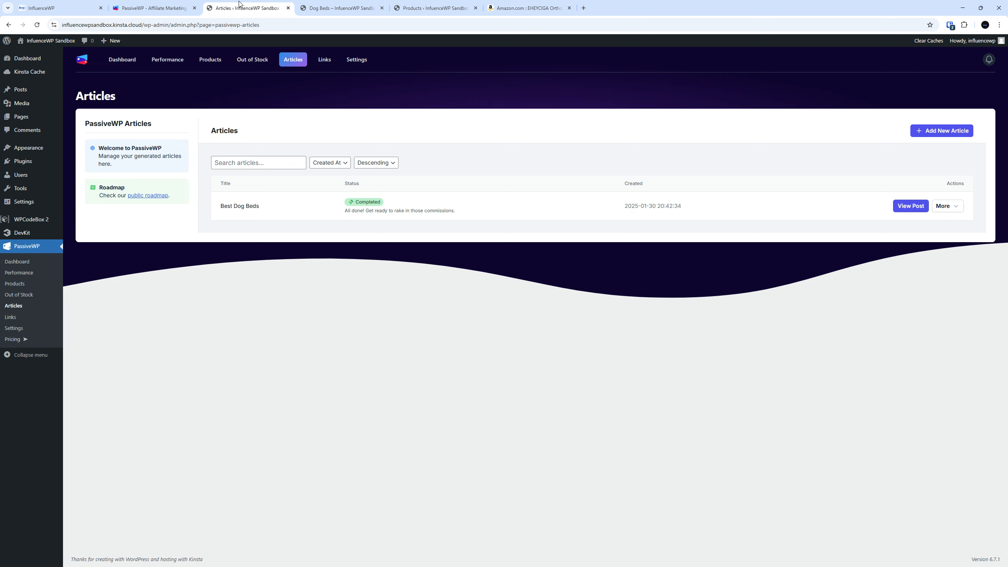
click(16, 267)
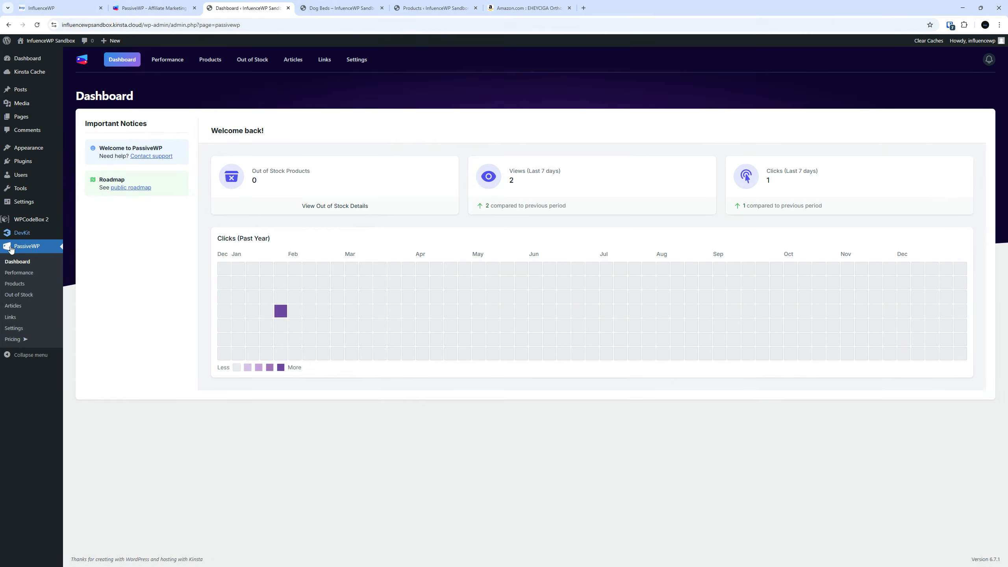
click(19, 272)
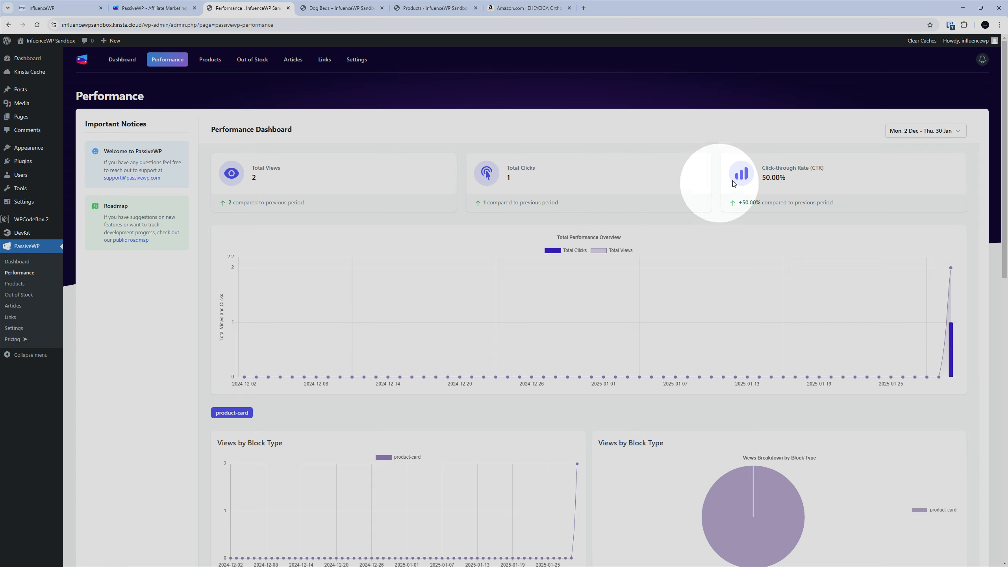
scroll(671, 270, down, 5)
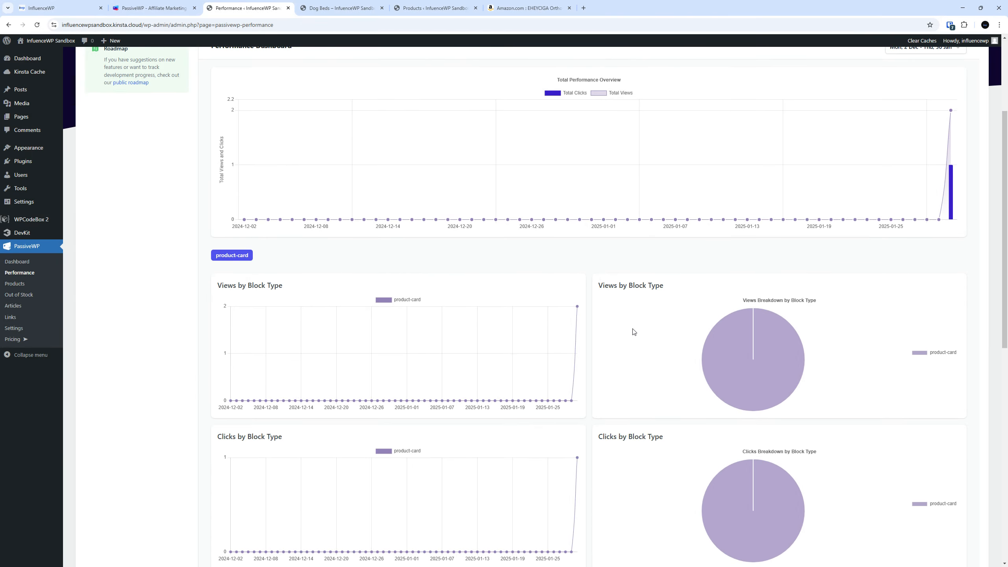
scroll(633, 328, up, 5)
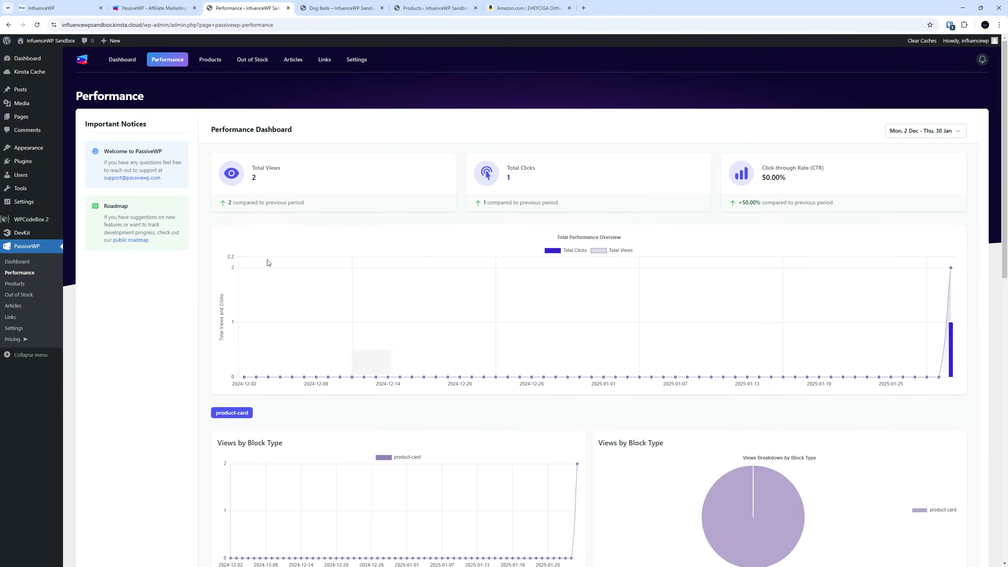
click(16, 283)
Check the 10 added products and out-of-stock page, then return to passivewp.com
click(323, 158)
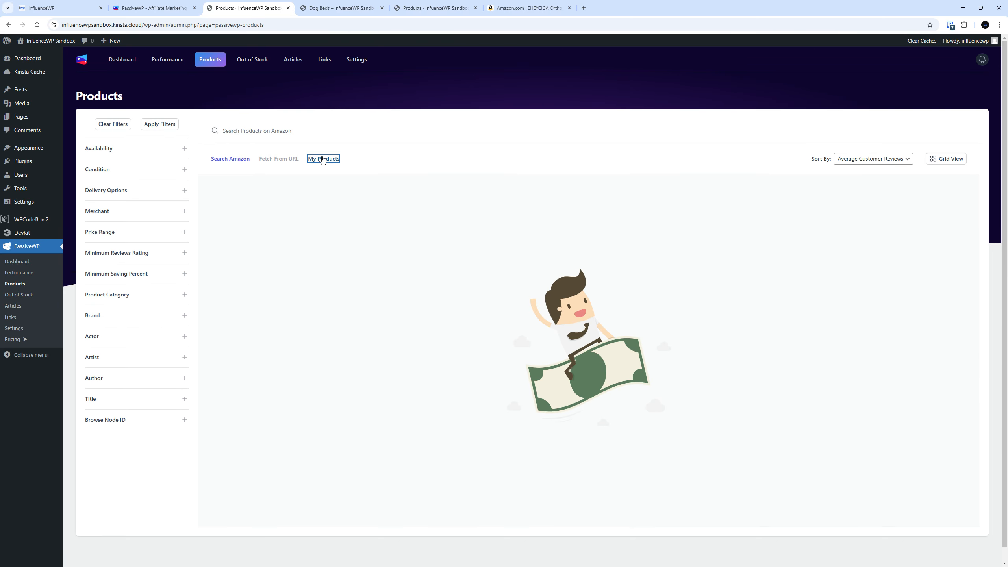
click(17, 296)
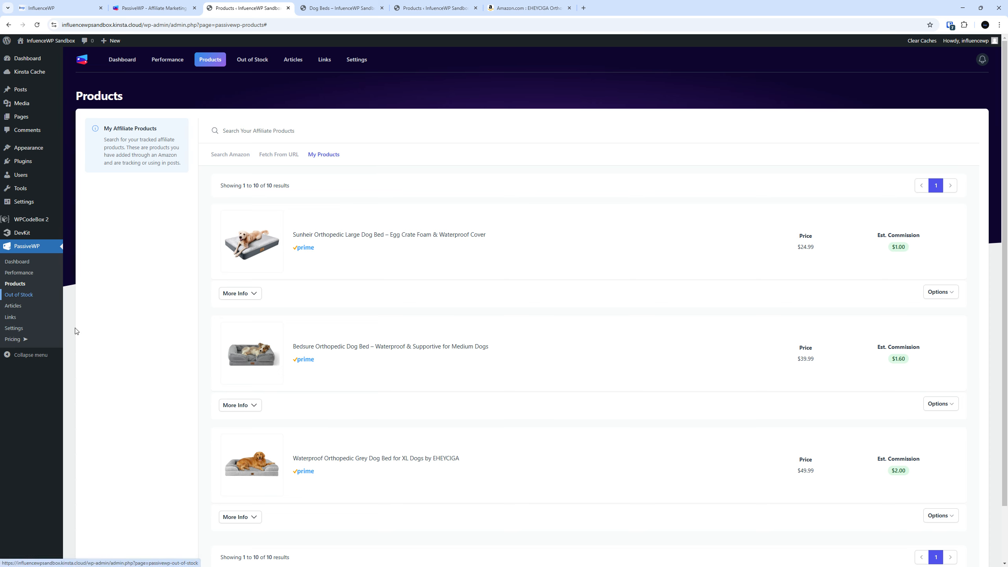
click(165, 3)
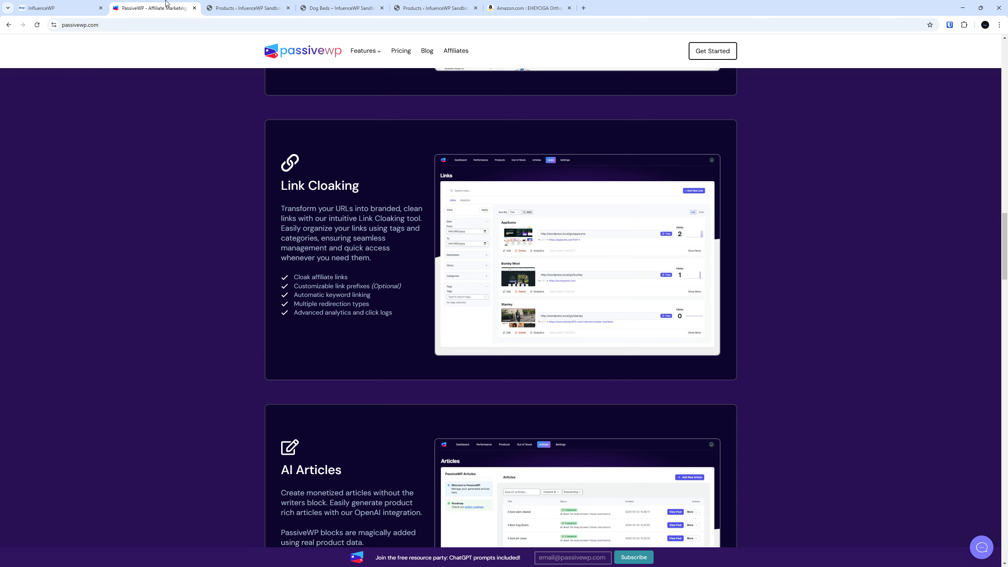
scroll(148, 206, down, 15)
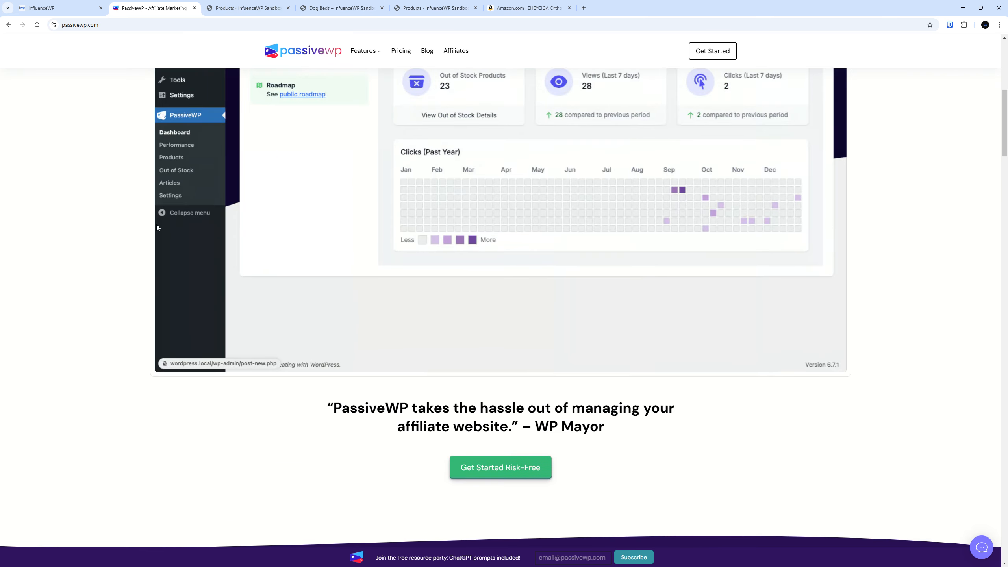
scroll(146, 197, up, 7)
scroll(146, 194, down, 7)
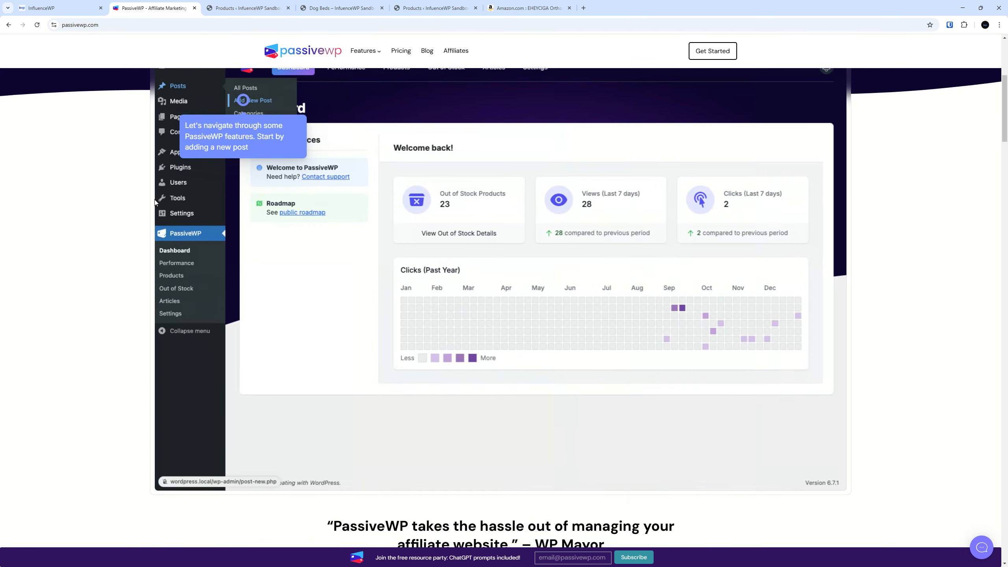
scroll(155, 202, down, 10)
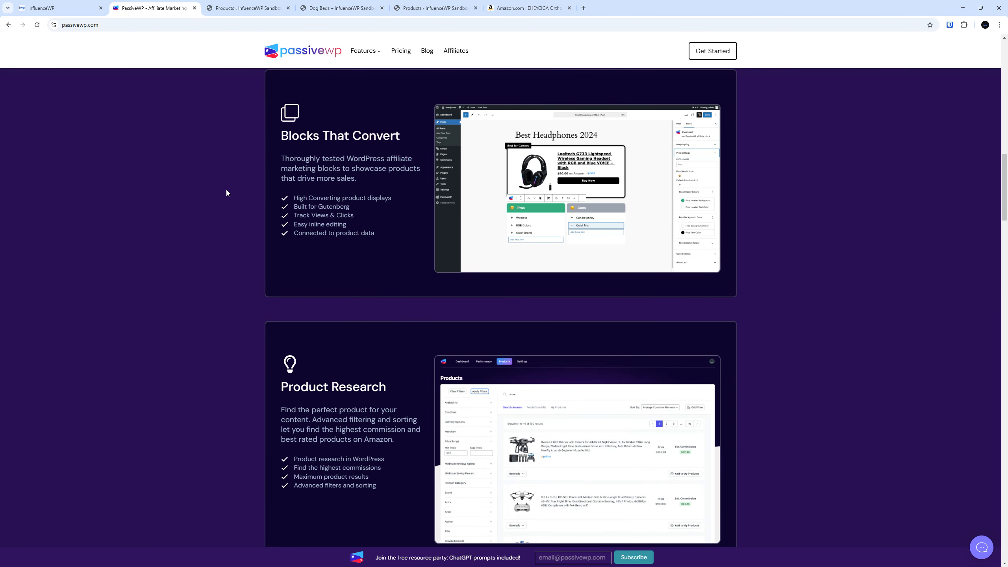
scroll(245, 210, down, 1)
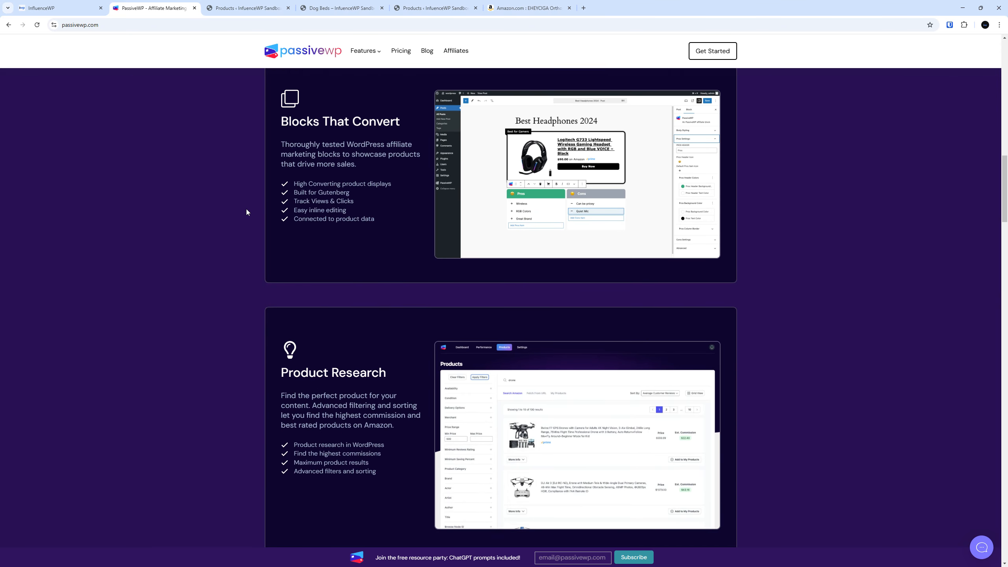
scroll(250, 213, up, 2)
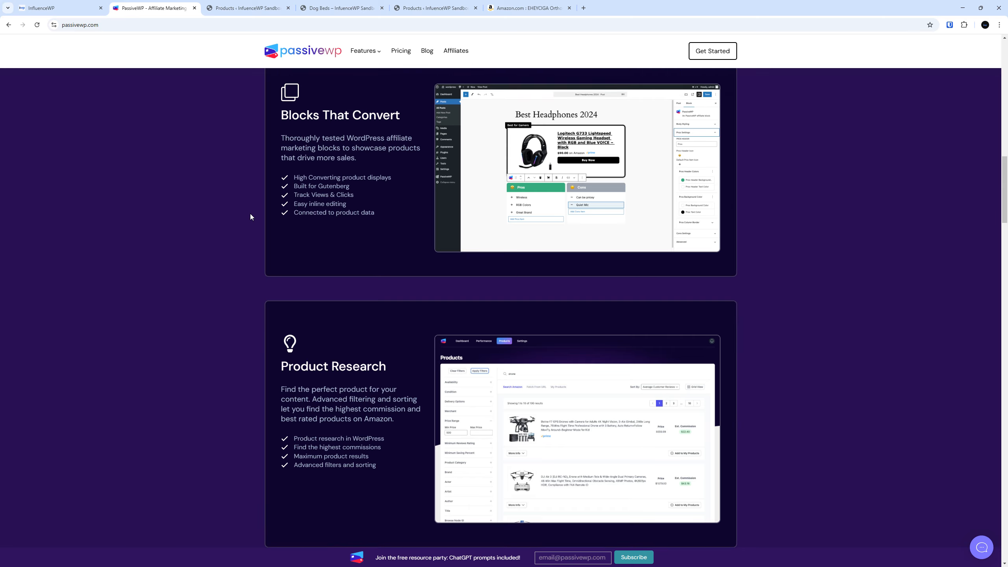
scroll(265, 222, down, 1)
scroll(266, 222, down, 2)
scroll(264, 222, up, 4)
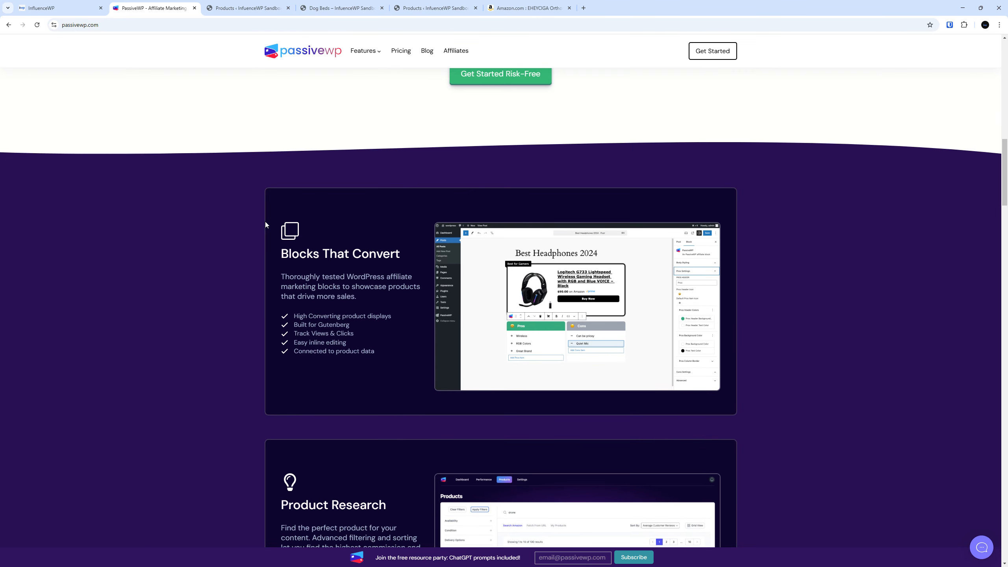
scroll(265, 221, down, 2)
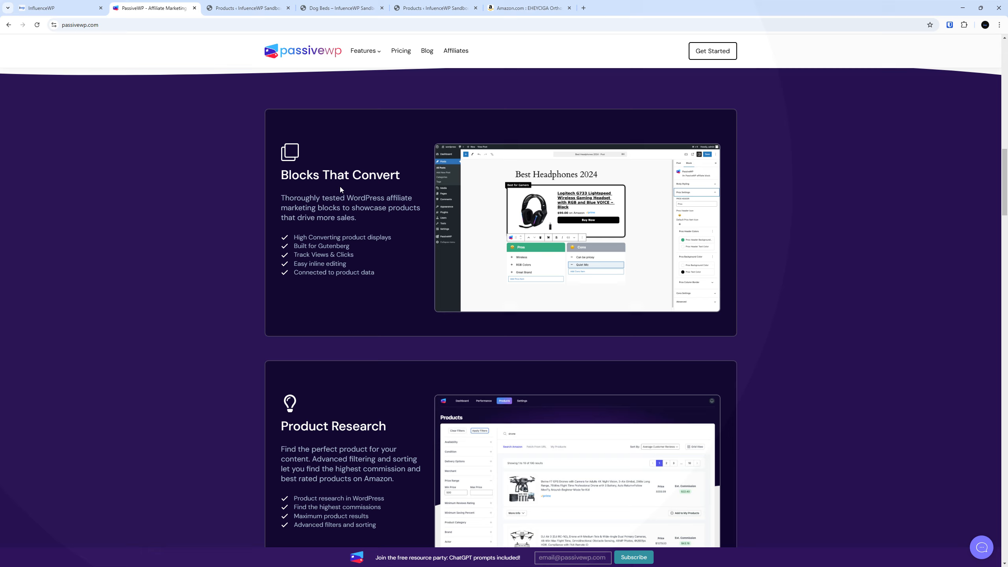
scroll(384, 244, down, 3)
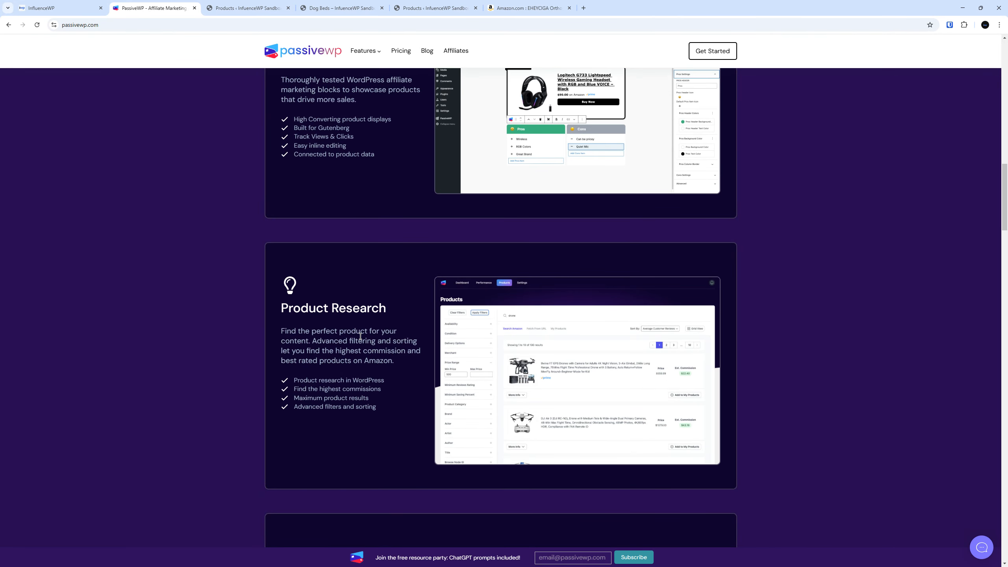
scroll(365, 300, down, 5)
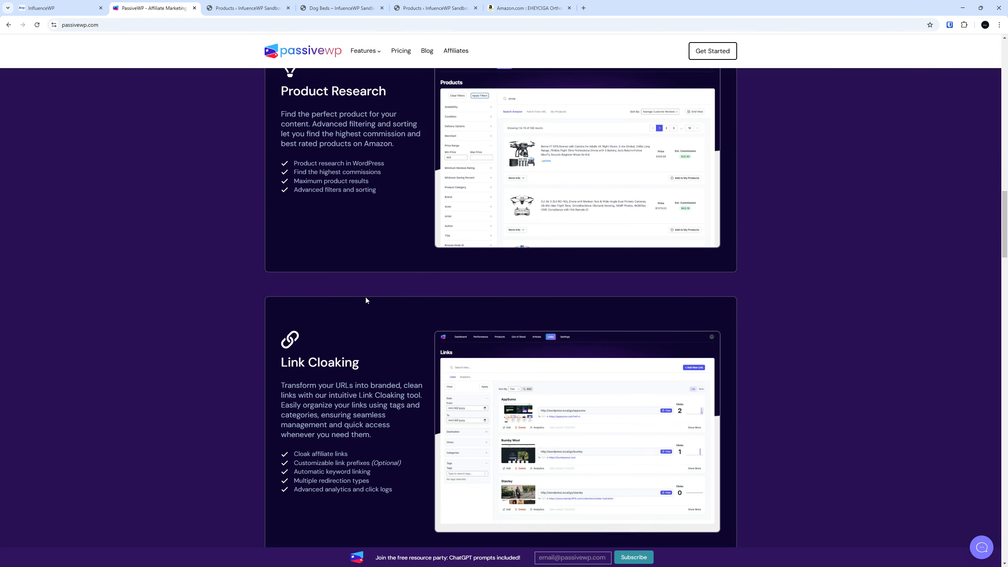
scroll(365, 301, down, 11)
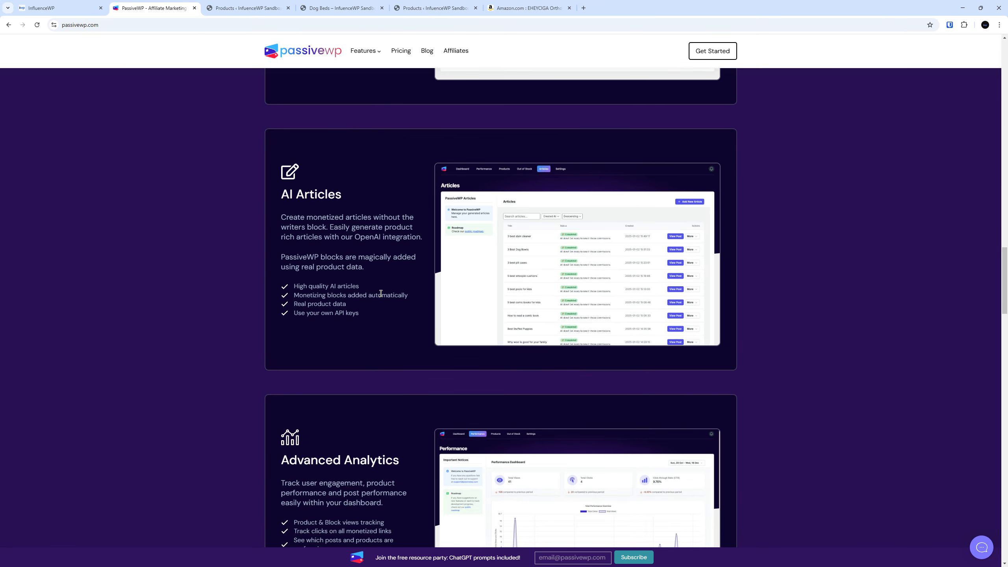
scroll(385, 270, down, 7)
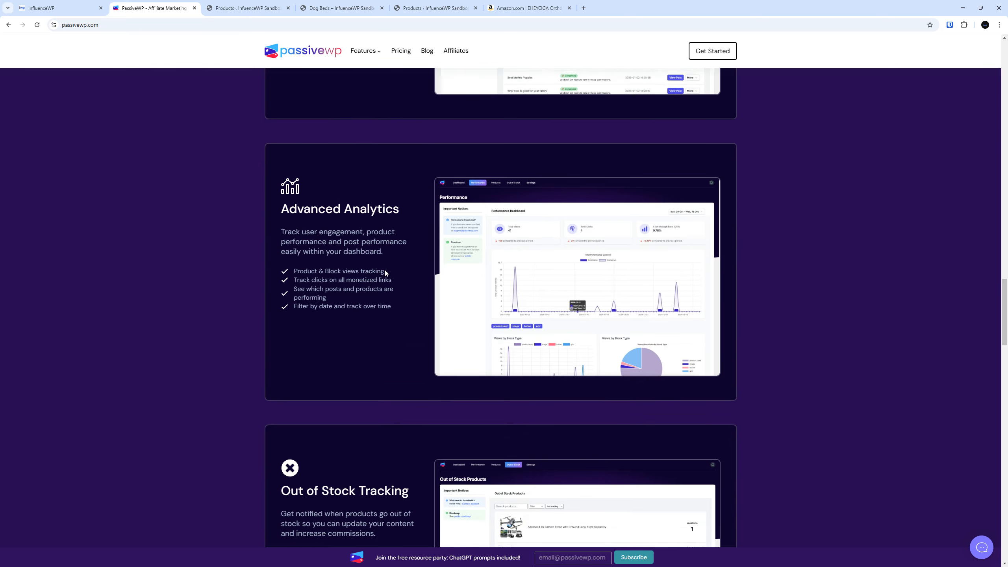
scroll(382, 236, down, 5)
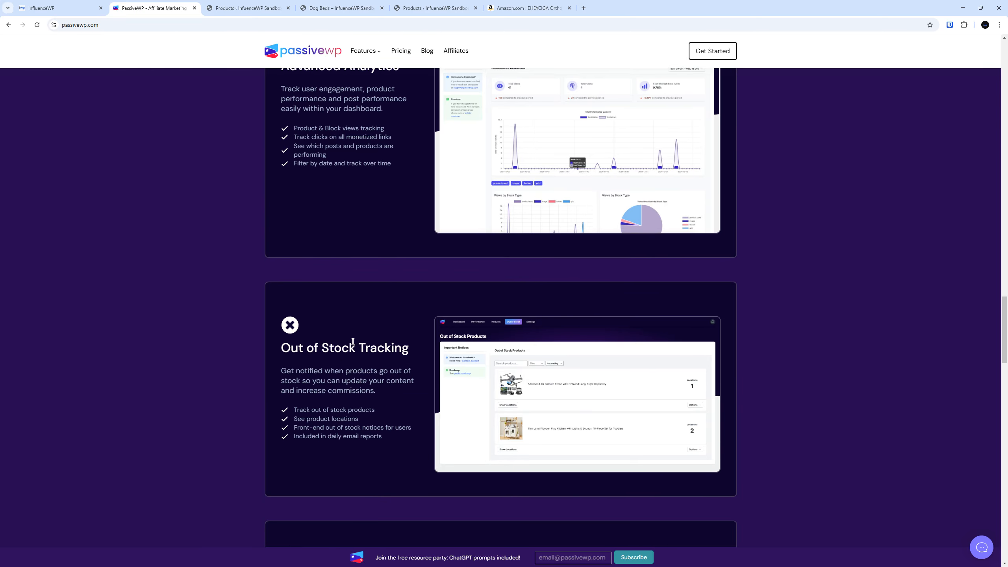
scroll(392, 271, down, 11)
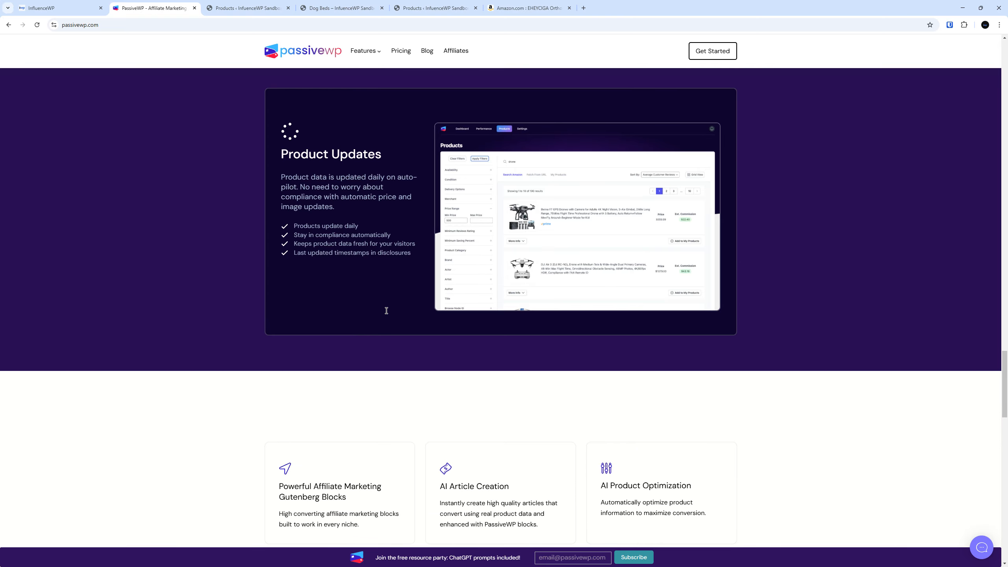
scroll(324, 207, down, 4)
scroll(322, 209, up, 1)
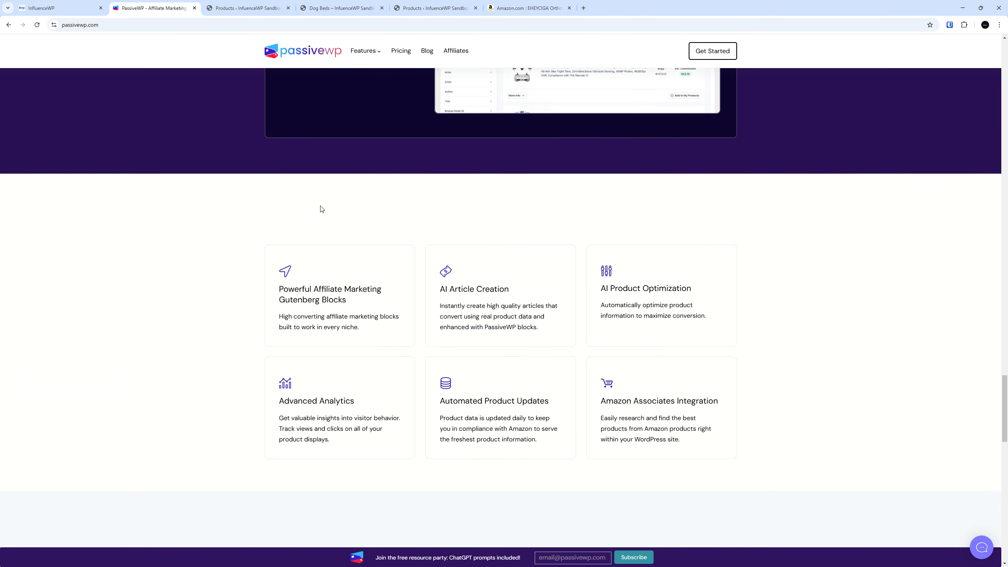
scroll(320, 206, up, 4)
scroll(321, 205, down, 2)
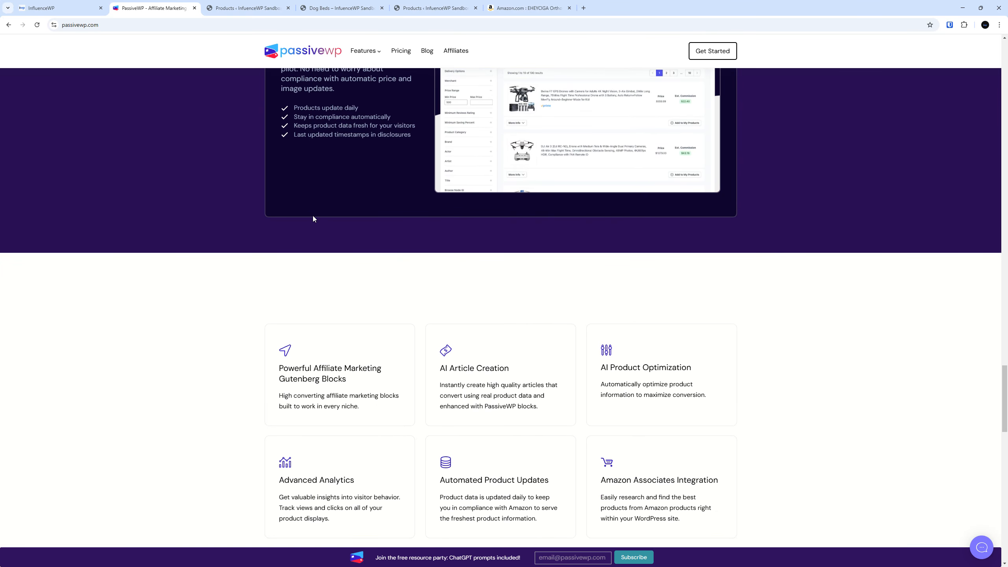
scroll(330, 234, down, 7)
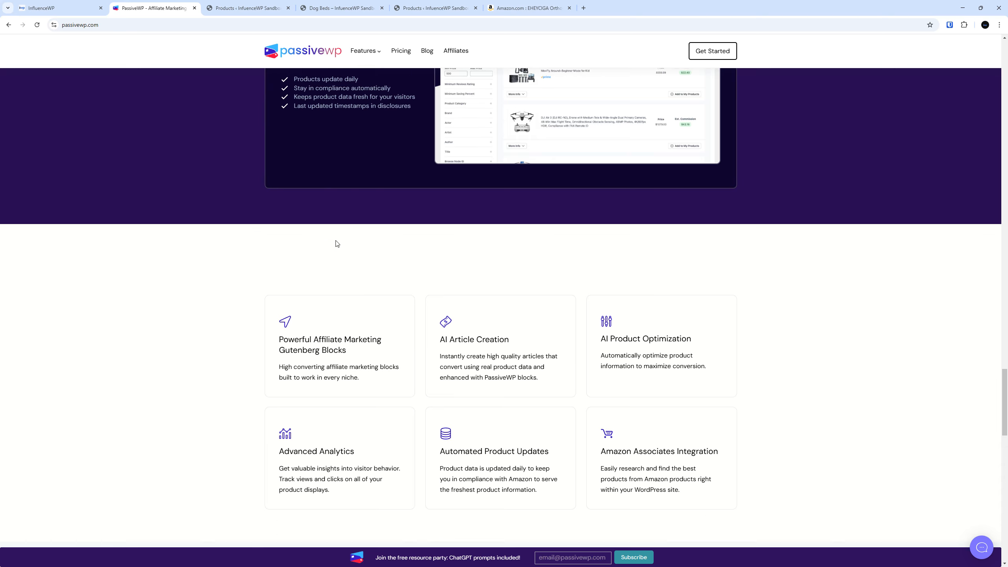
scroll(336, 233, up, 20)
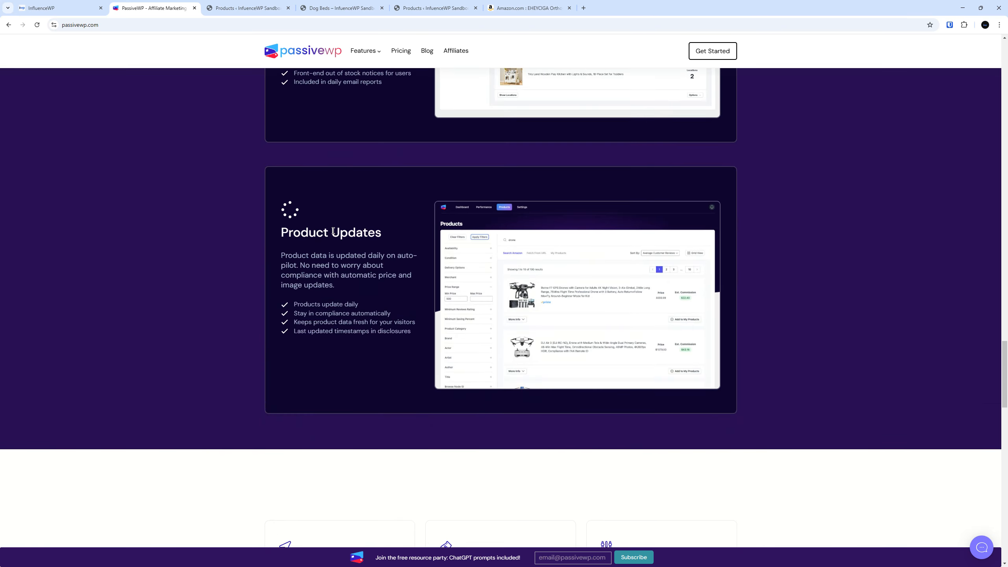
scroll(651, 280, up, 18)
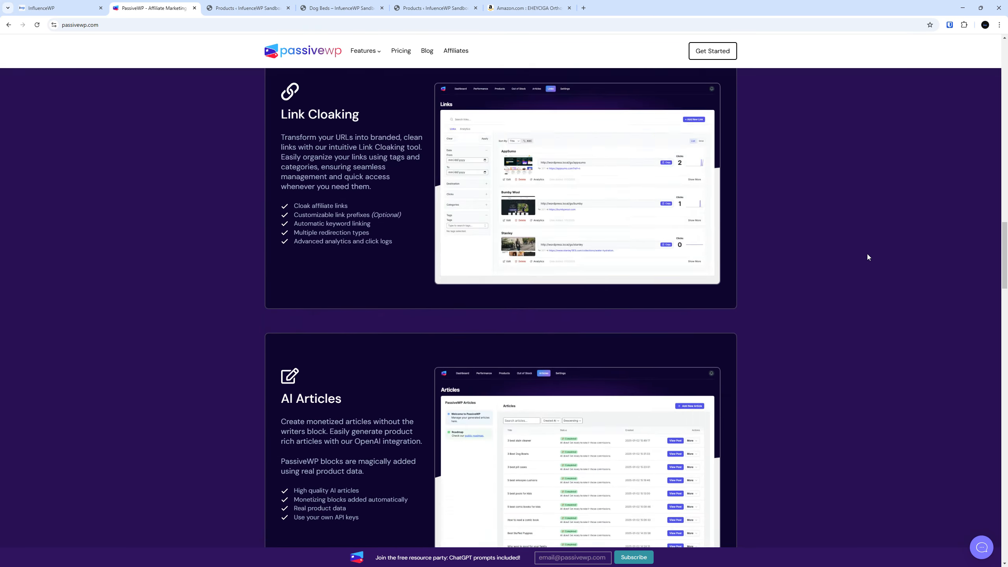
drag(1005, 214, 1004, 68)
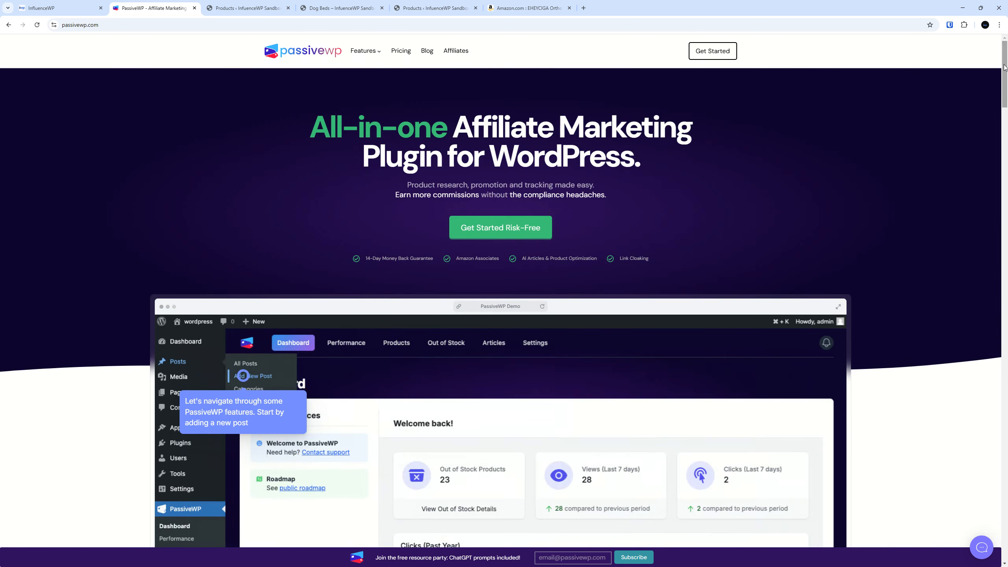